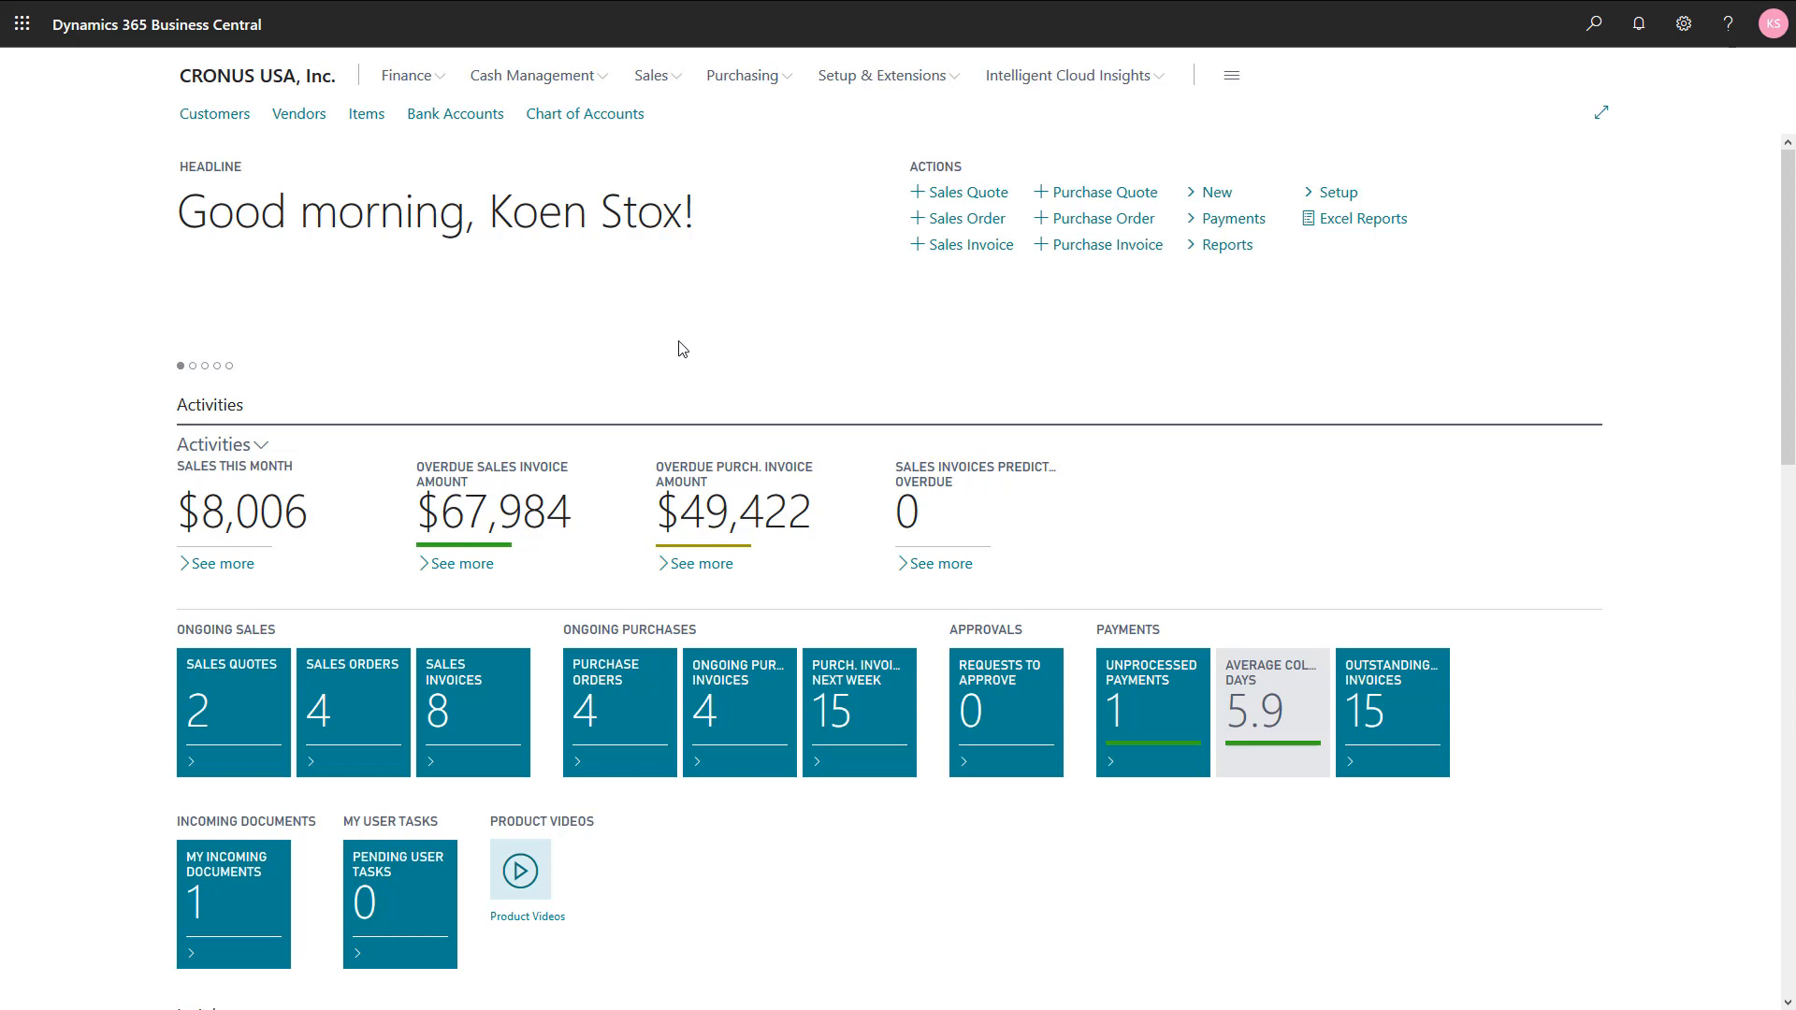
- Copy the Cooling unit fixed asset FA000160 from the Fixed Assets list, with the number of copies set to 1
left_click(407, 77)
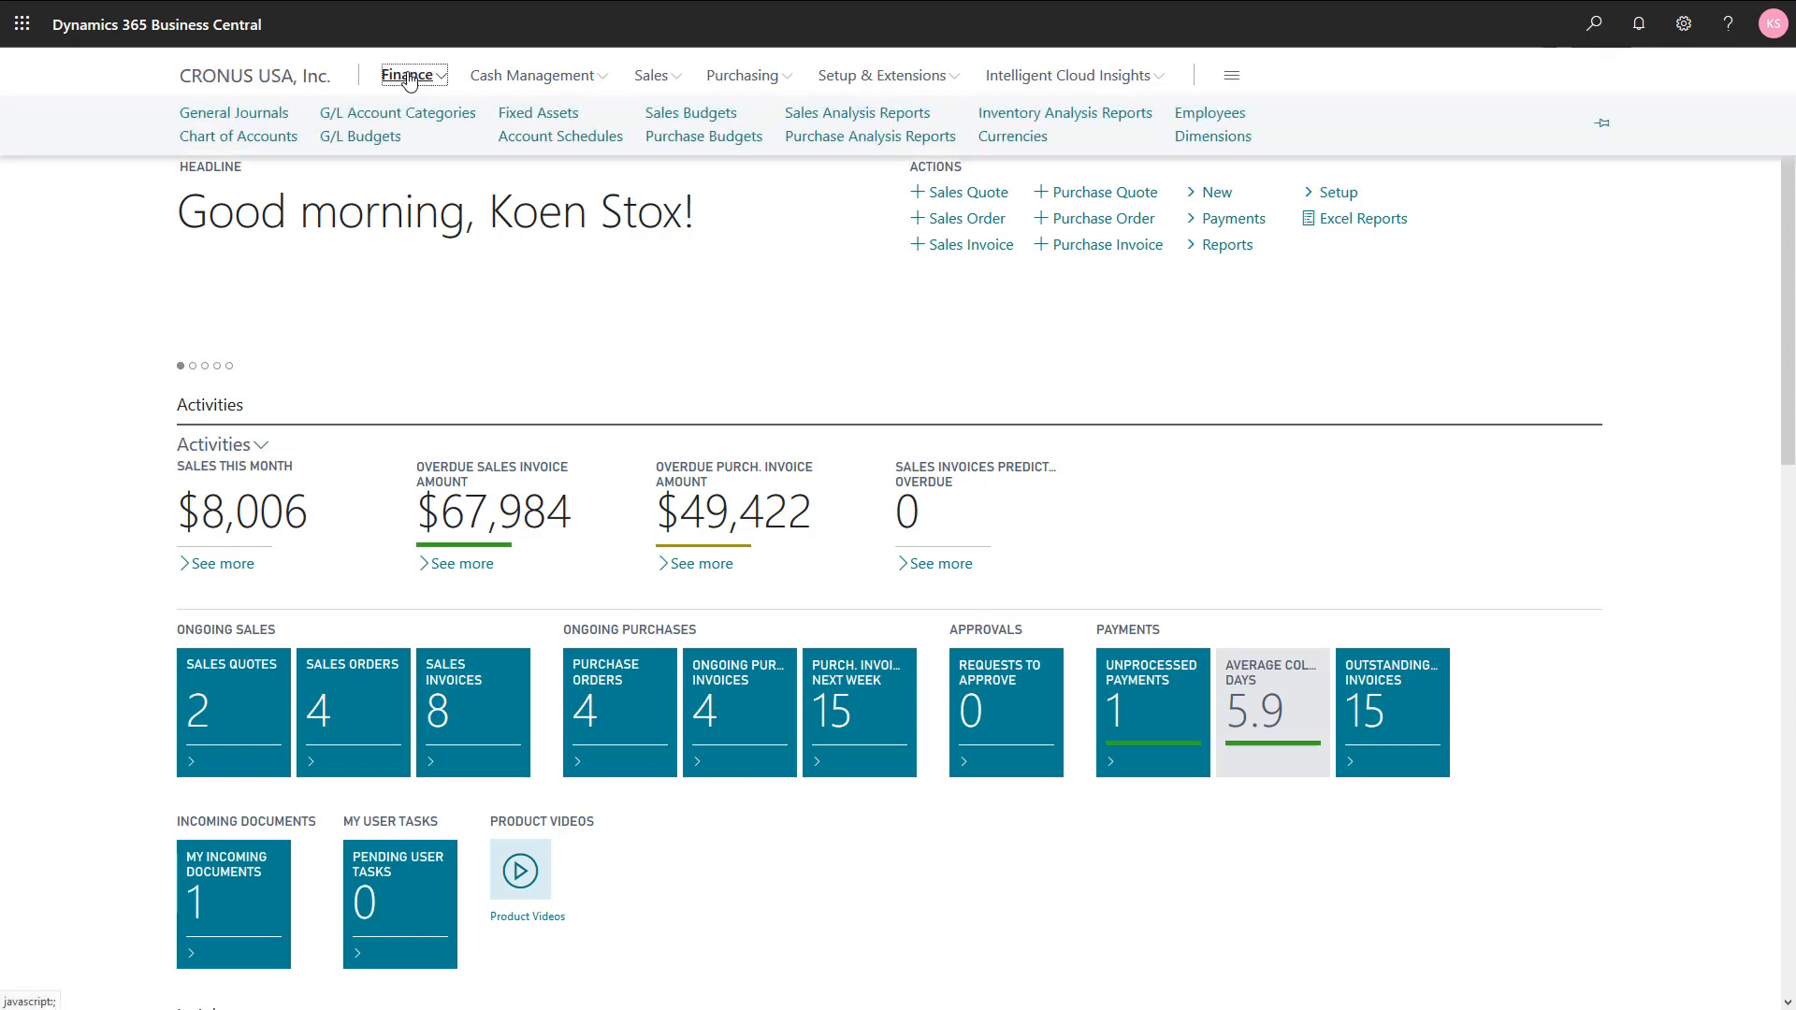
left_click(529, 113)
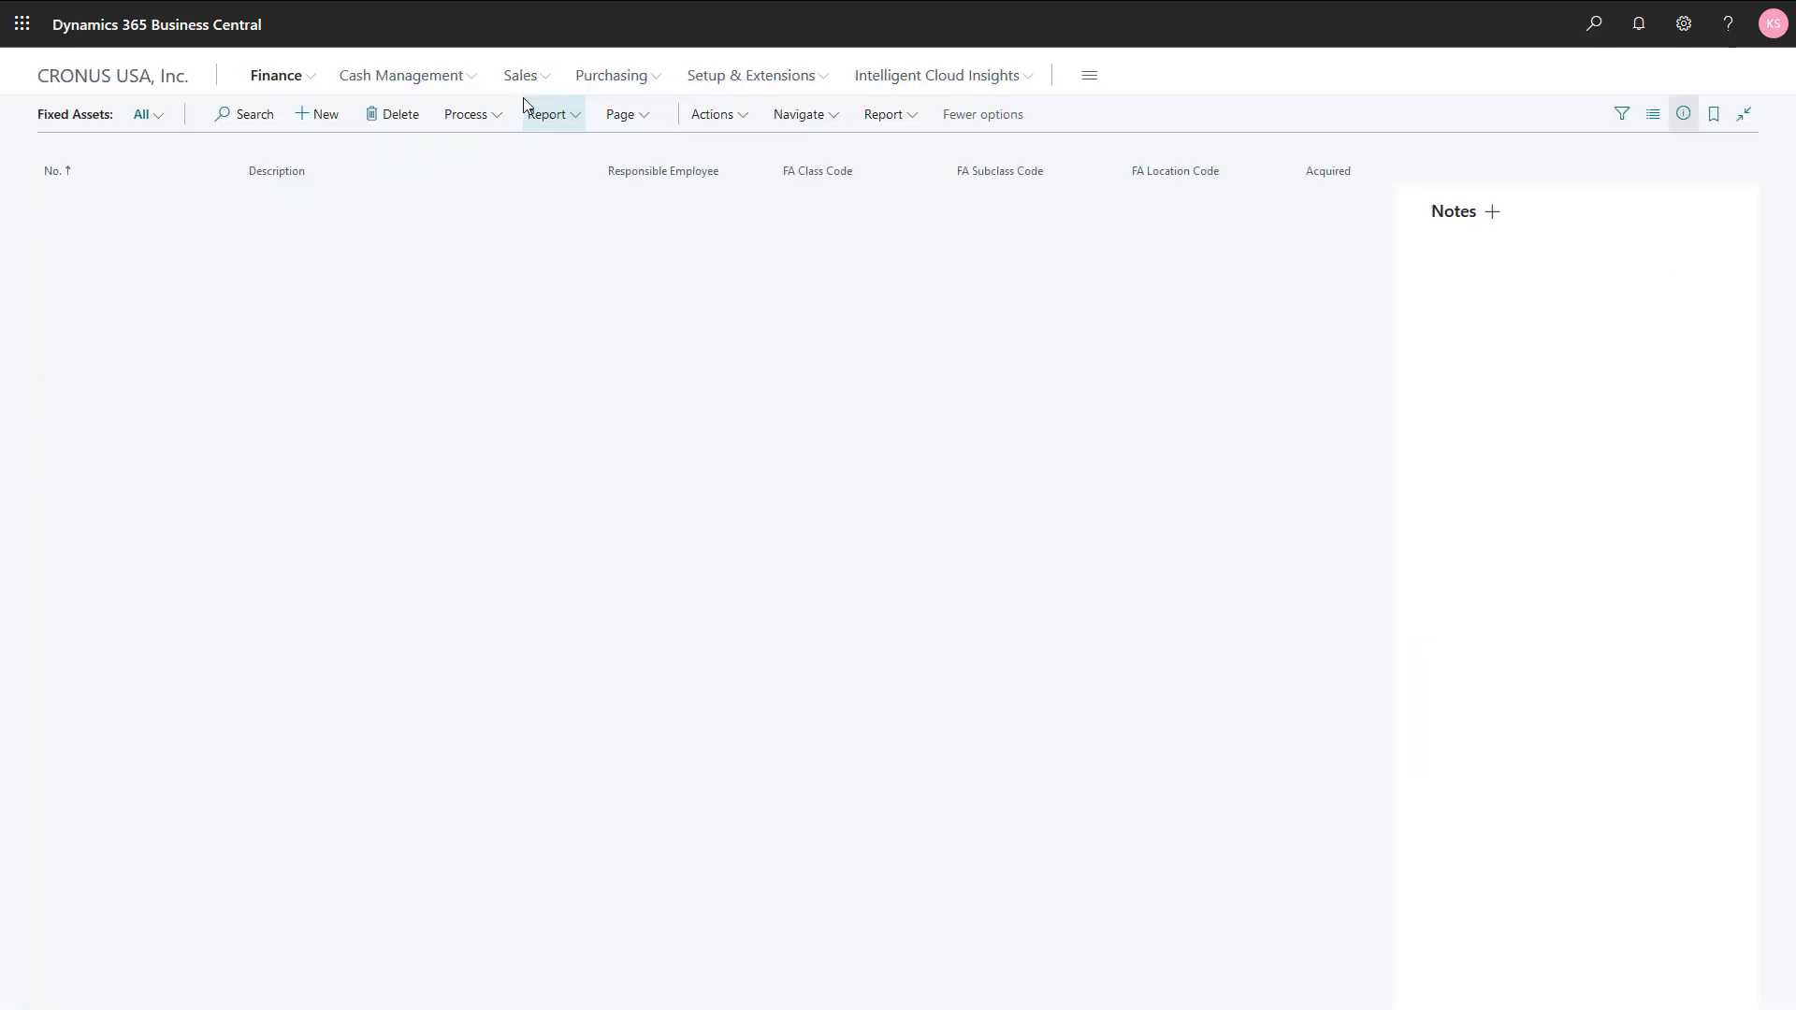
left_click(359, 327)
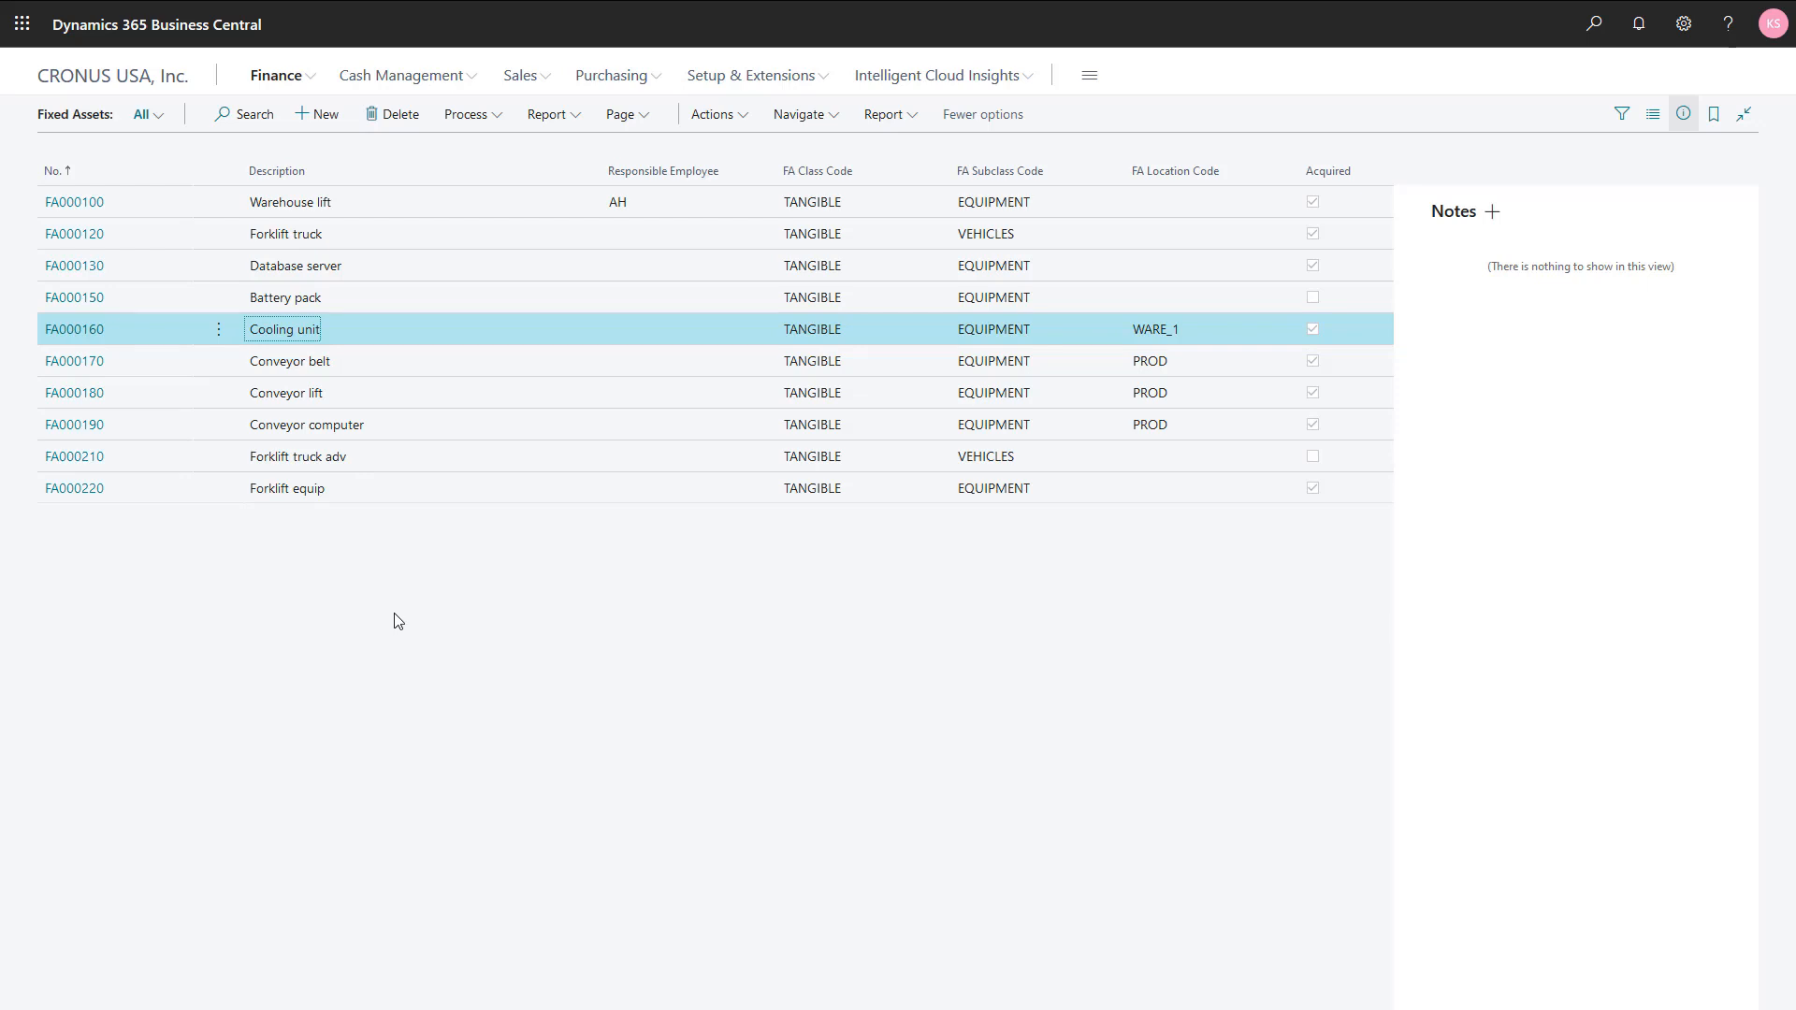
left_click(713, 116)
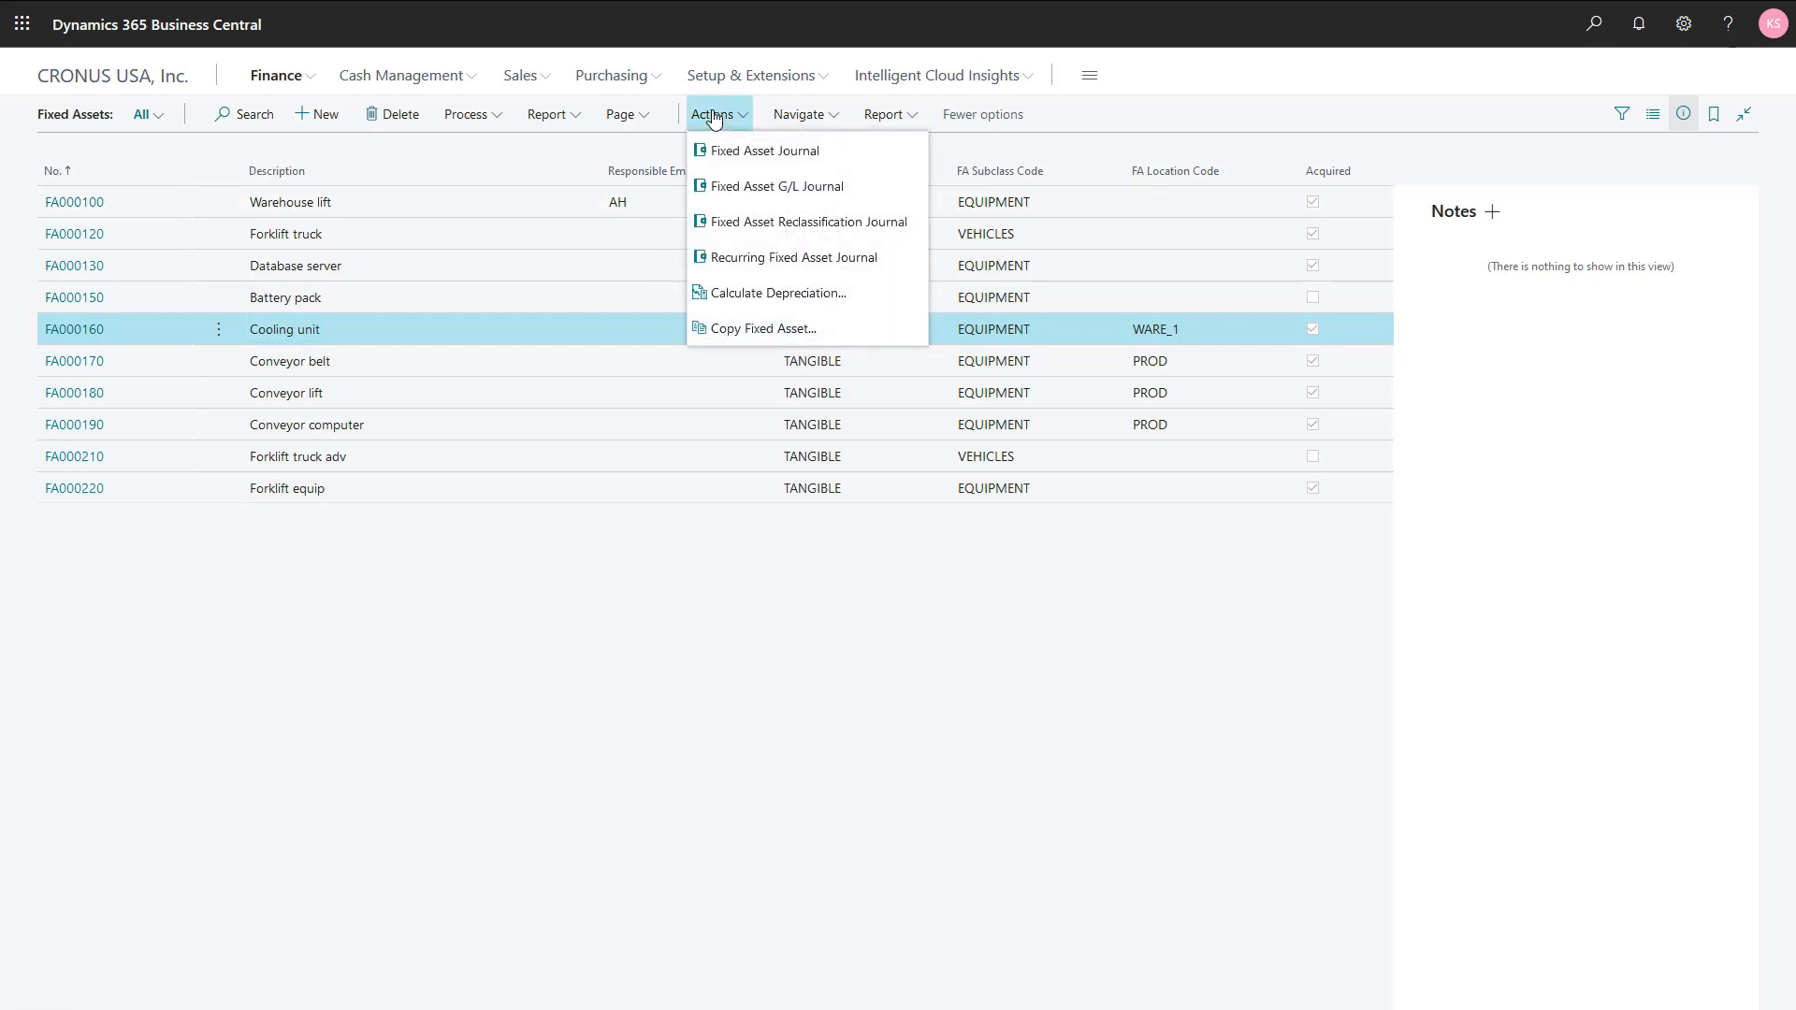
left_click(723, 329)
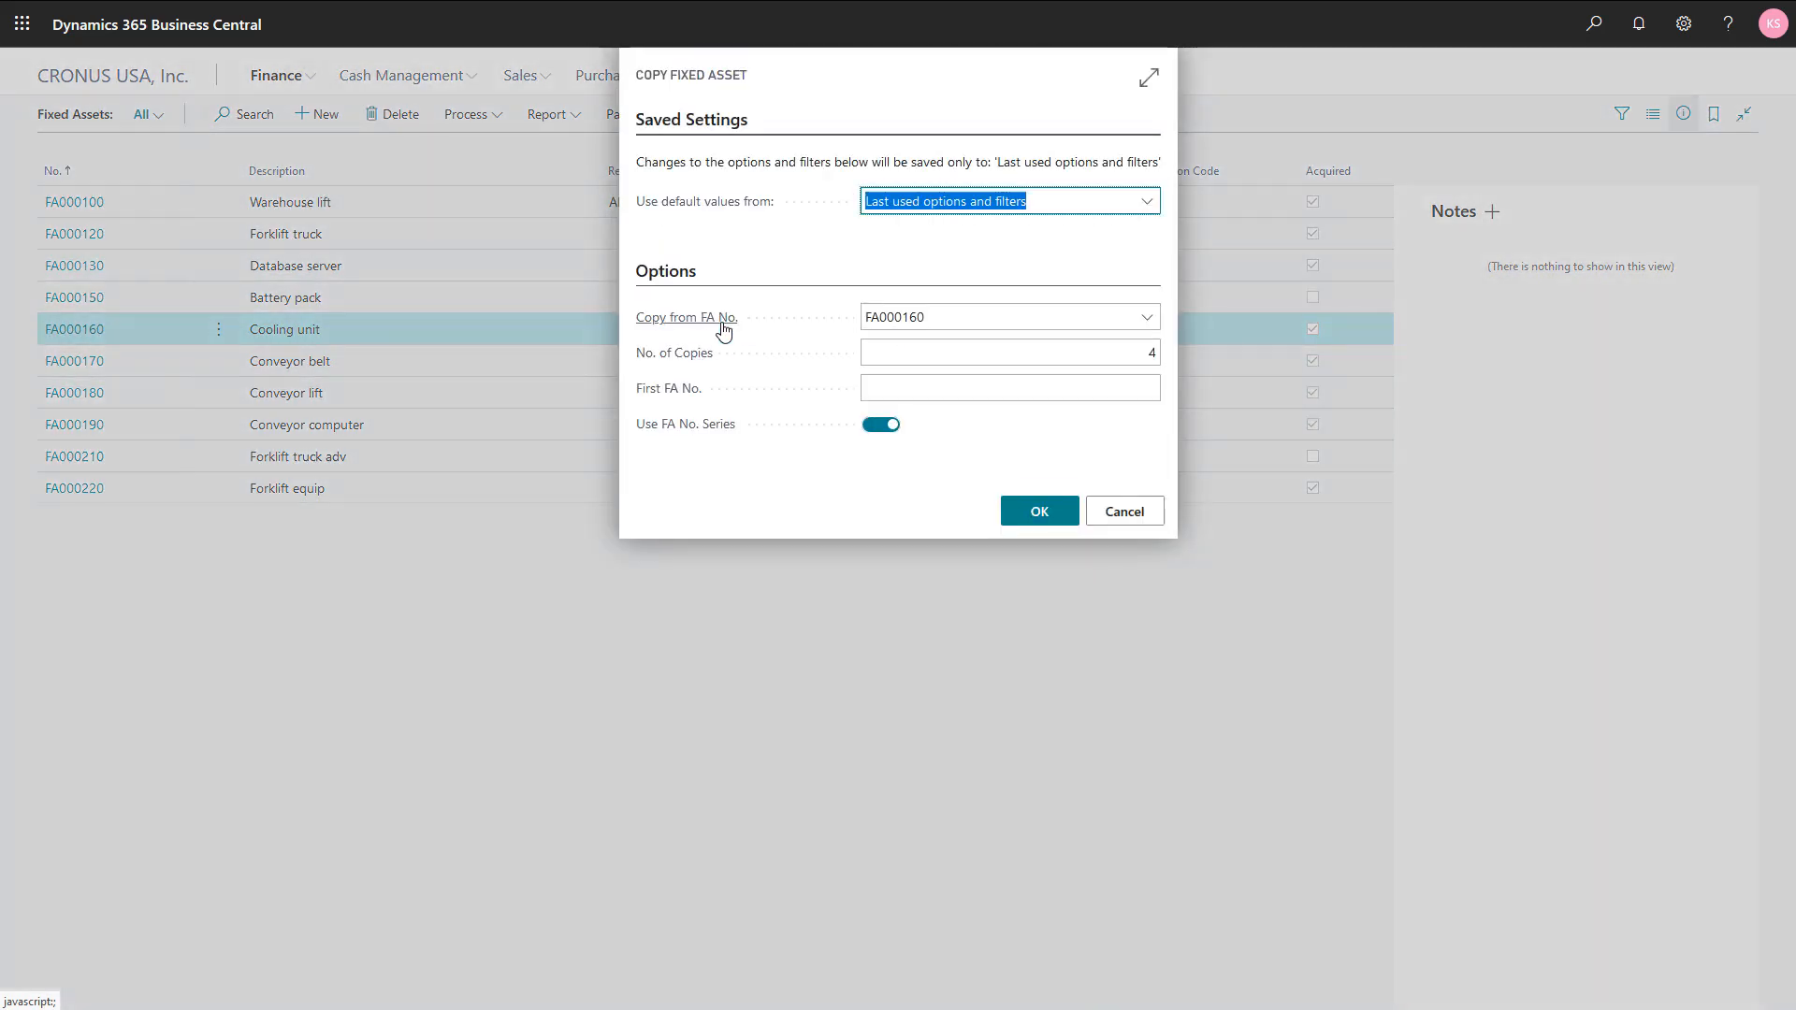
left_click(1132, 362)
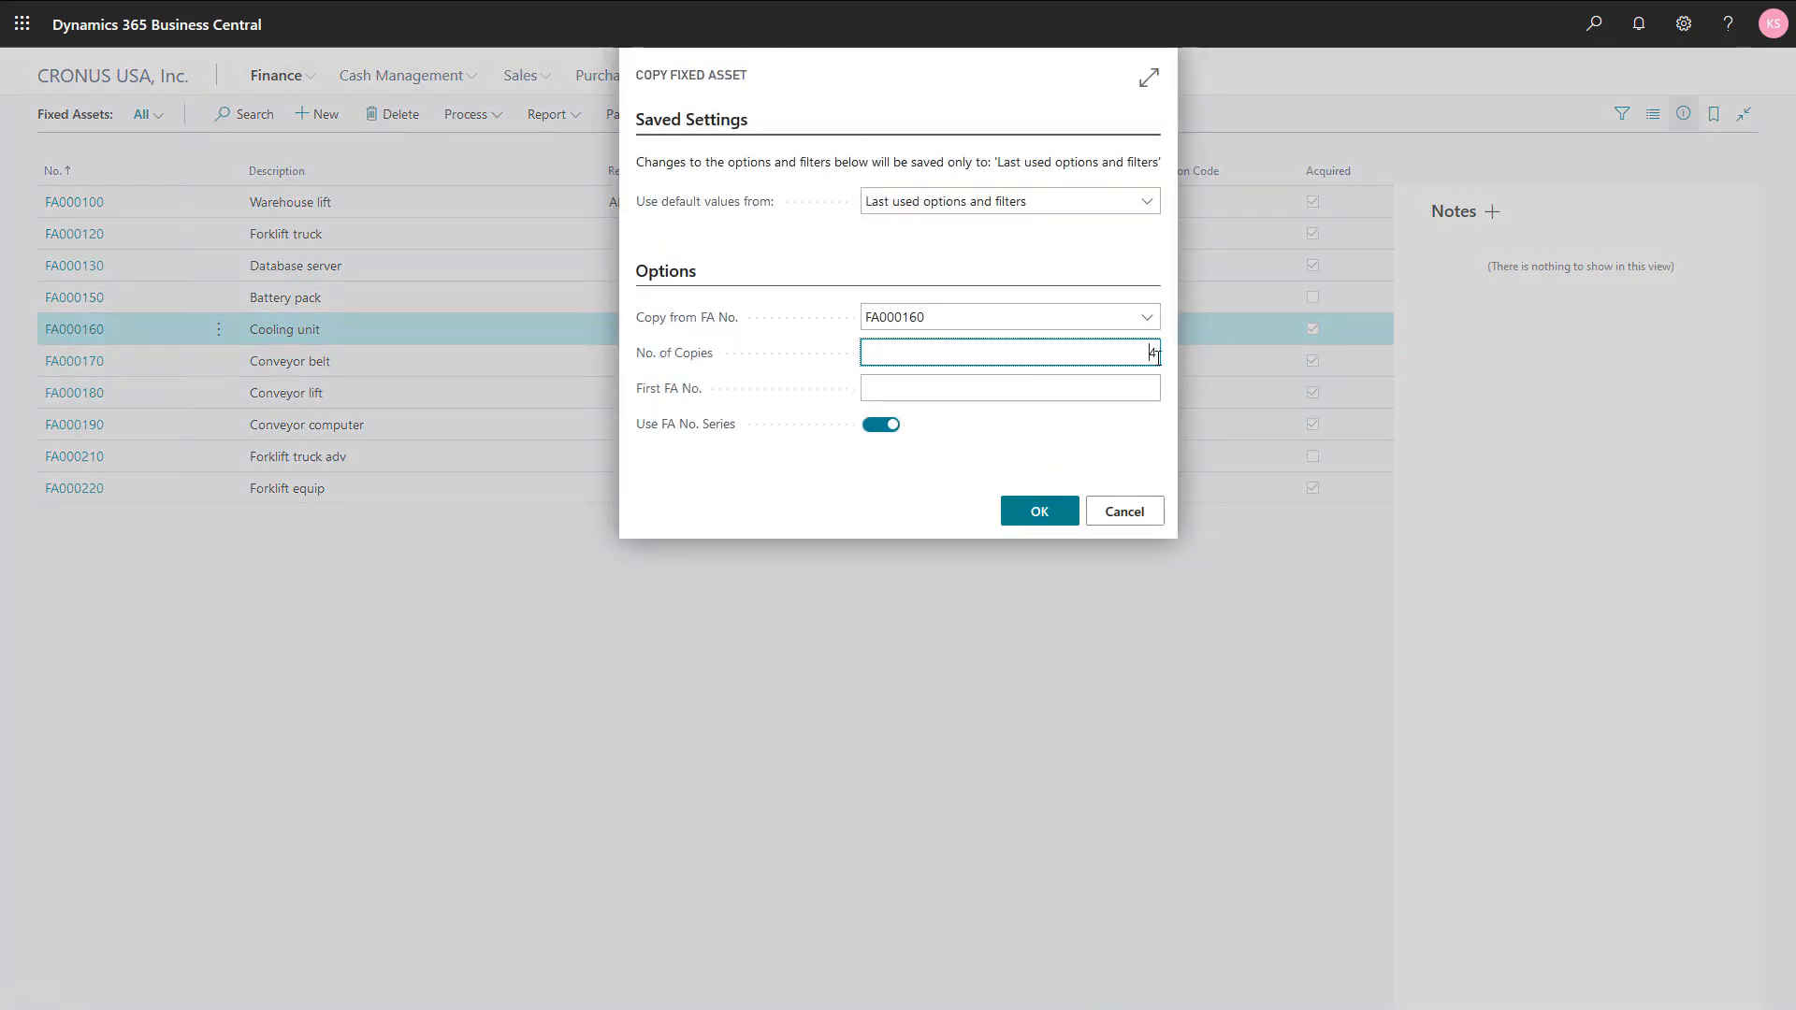
type("1")
left_click(1024, 516)
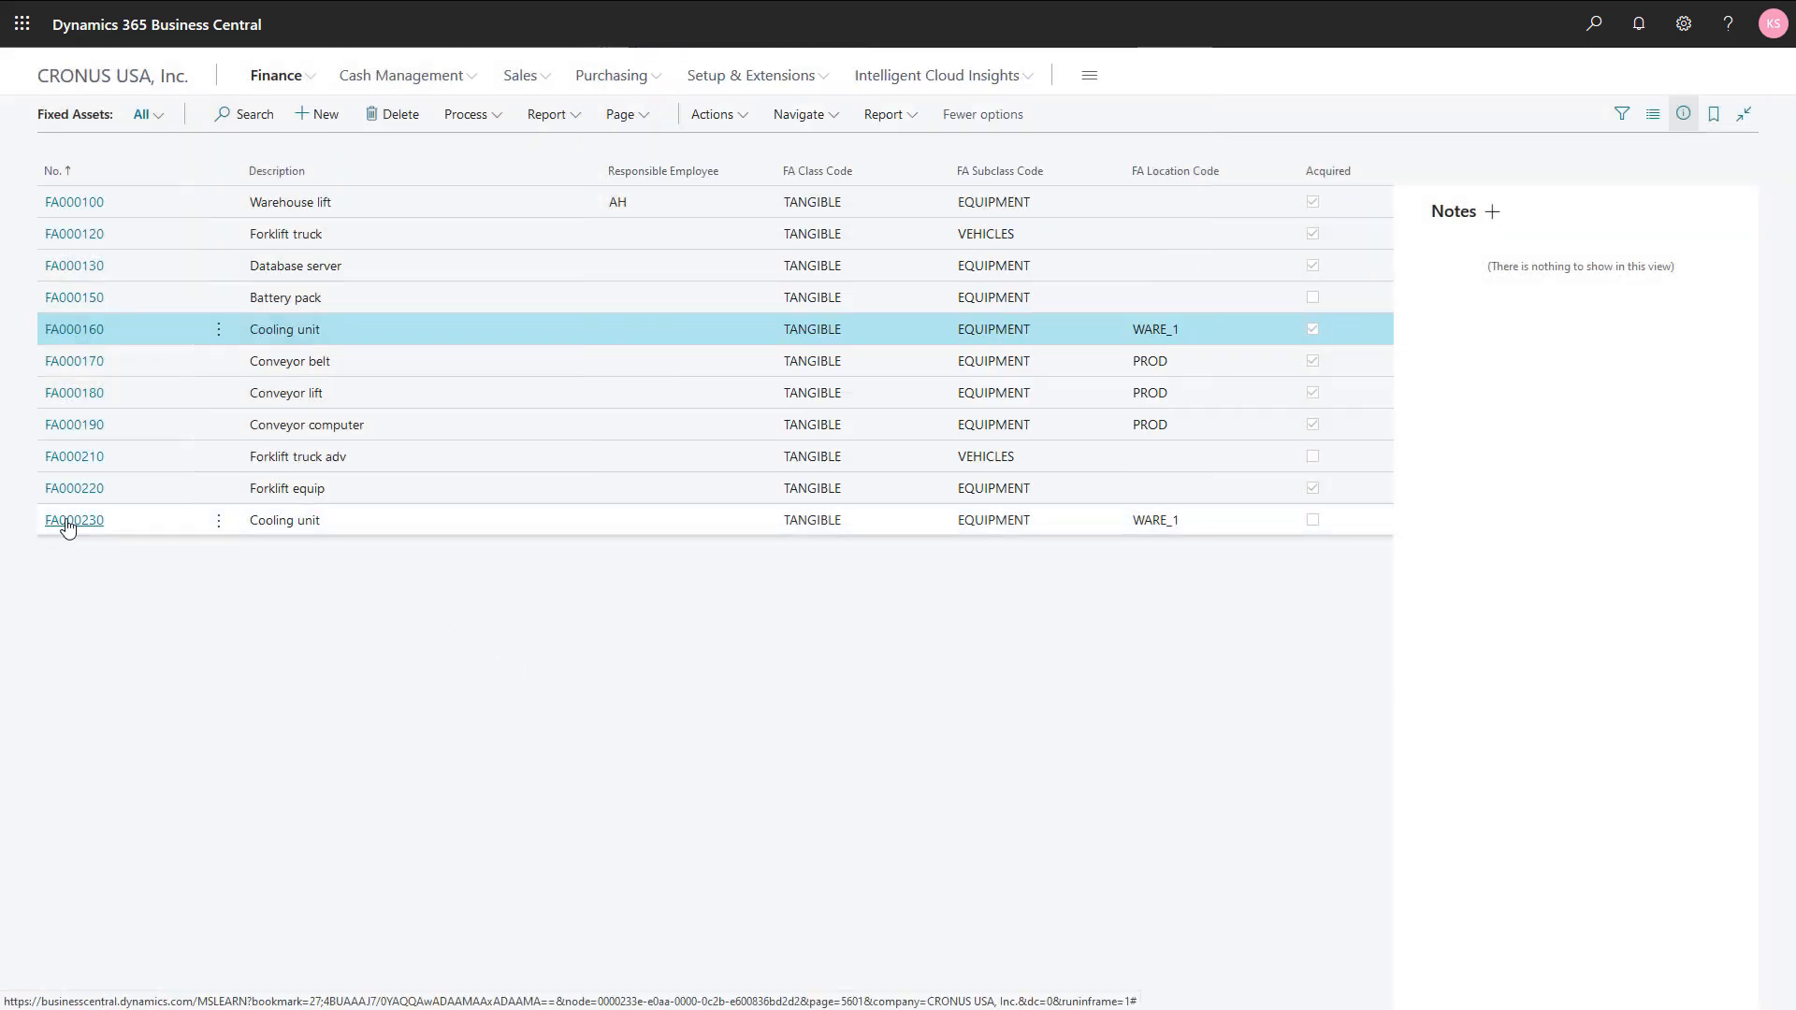
- Change the description of fixed asset FA000230 to "Cooling unit - printboard" and close its card and the asset list
left_click(65, 523)
left_click(67, 526)
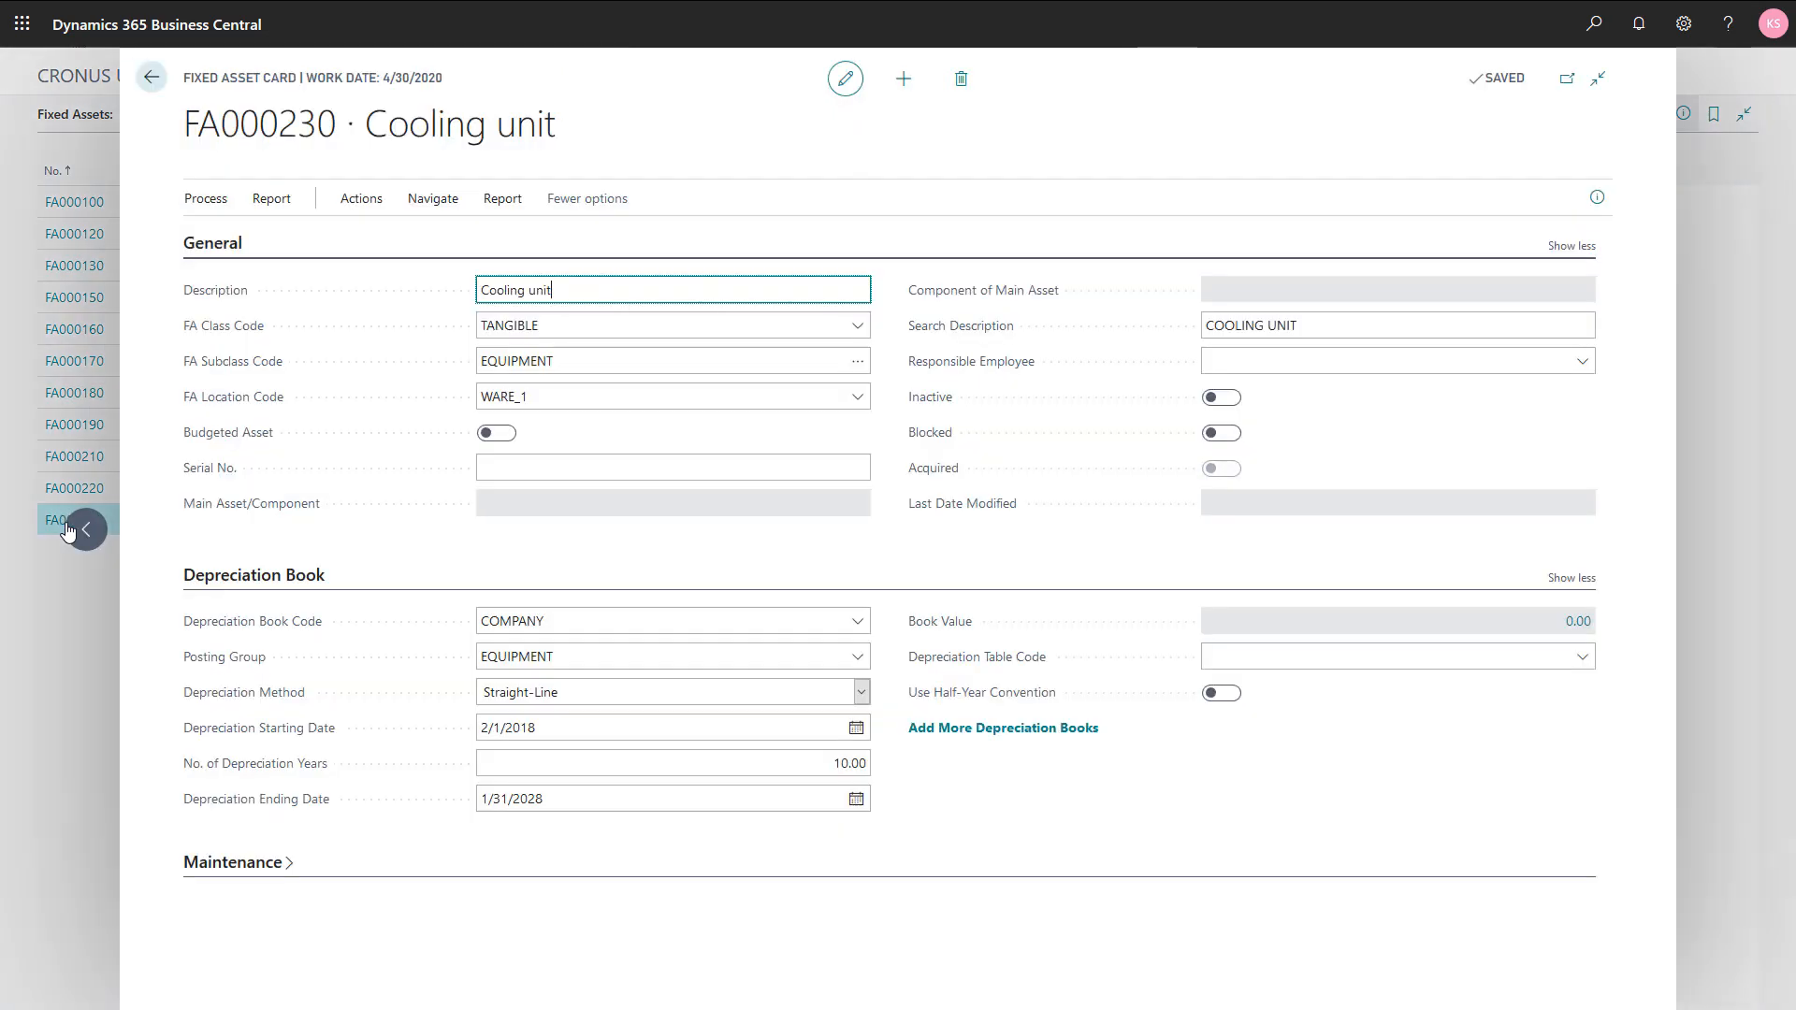
left_click(597, 314)
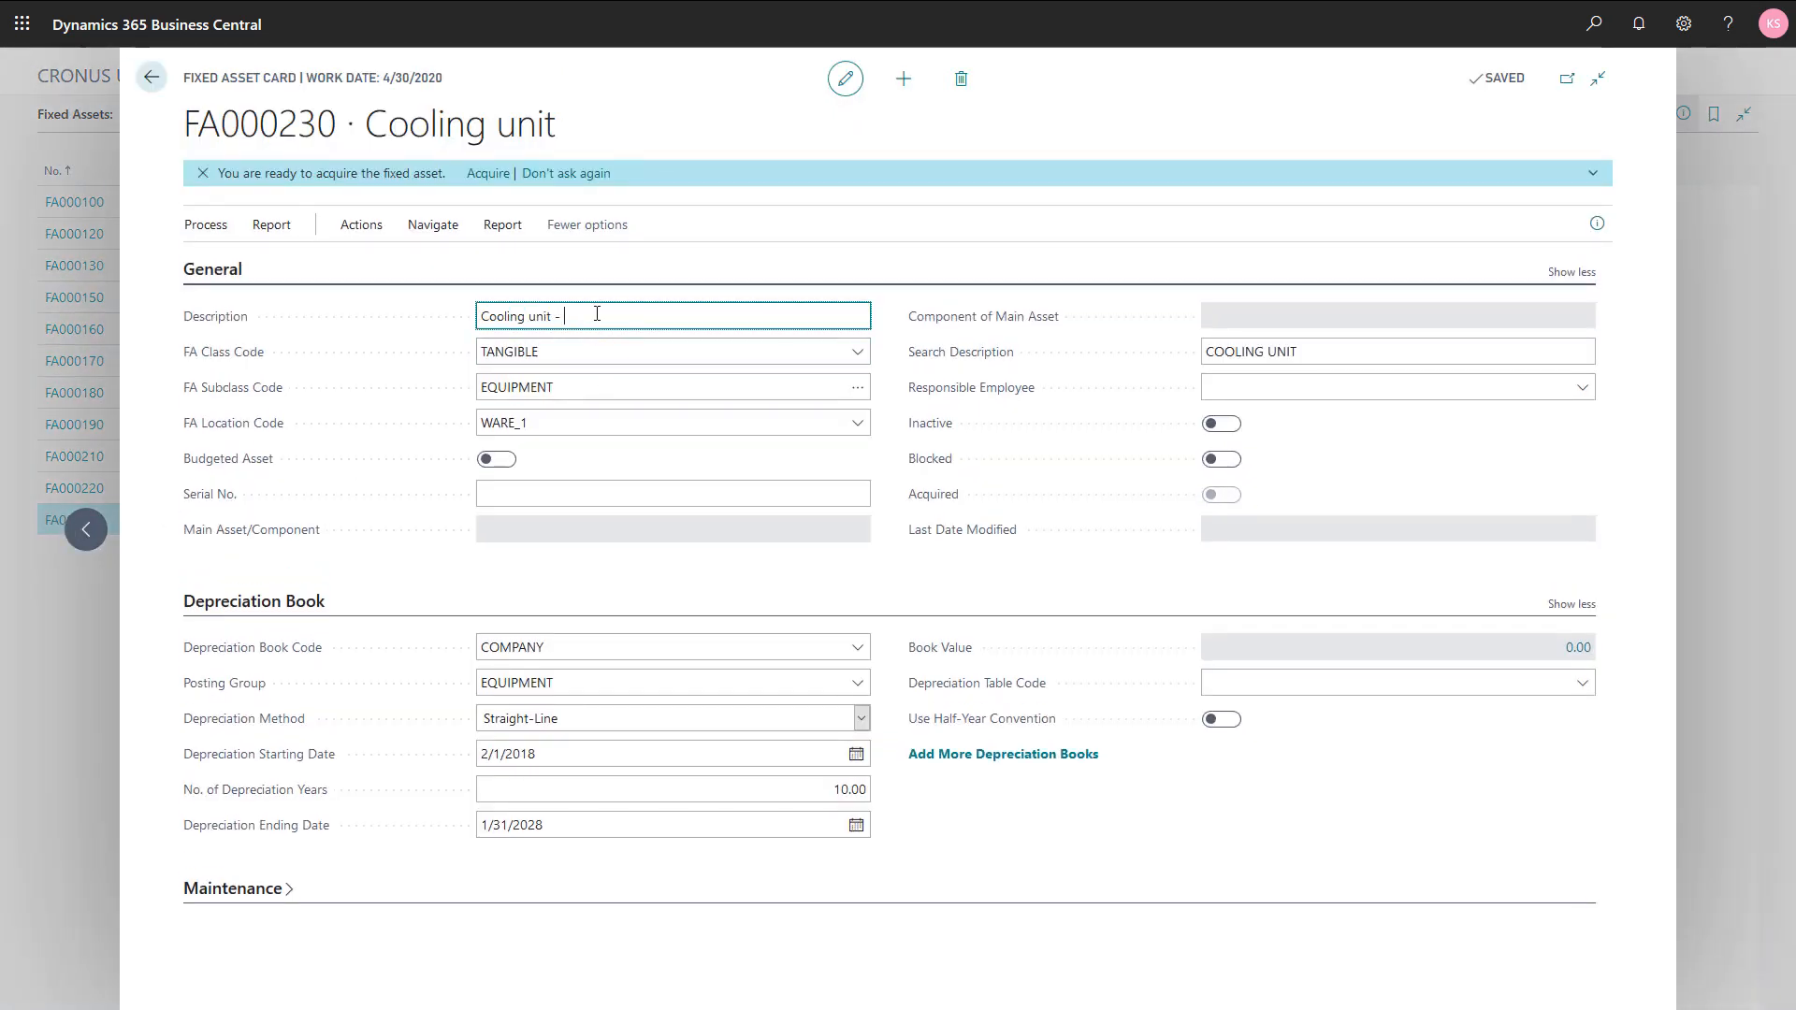
type("- printboard")
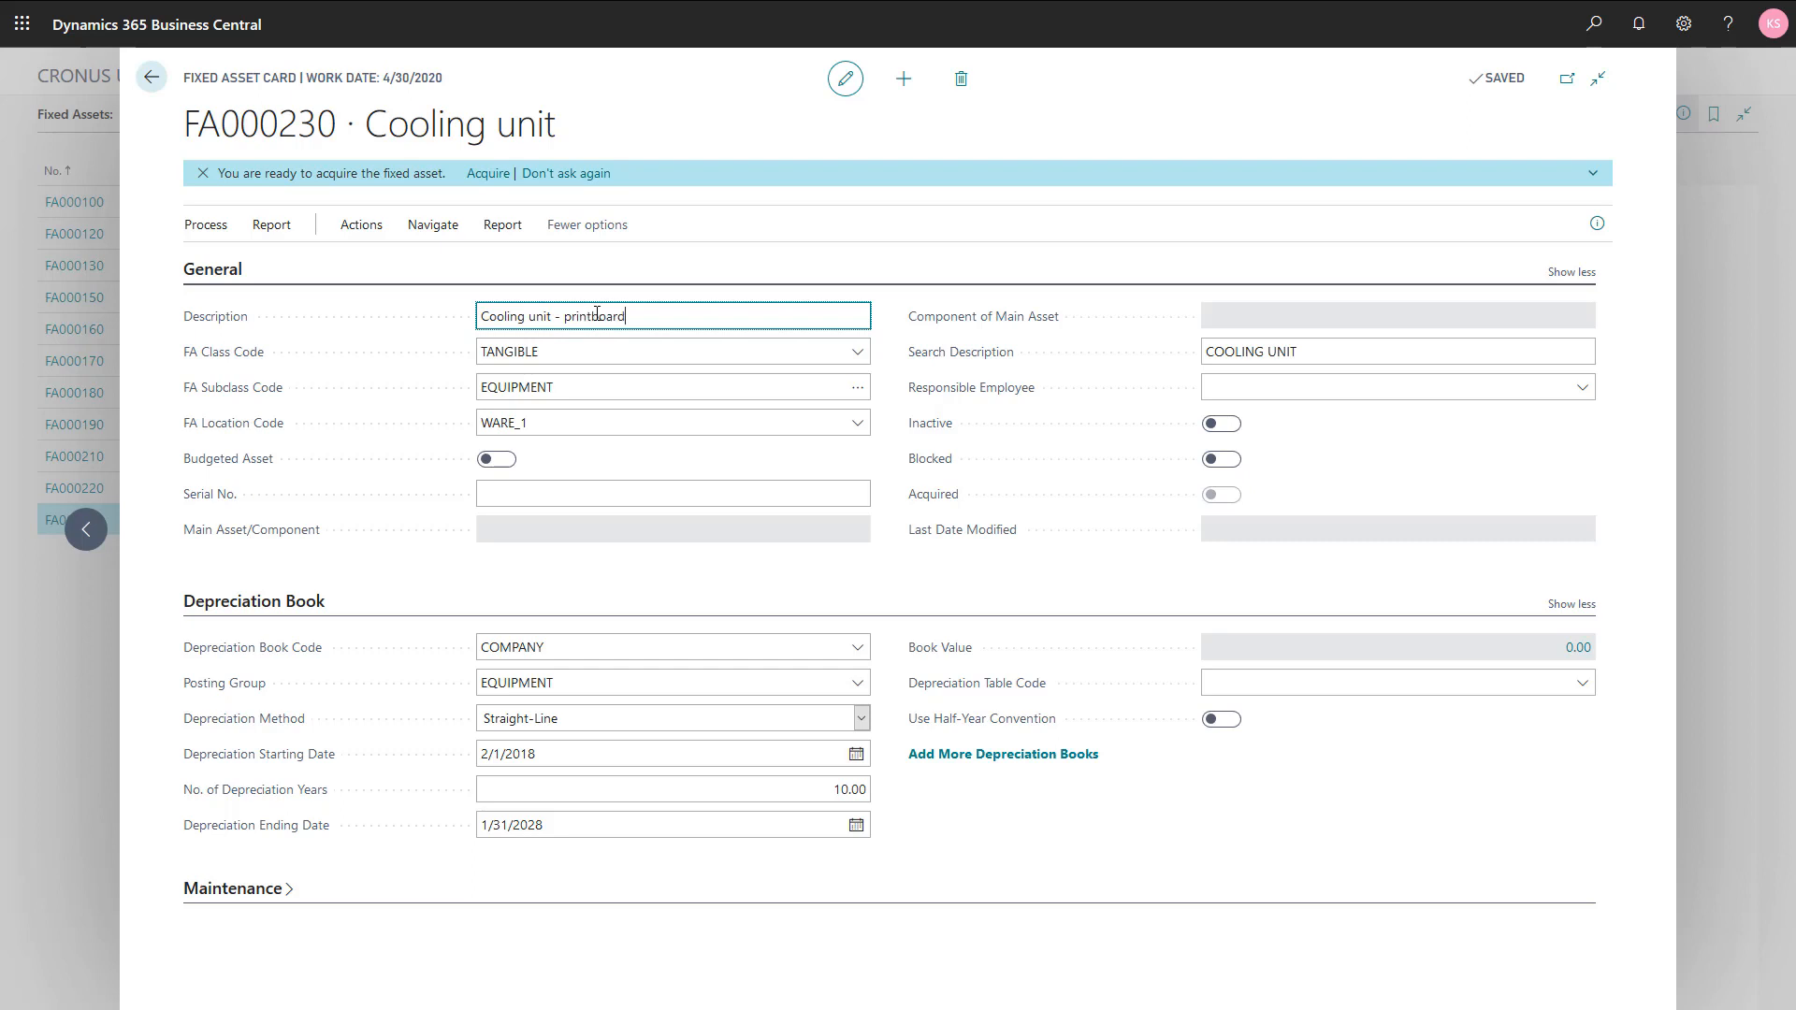
key("Tab")
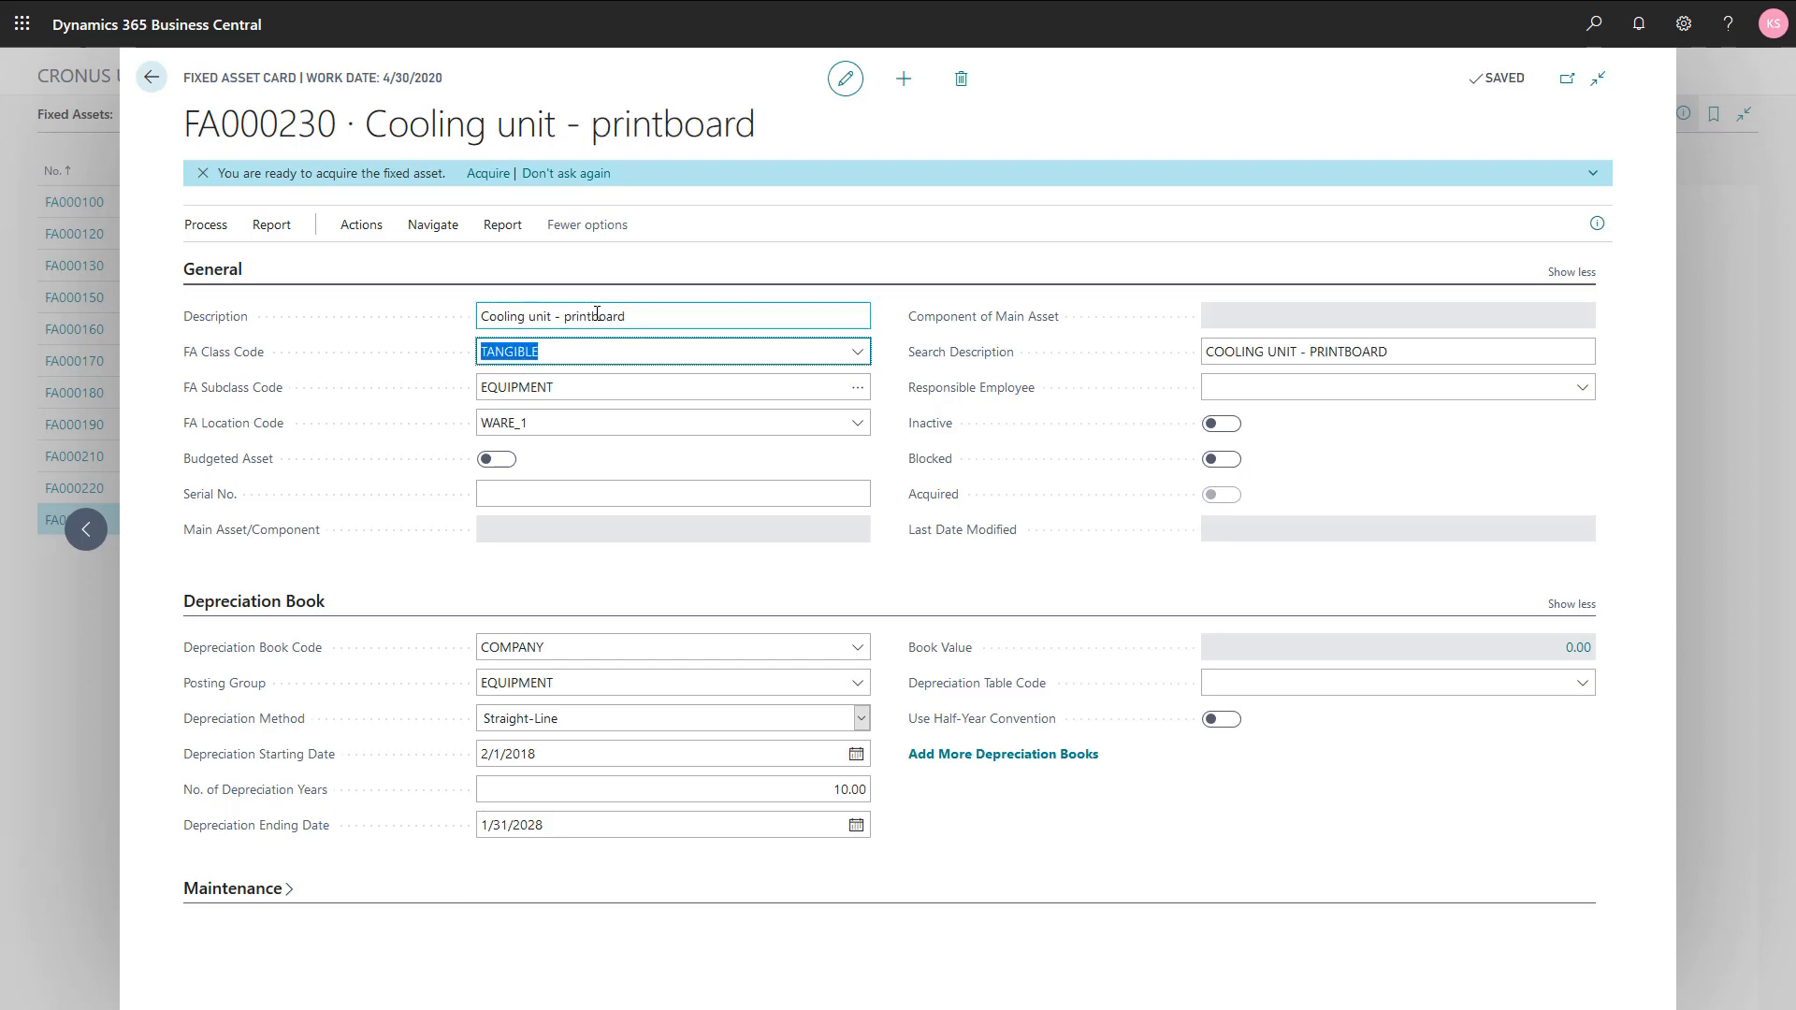
key("Escape")
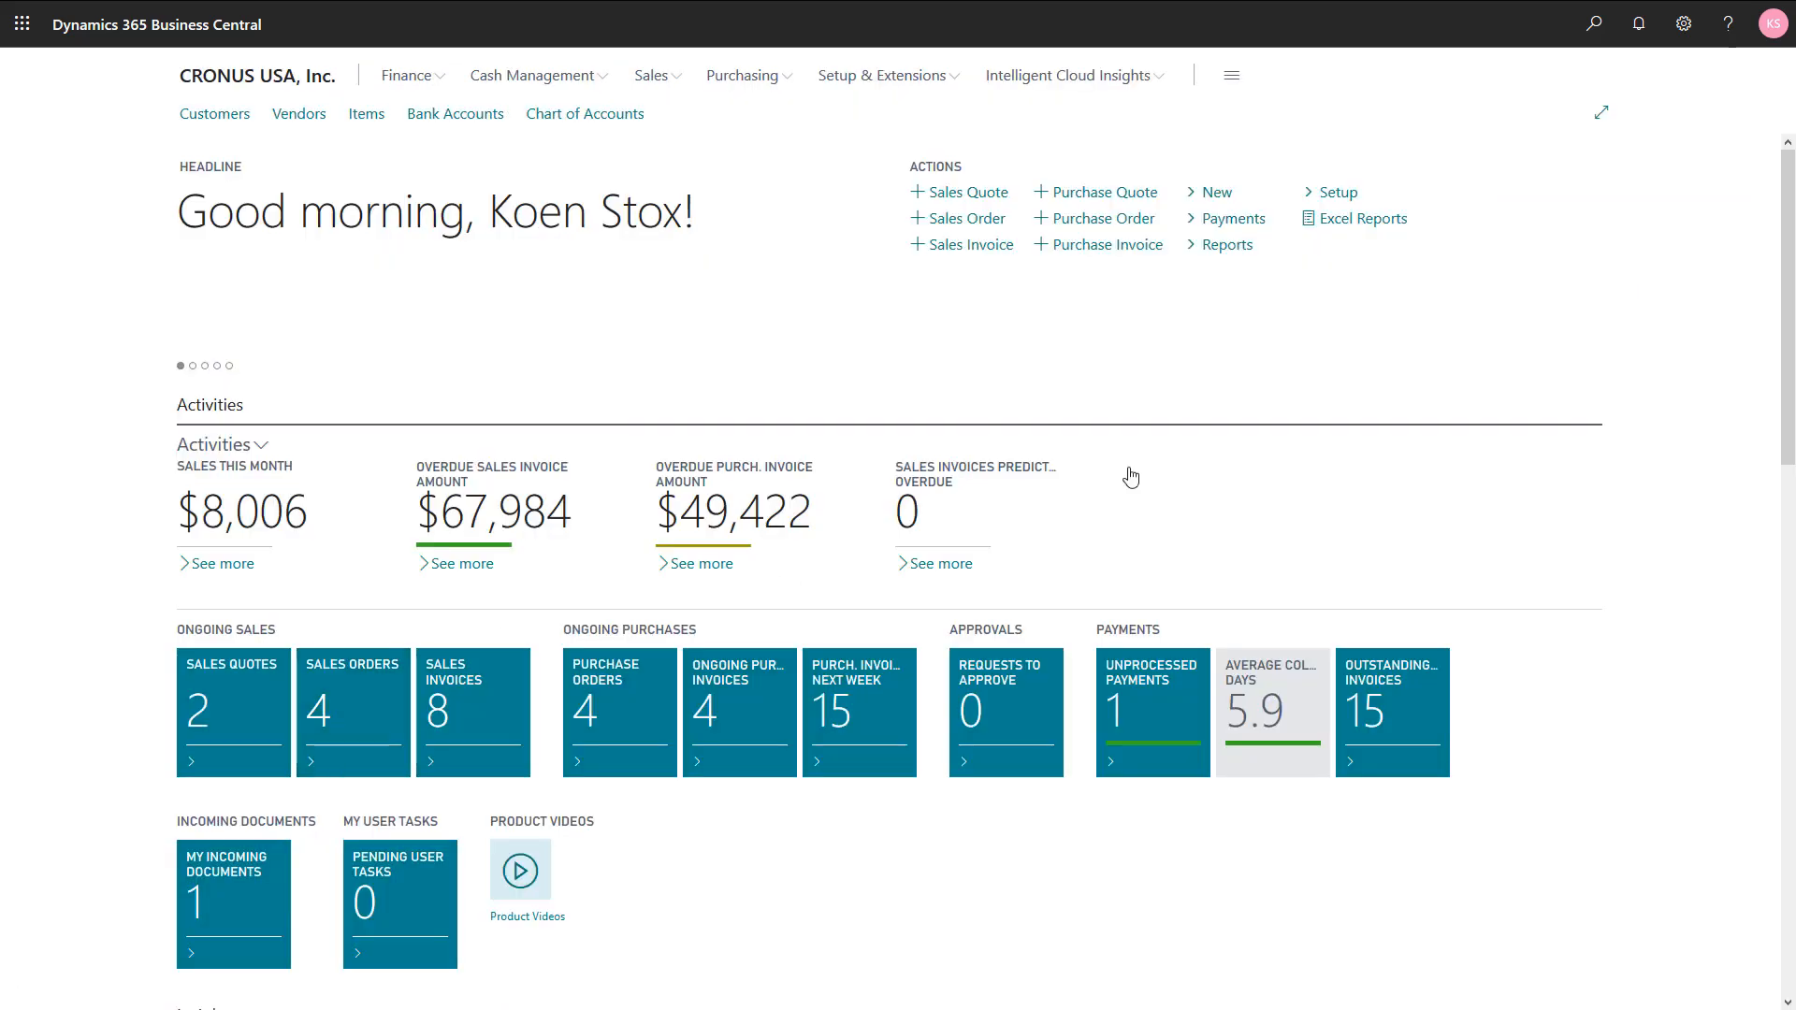
- Open the Fixed Asset Reclassification Journals and set the first line's FA posting date to 4/30/2020
left_click(1592, 23)
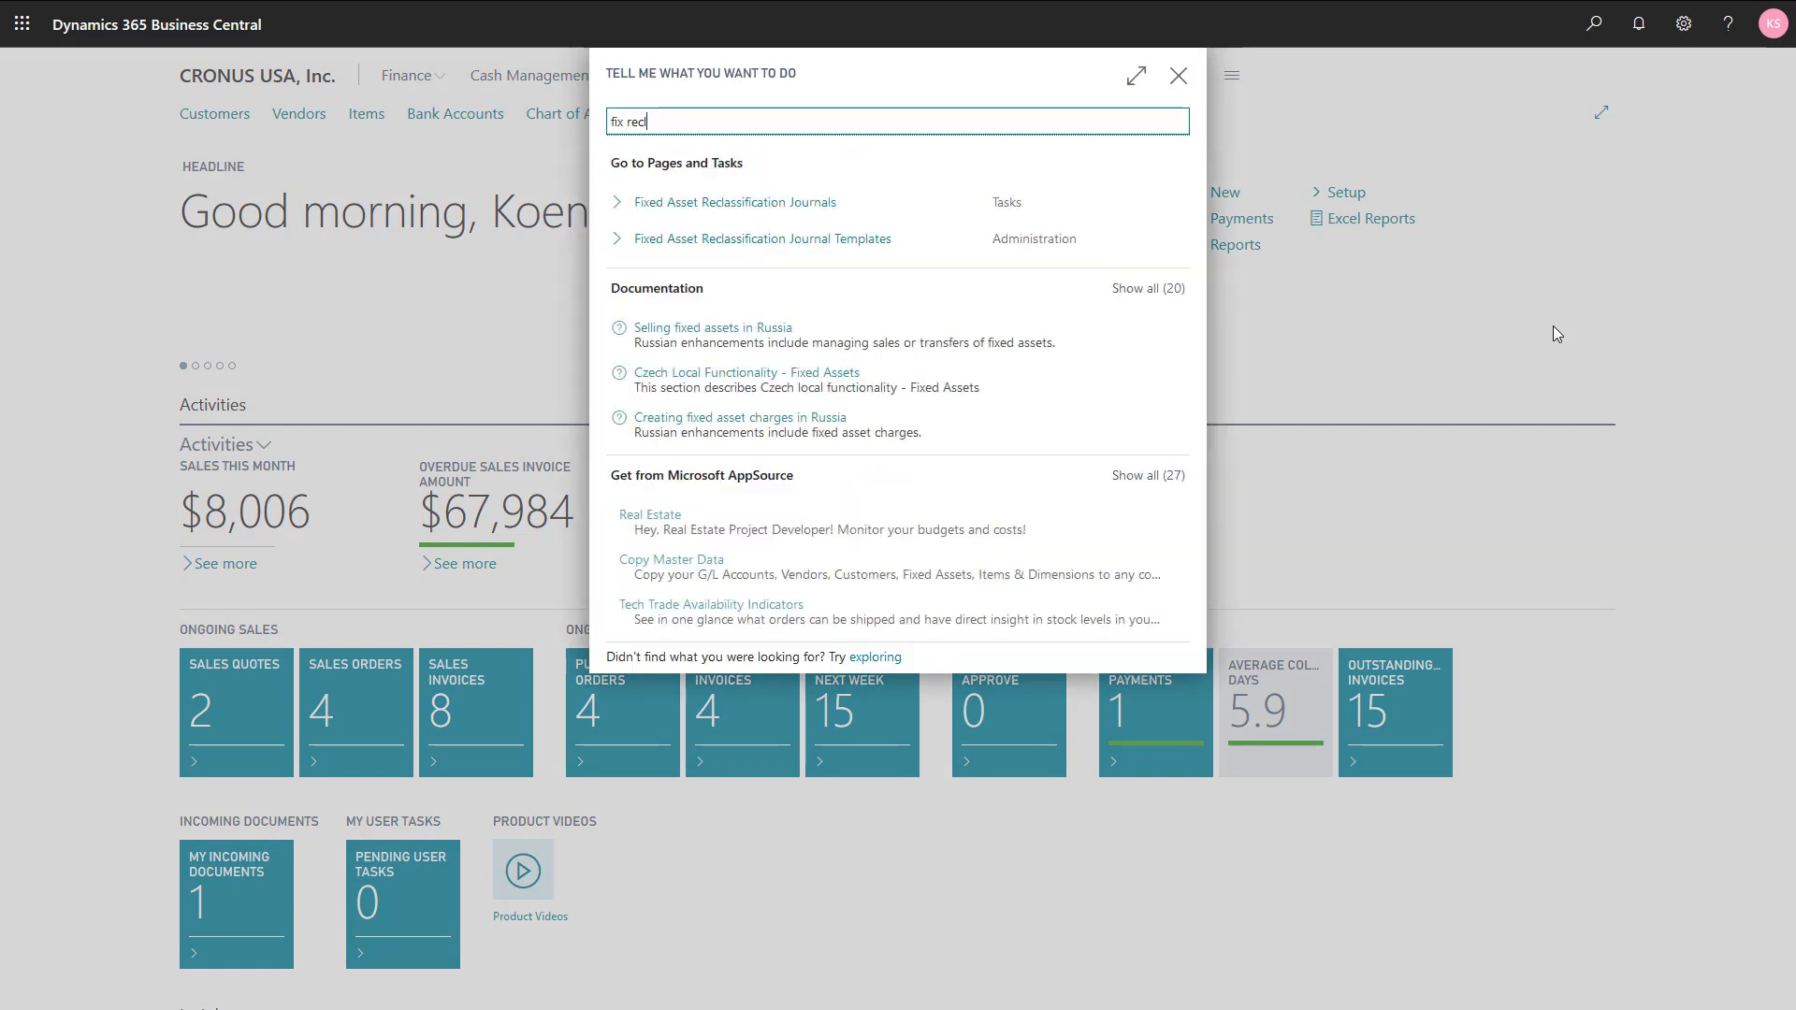
left_click(687, 200)
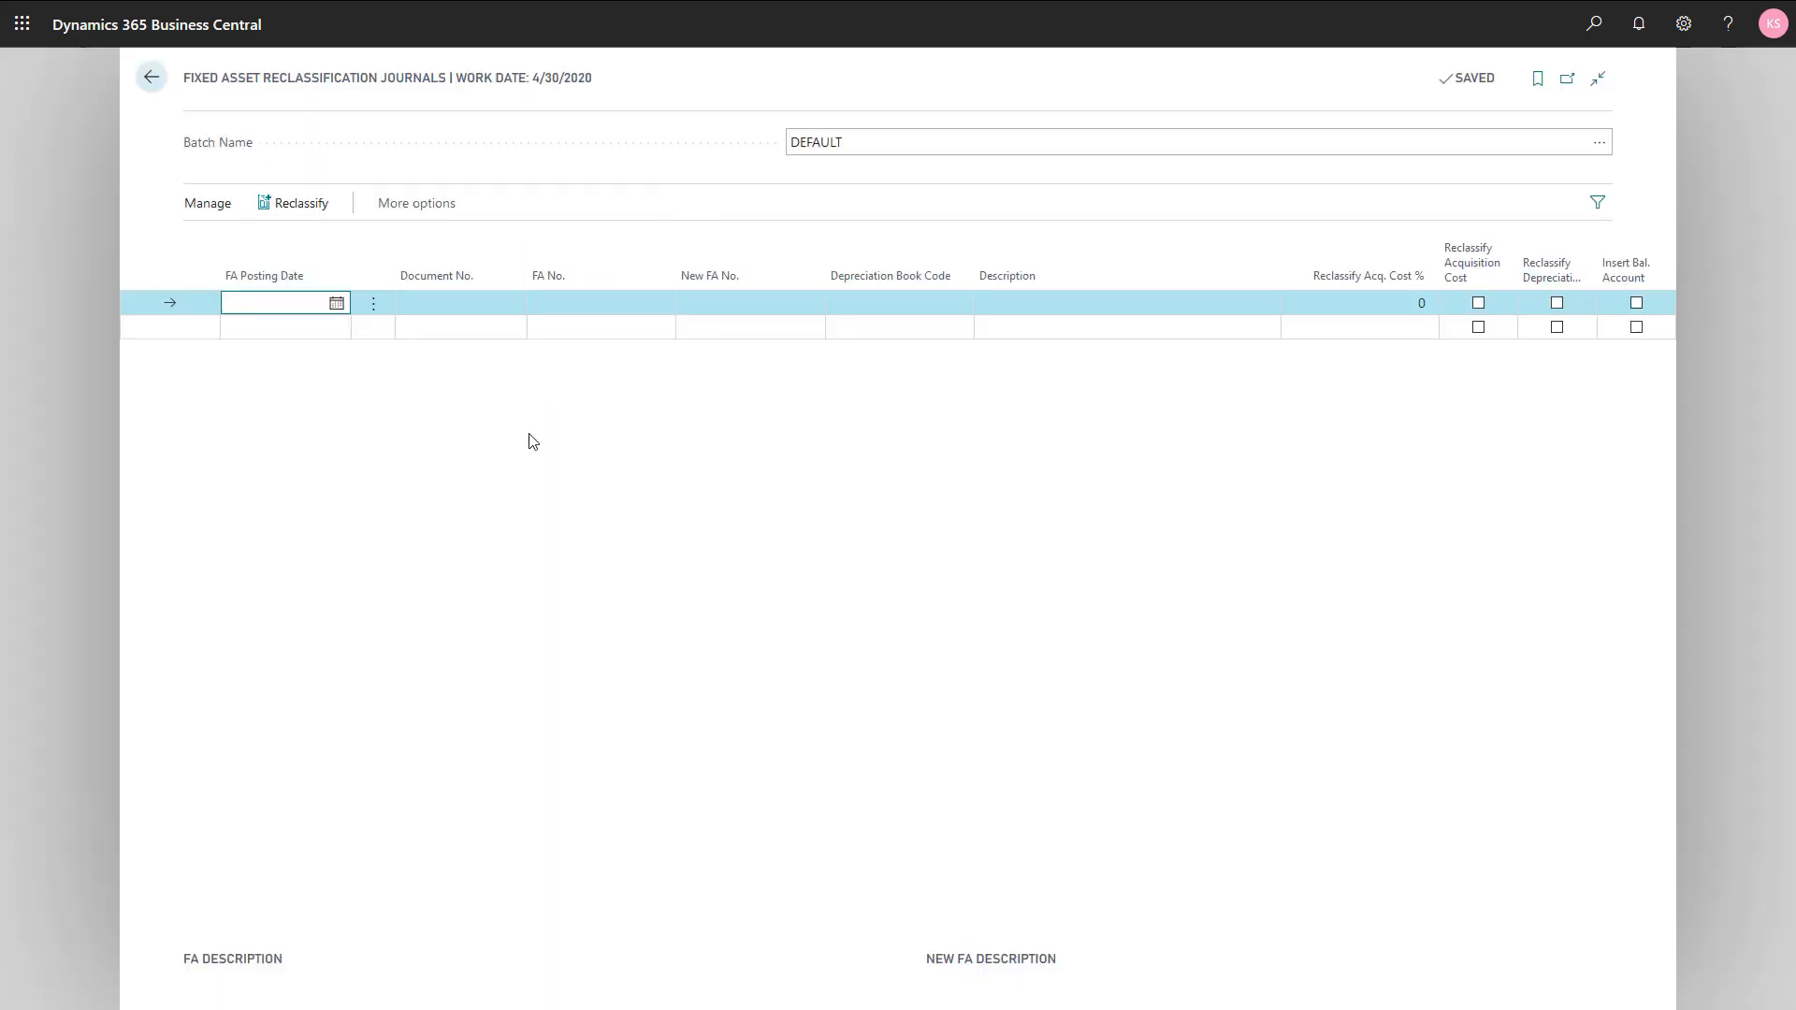
type("0430")
key("Tab")
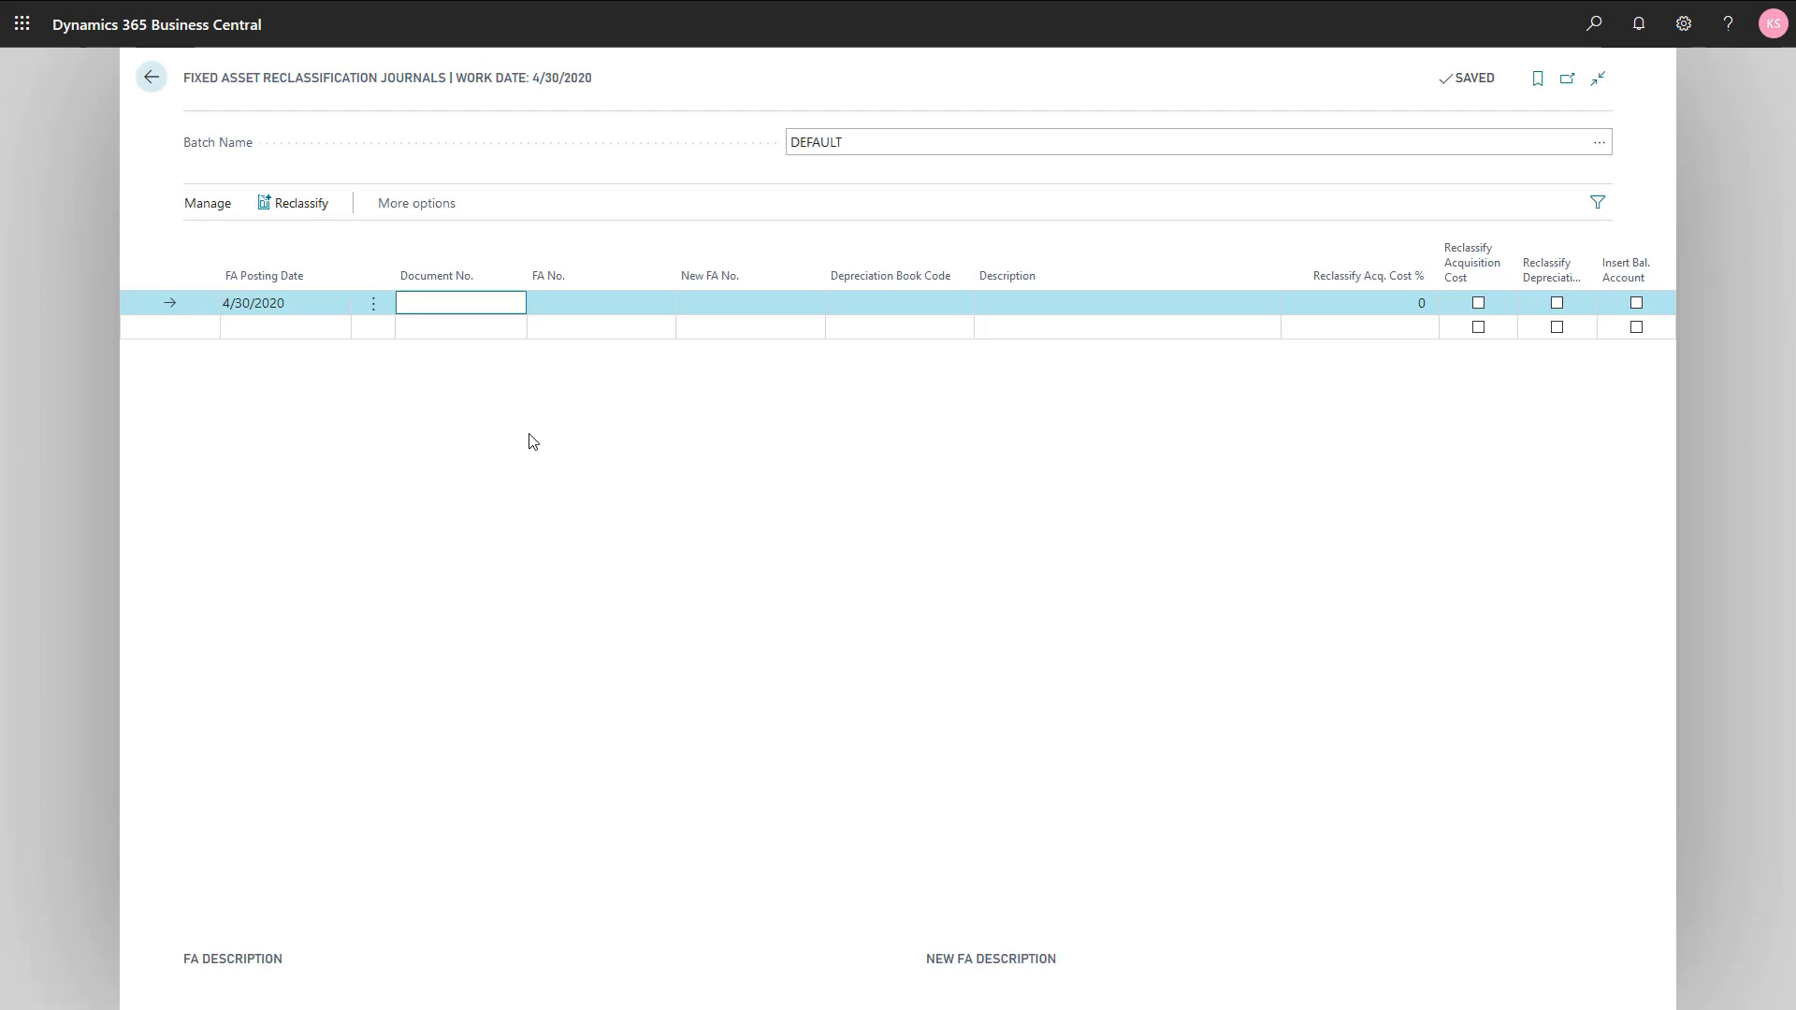
key("Tab")
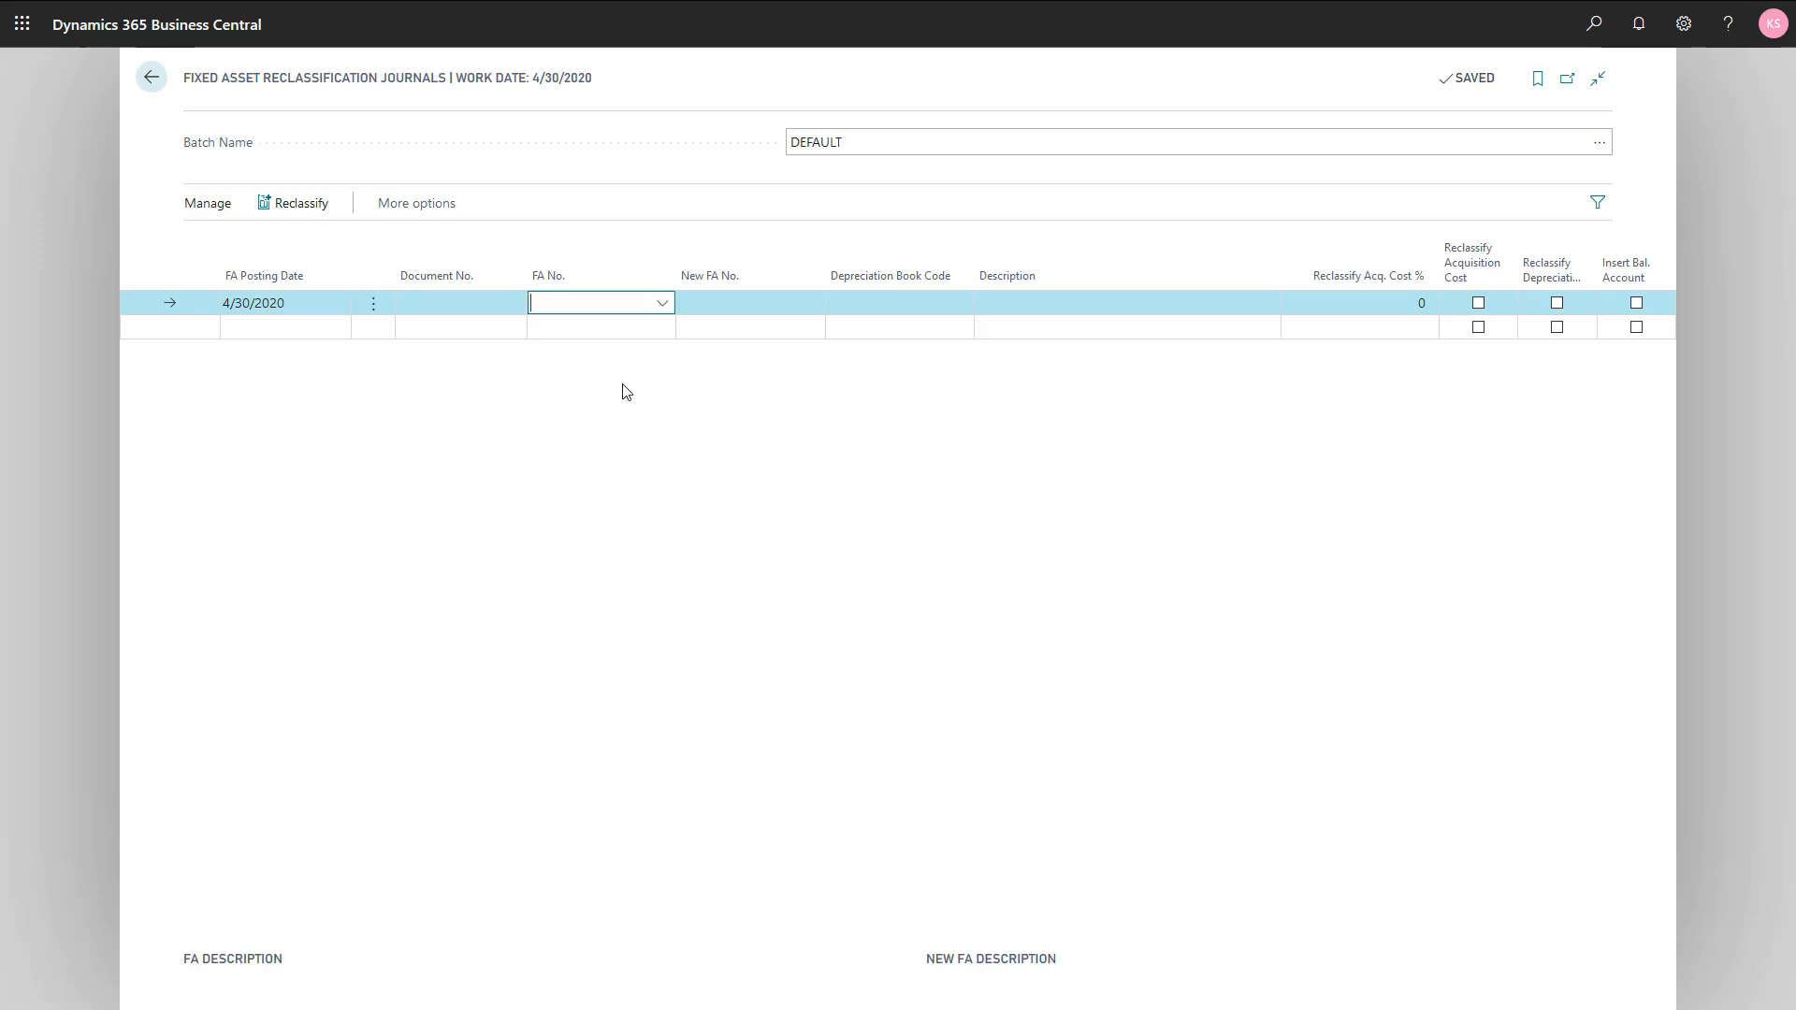
- Set the reclassification line's FA No. to FA000160 and its New FA No. to FA000230
left_click(663, 303)
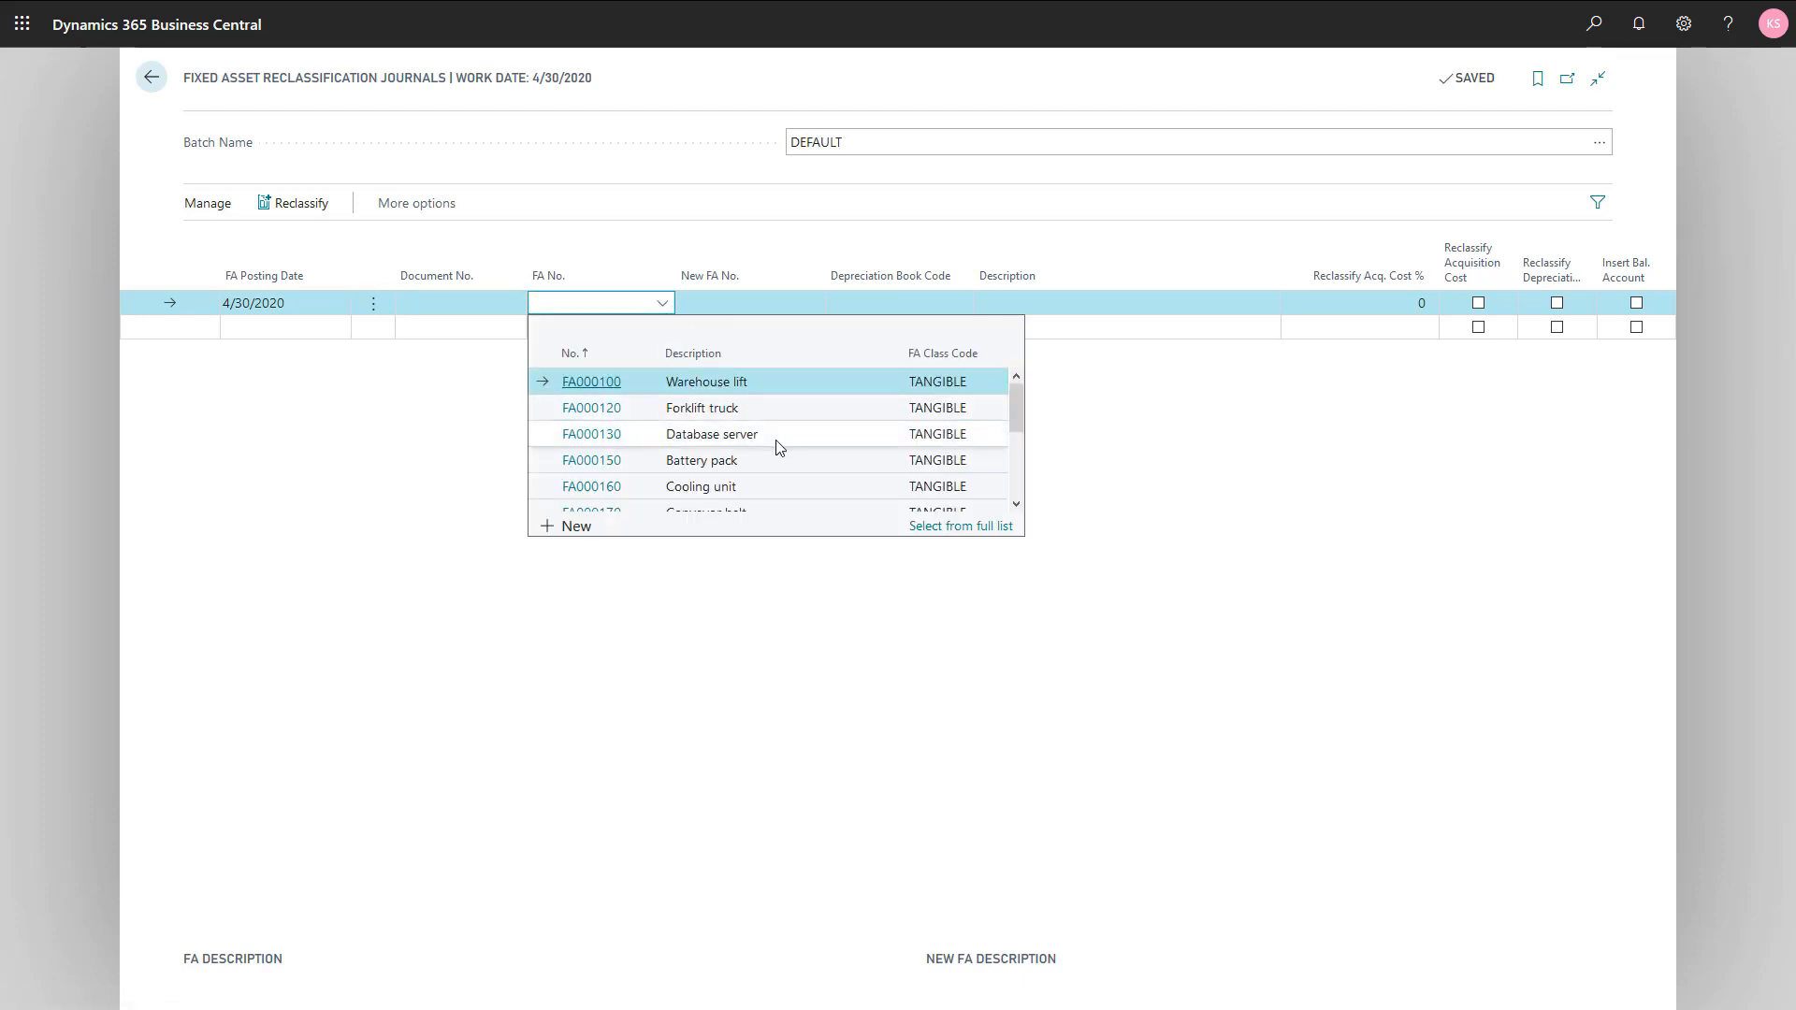
left_click(763, 488)
key("Tab")
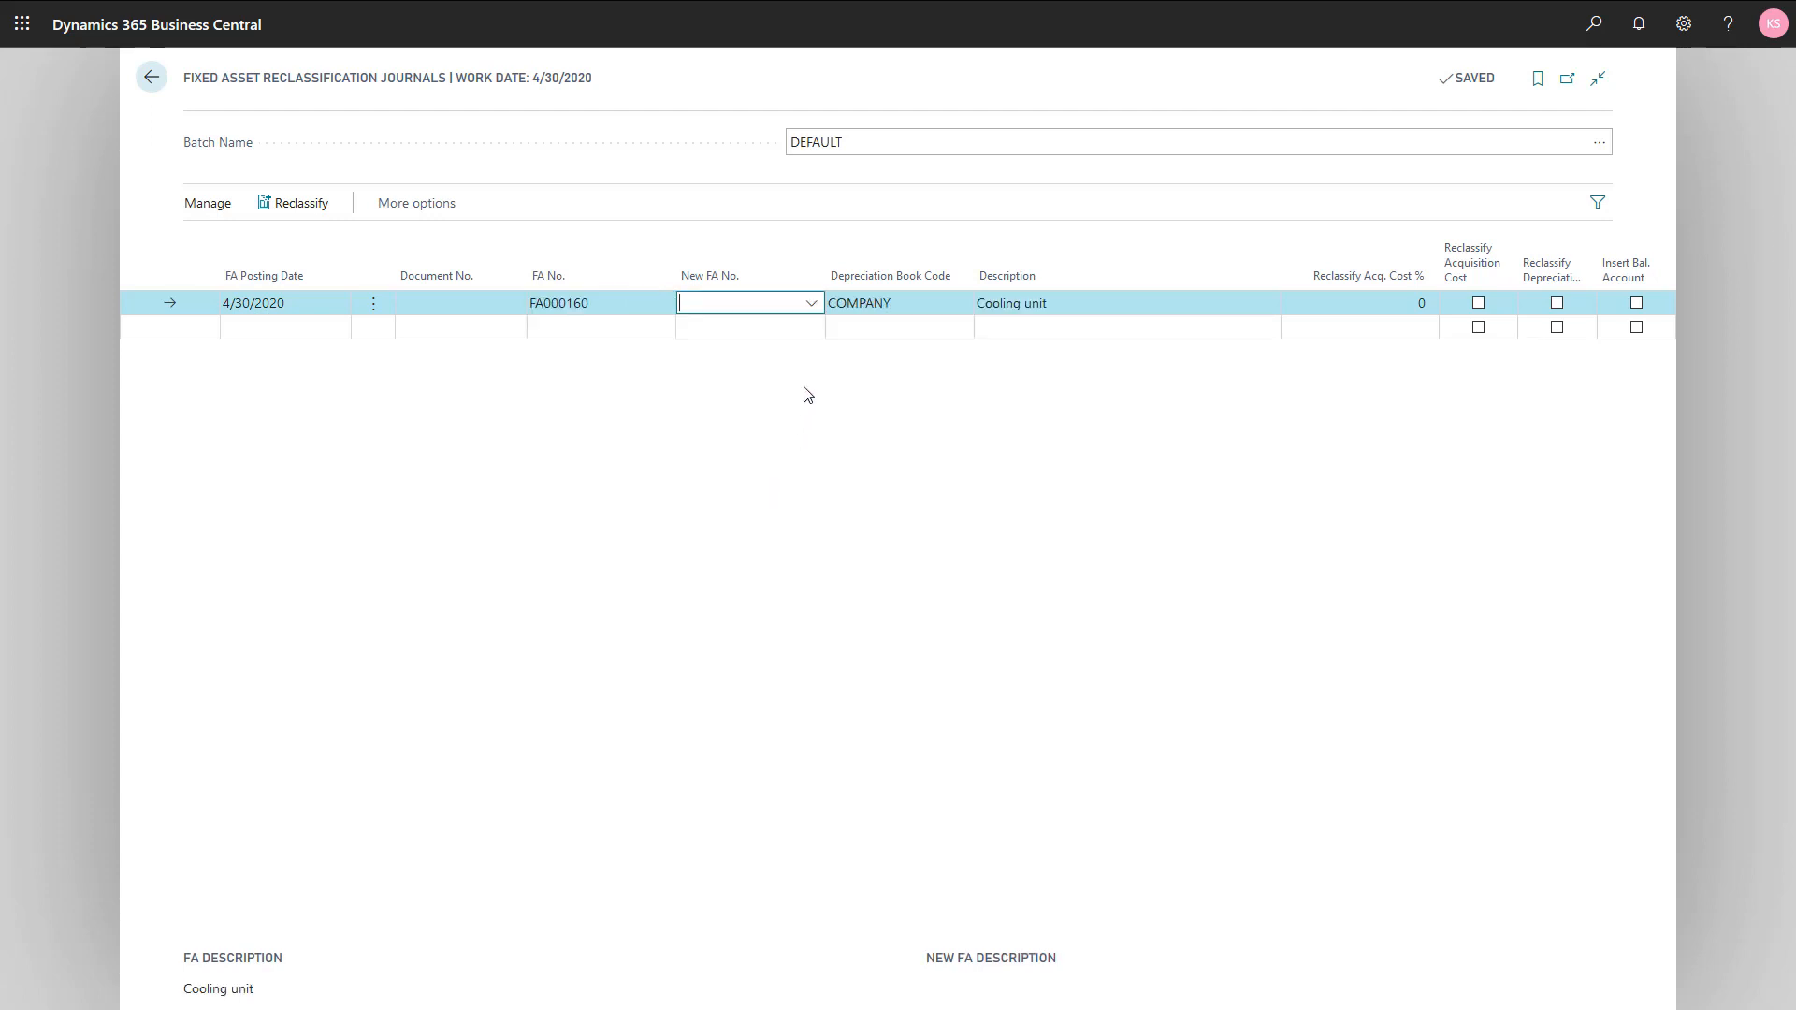
left_click(812, 303)
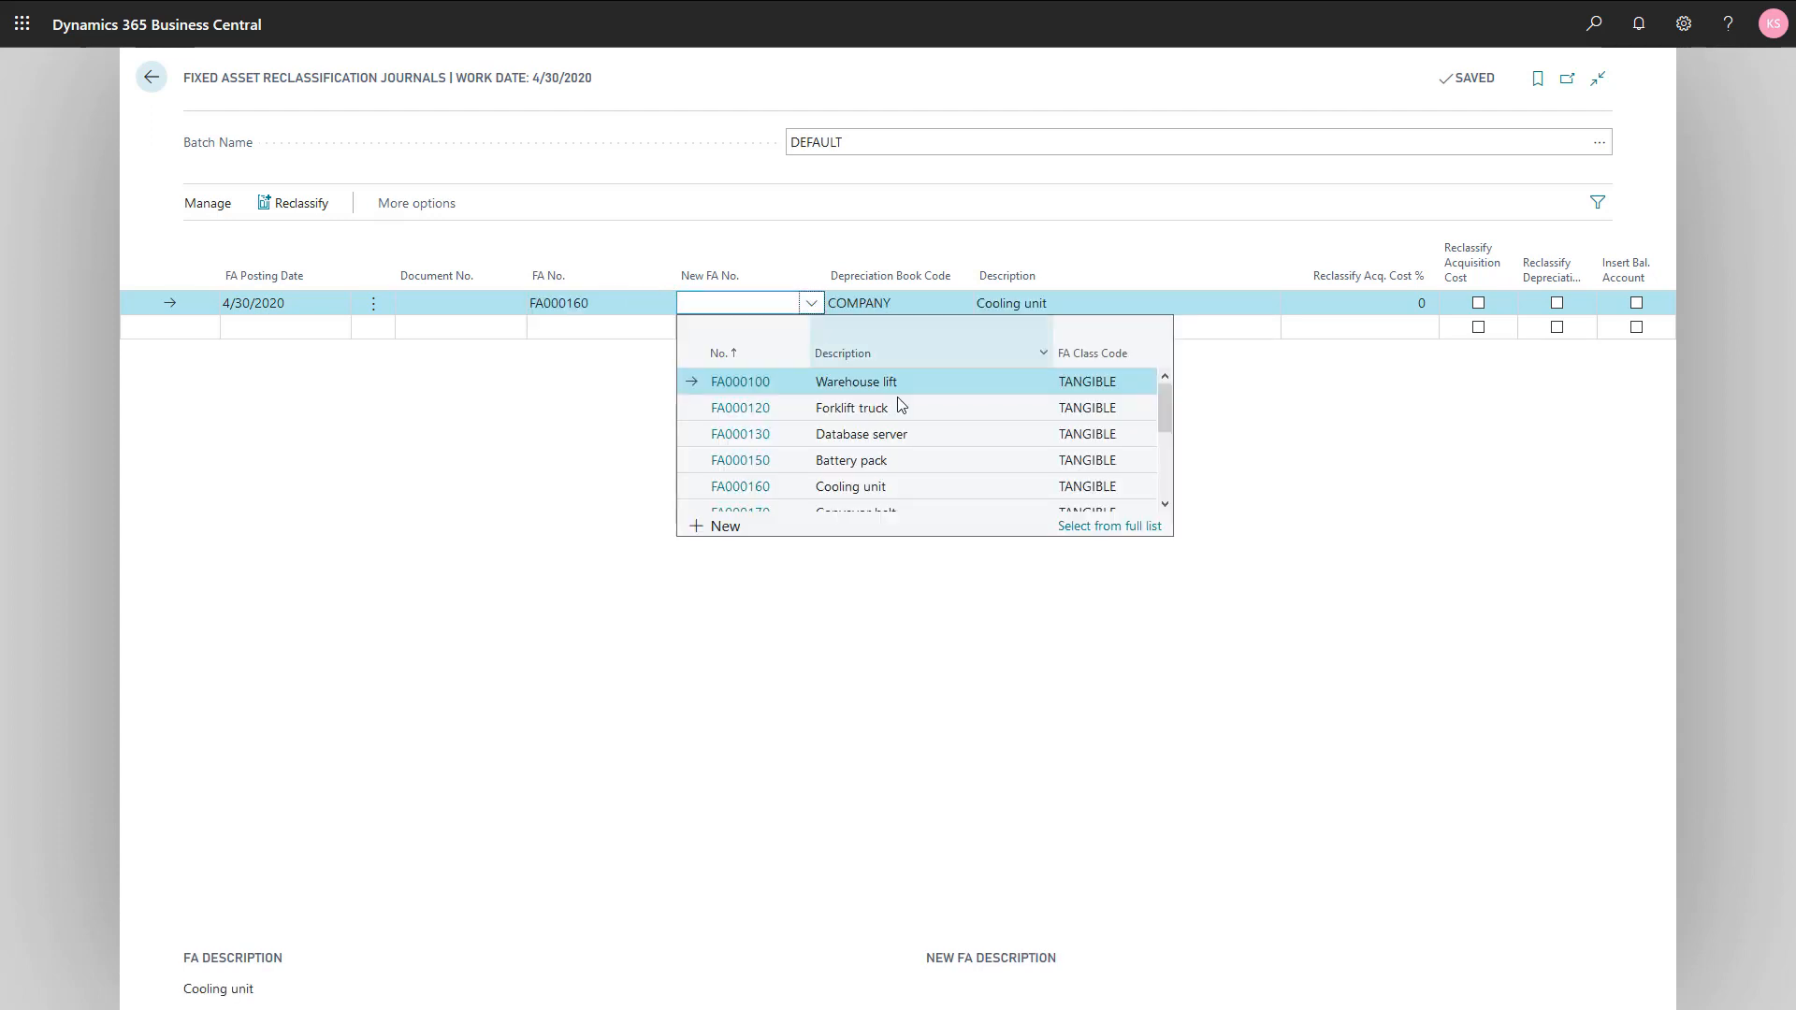
scroll(918, 454, "down", 2)
scroll(919, 486, "down", 1)
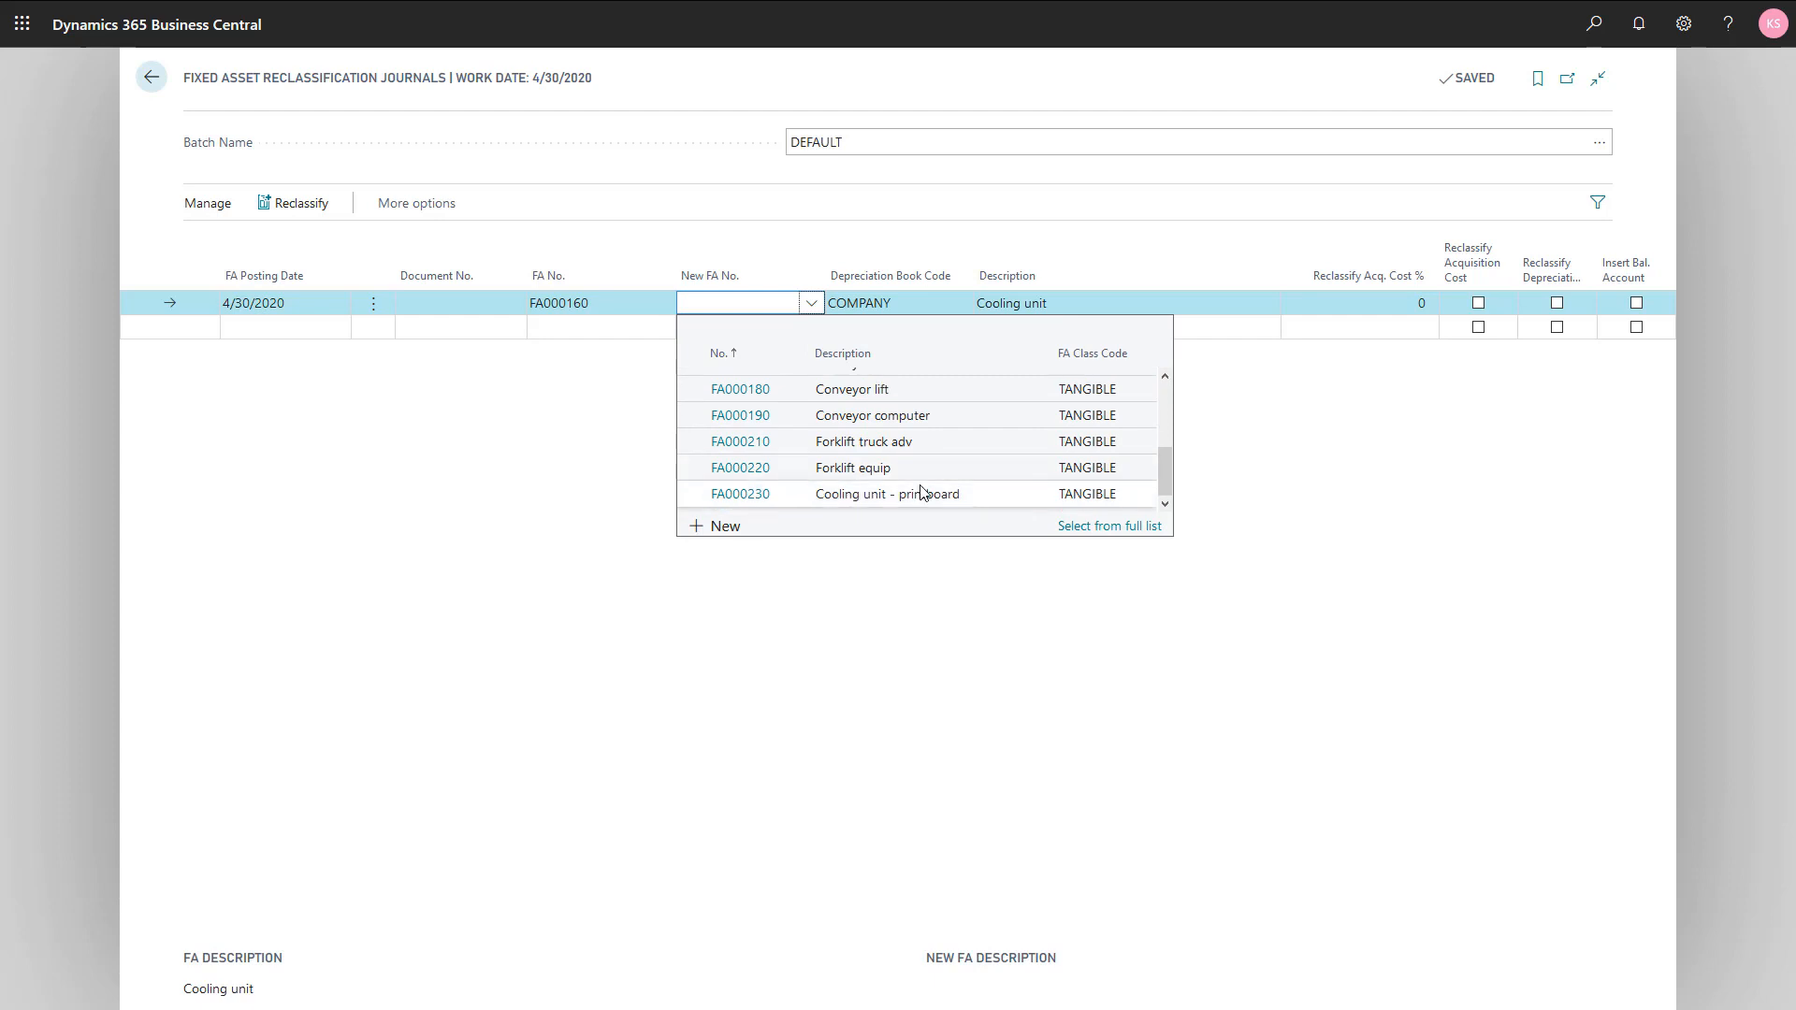
left_click(944, 497)
key("Tab")
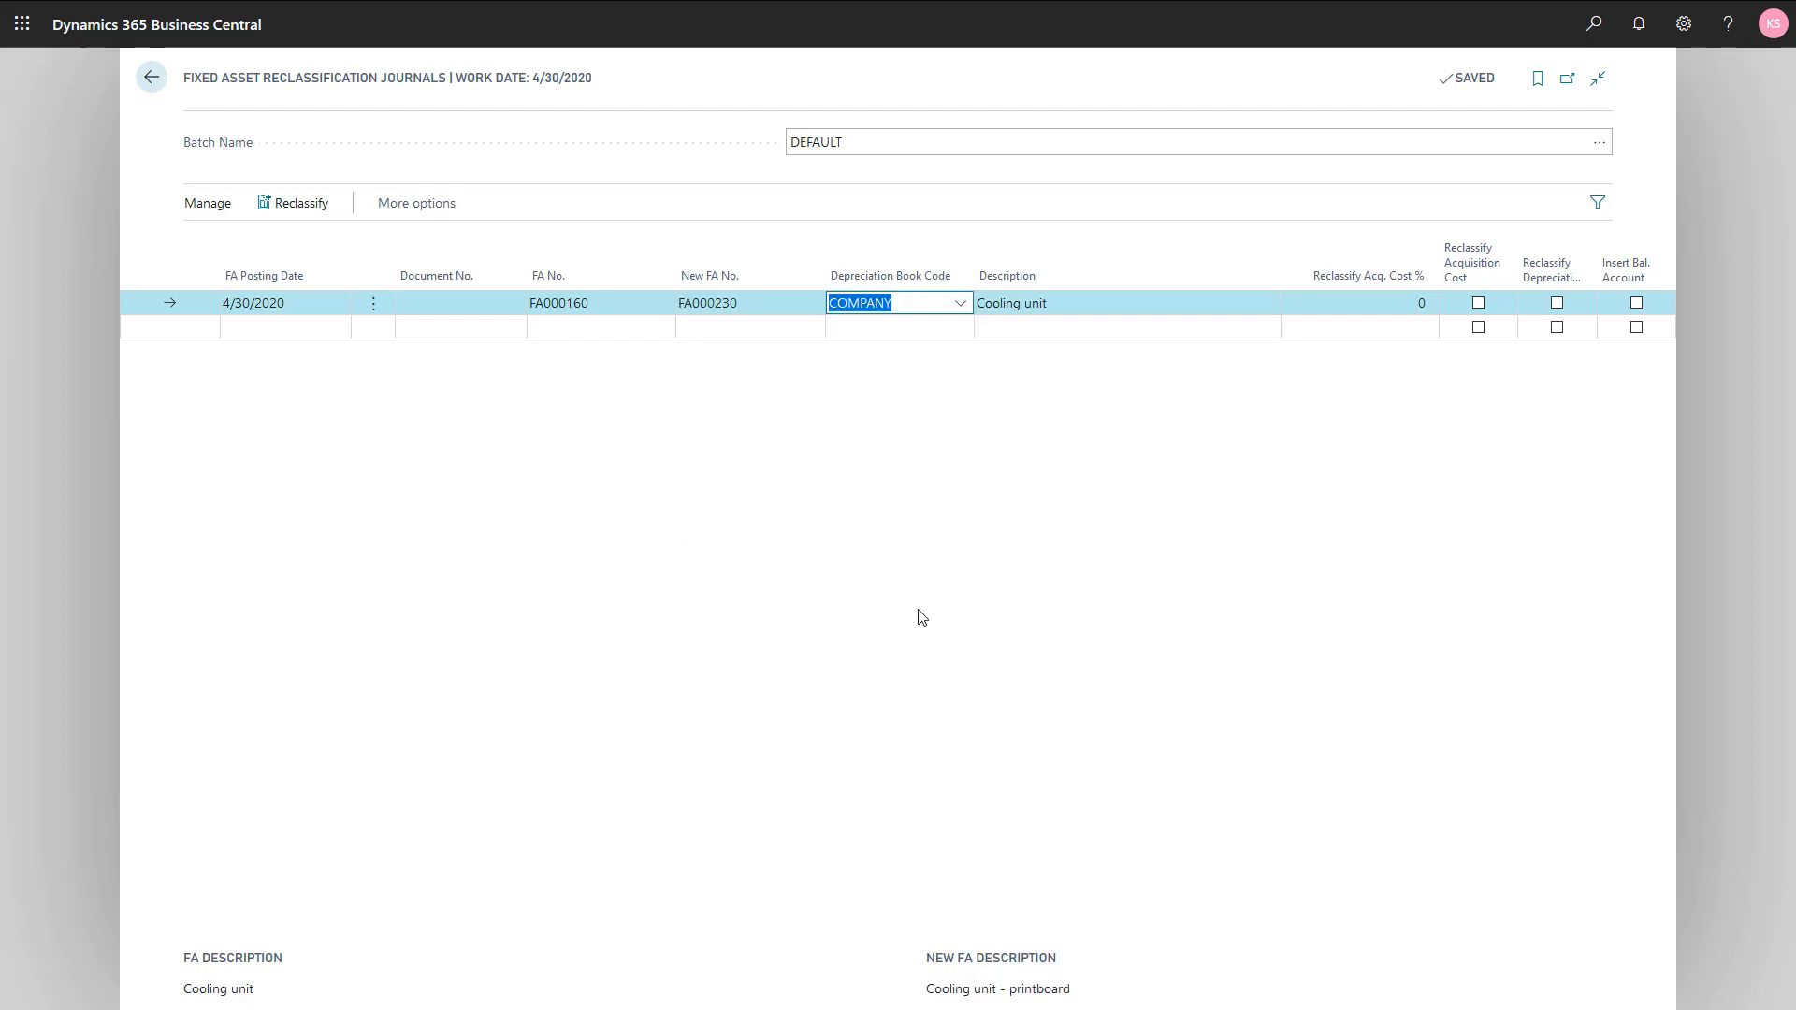
- Set Reclassify Acq. Cost % to 16 and enable acquisition cost reclassification, depreciation reclassification and Insert Bal. Account on the line
key("Tab")
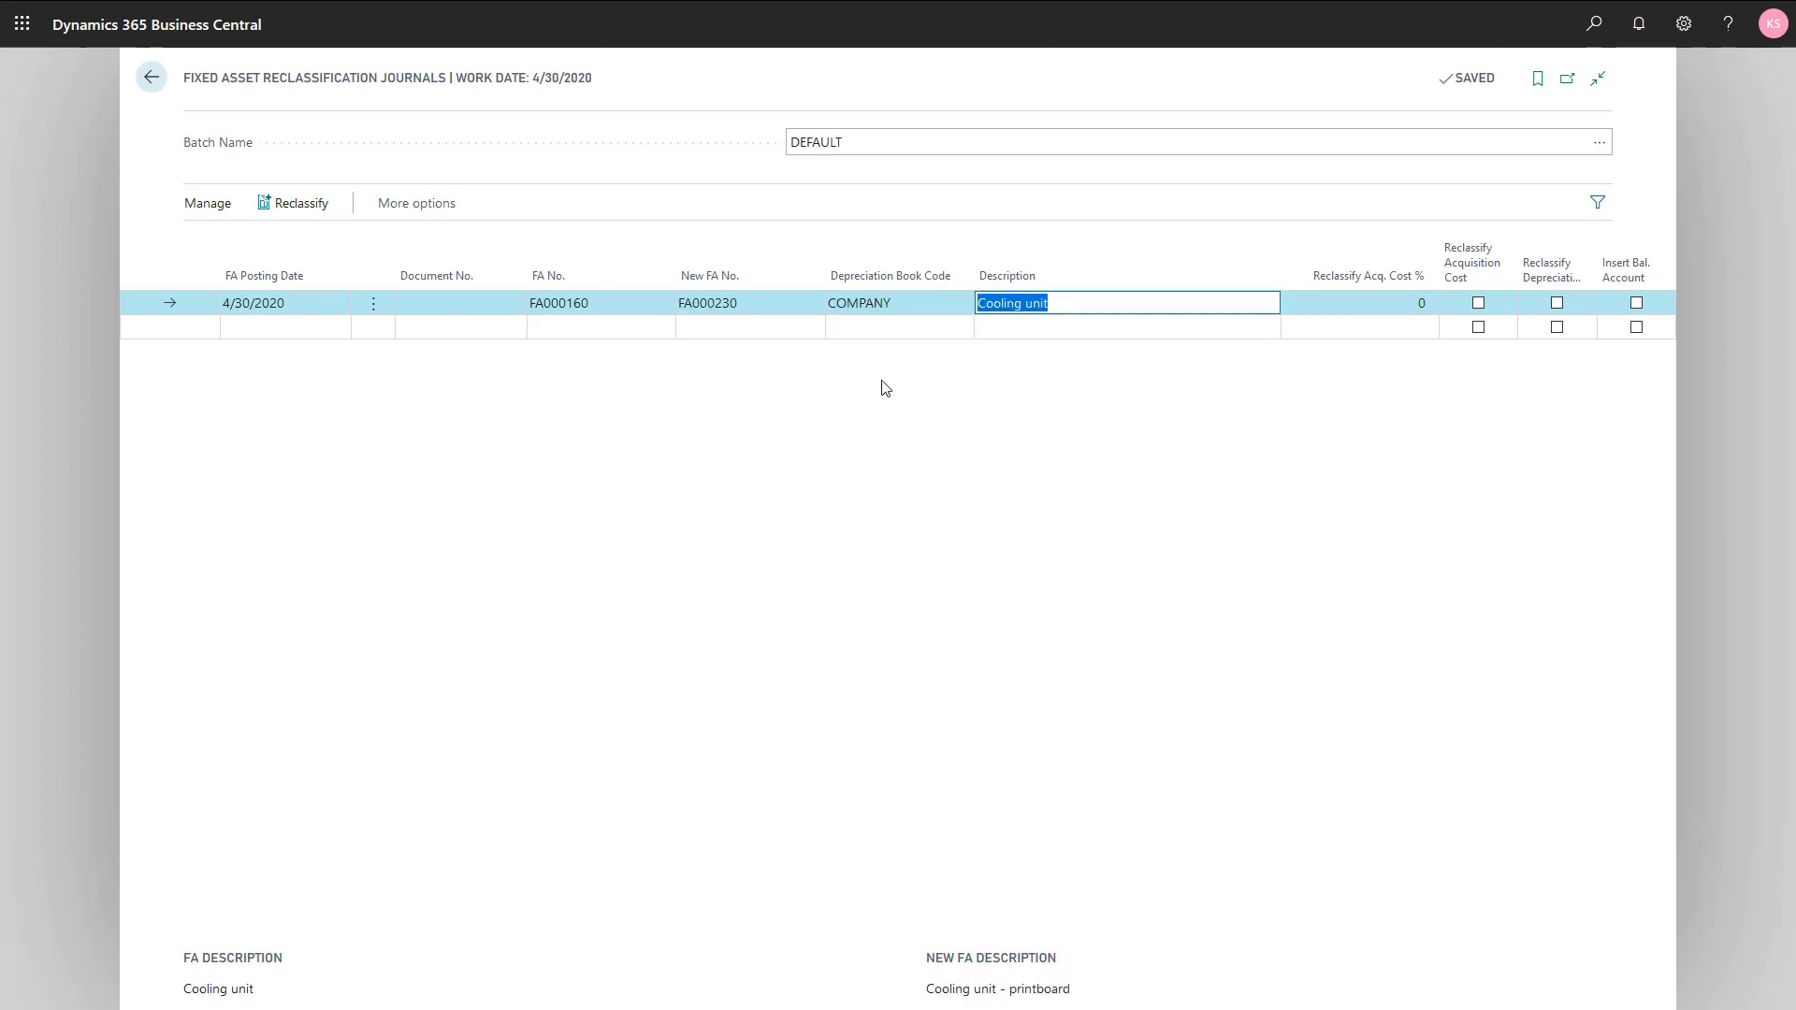
key("Tab")
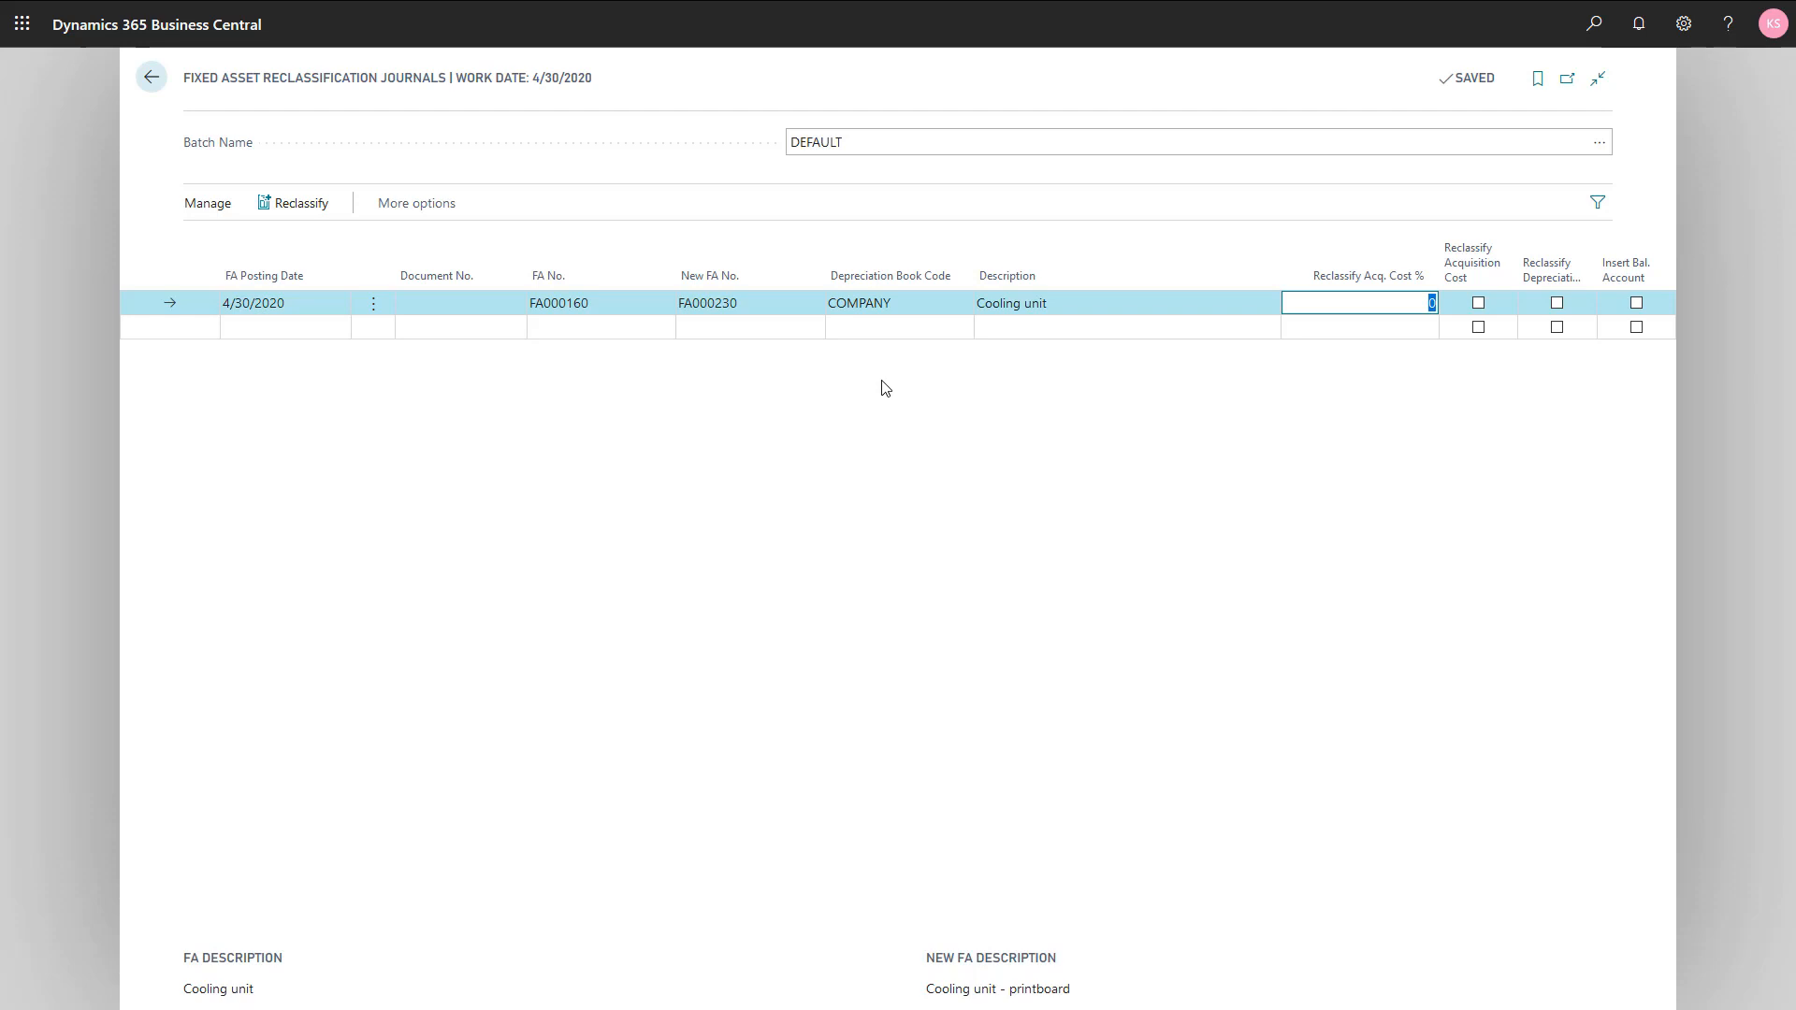
left_click(885, 387)
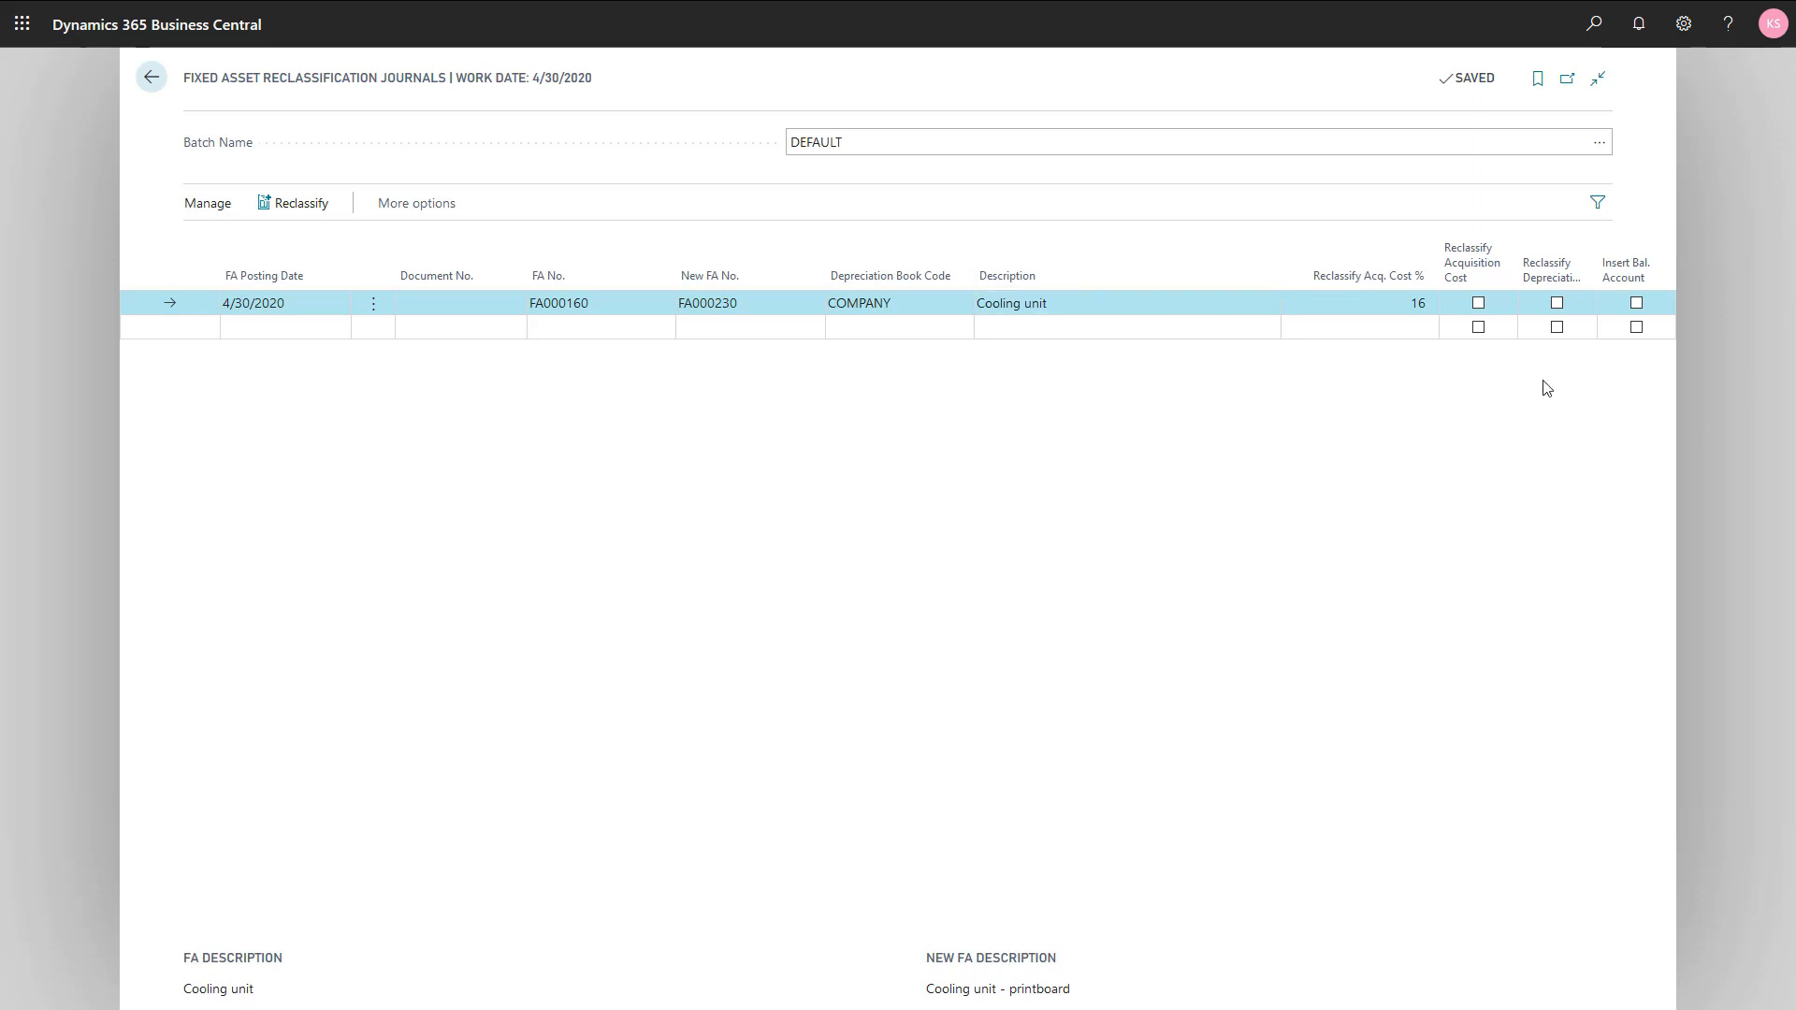
left_click(1478, 306)
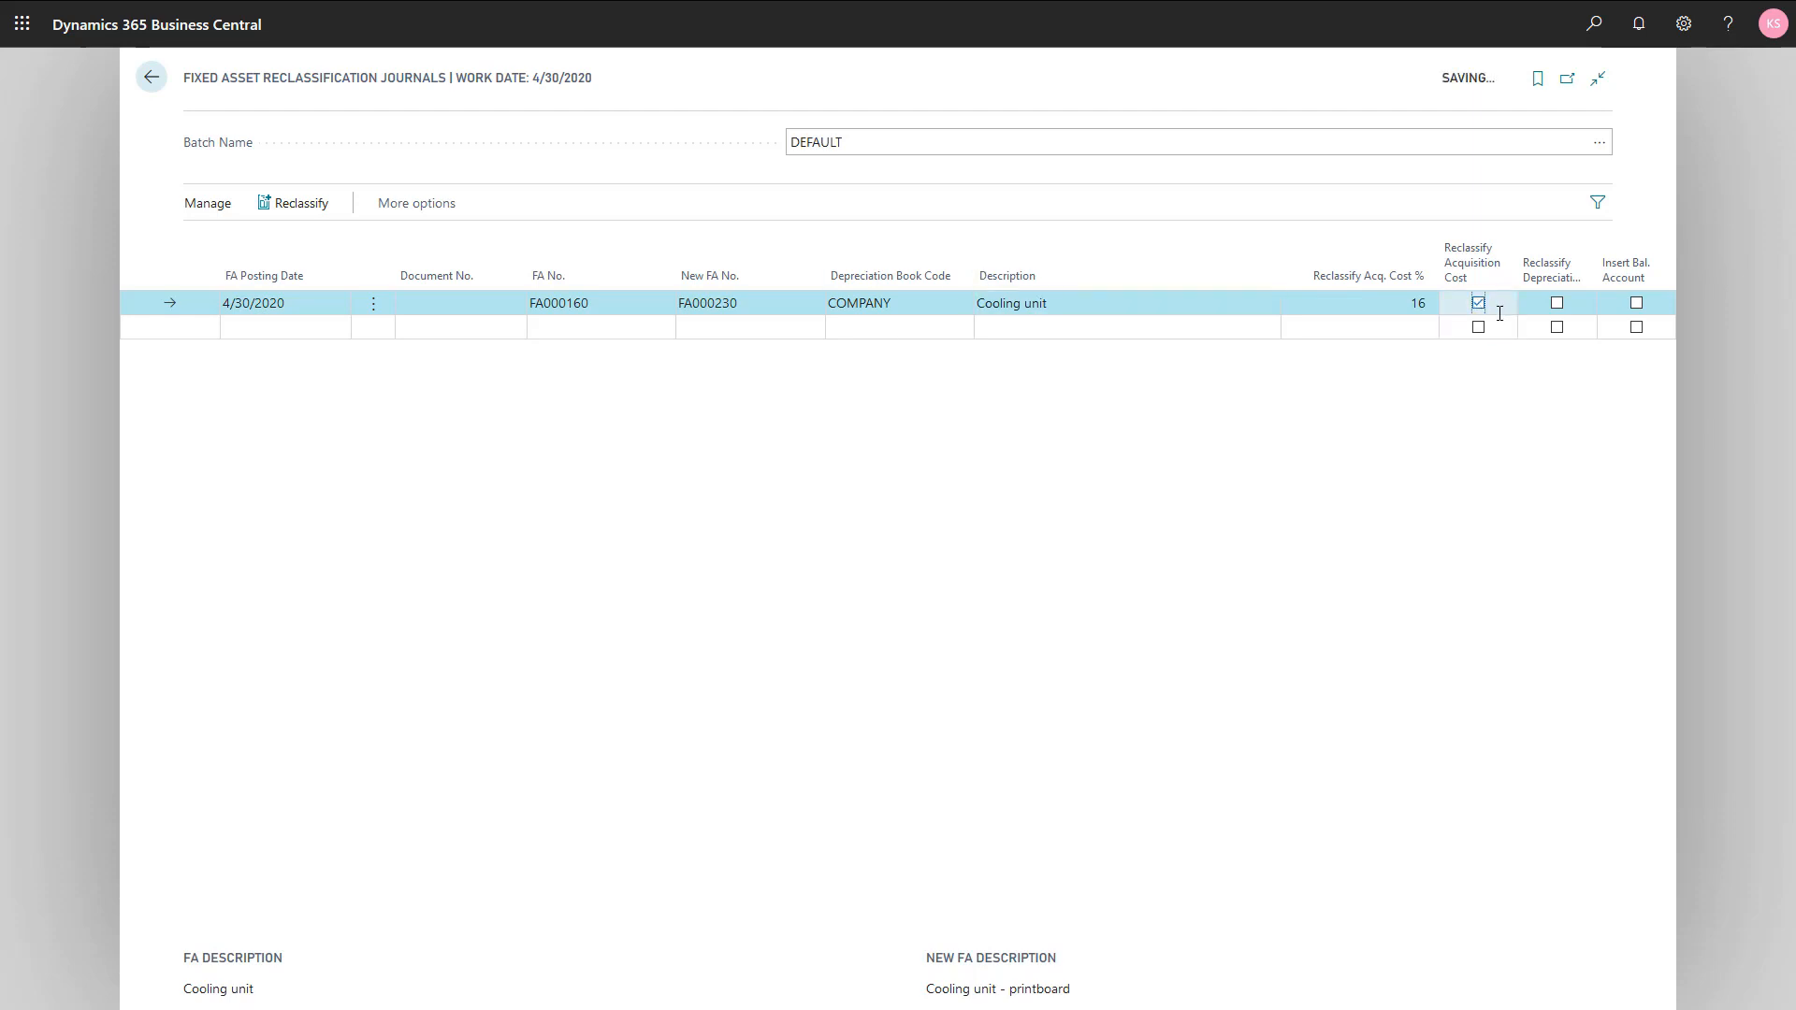
left_click(1556, 306)
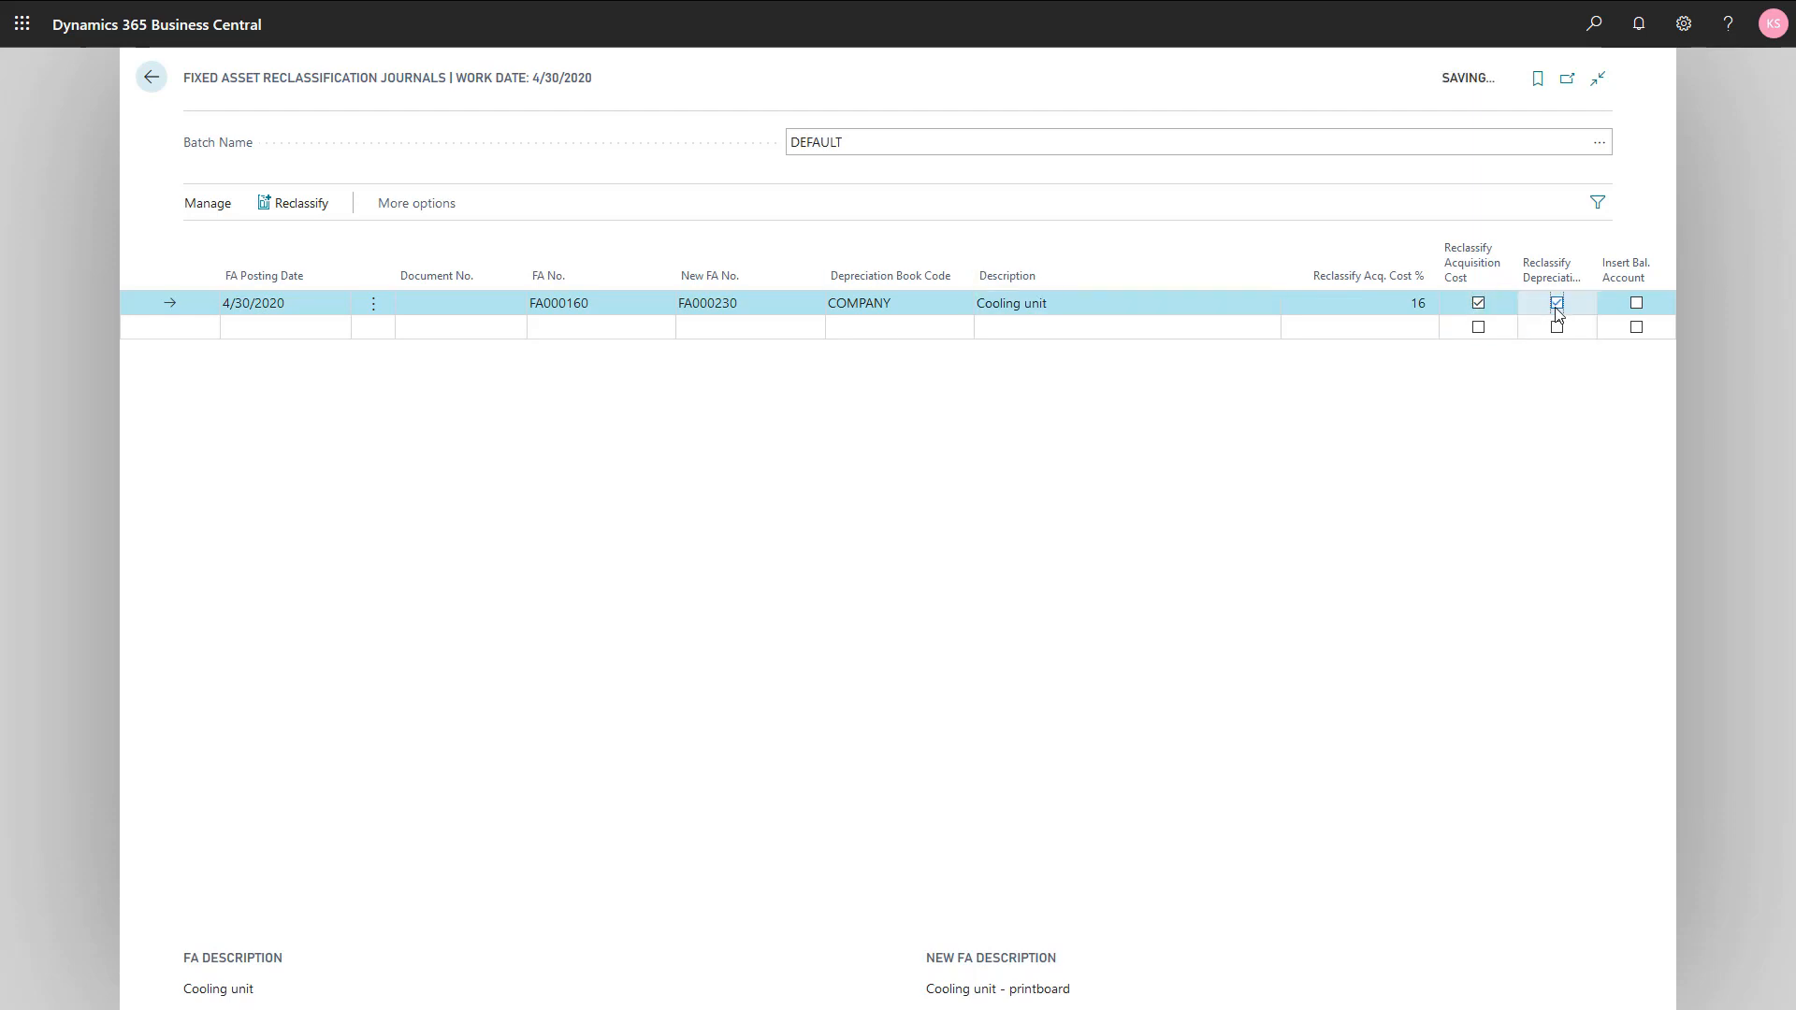
left_click(1638, 305)
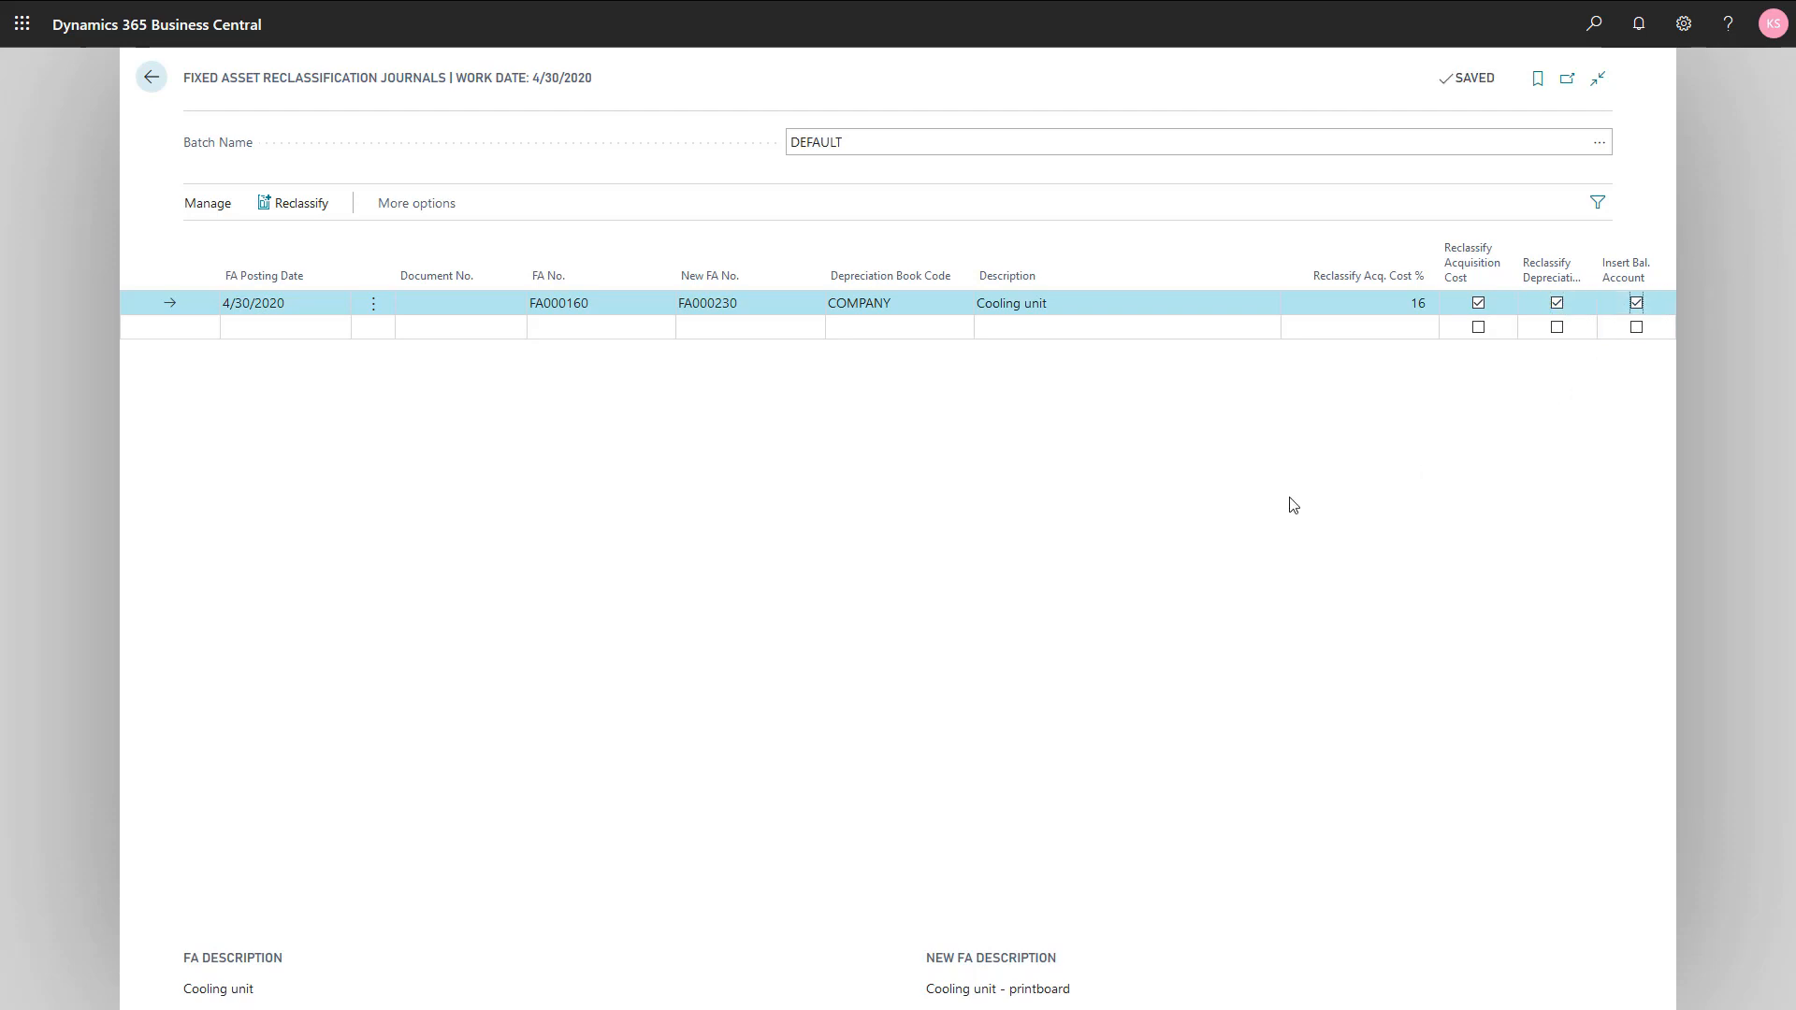
- Reclassify the journal line and close the reclassification journal
left_click(288, 214)
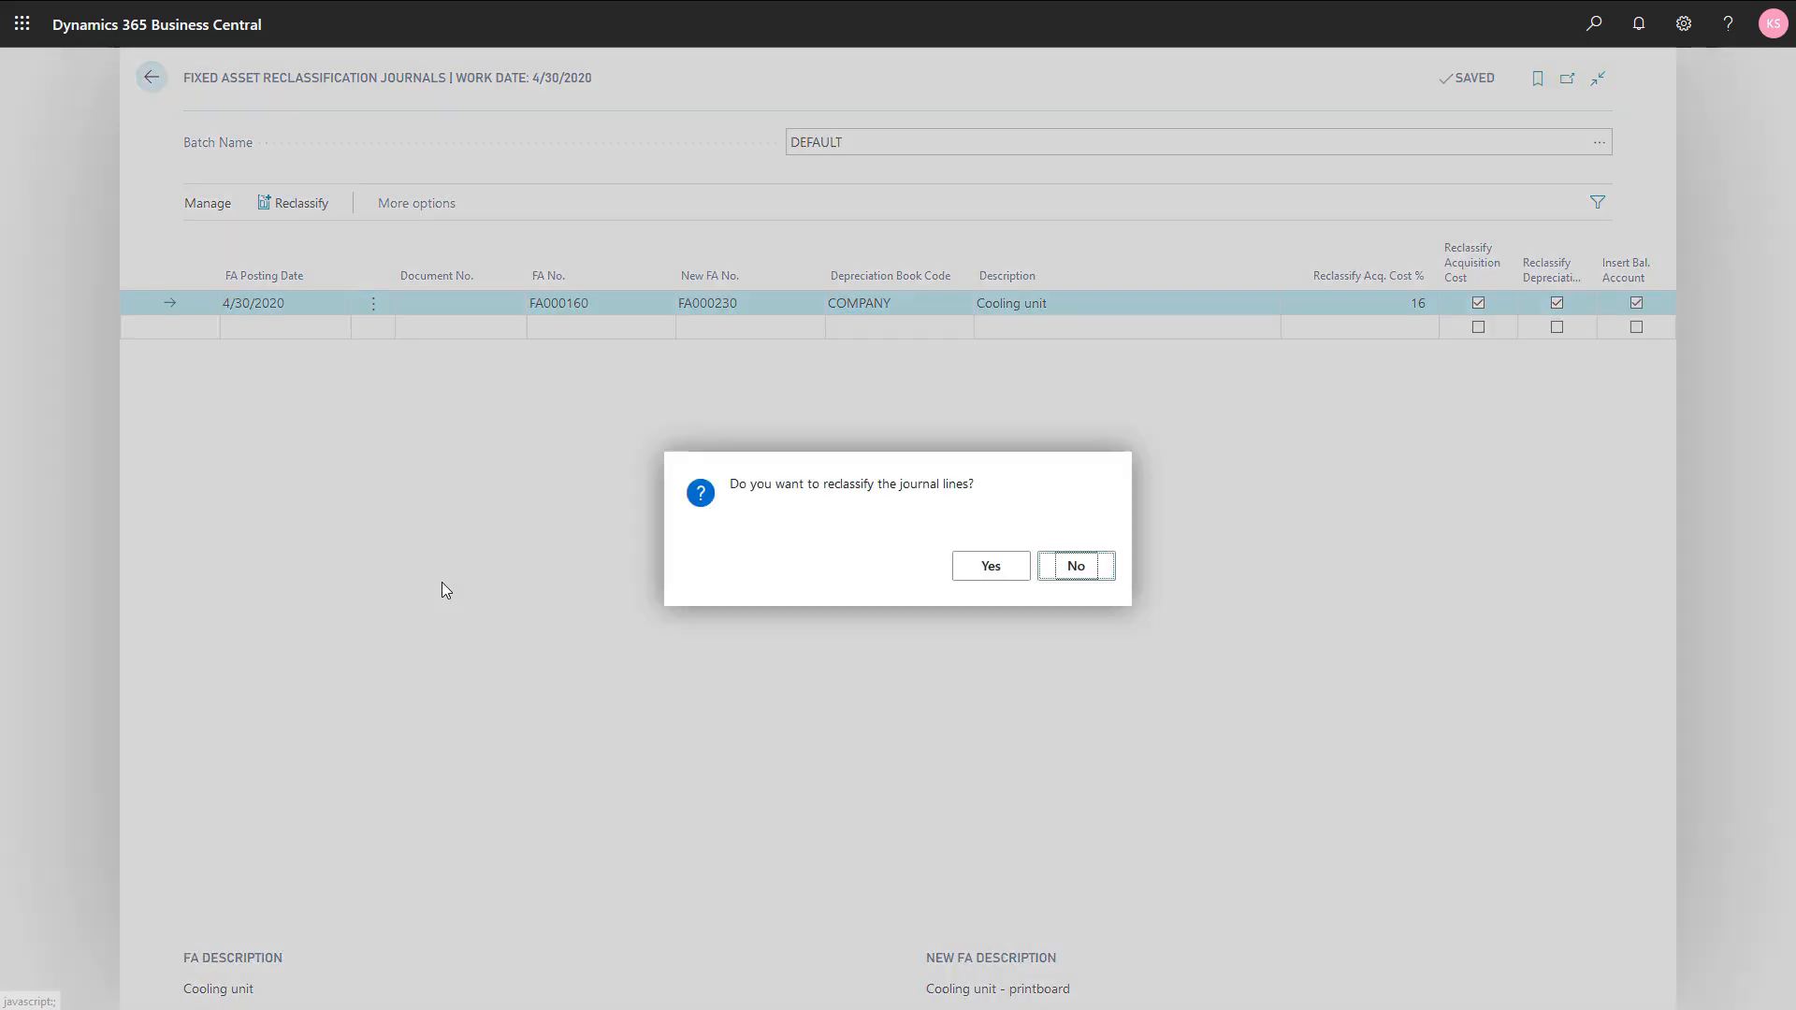
left_click(975, 576)
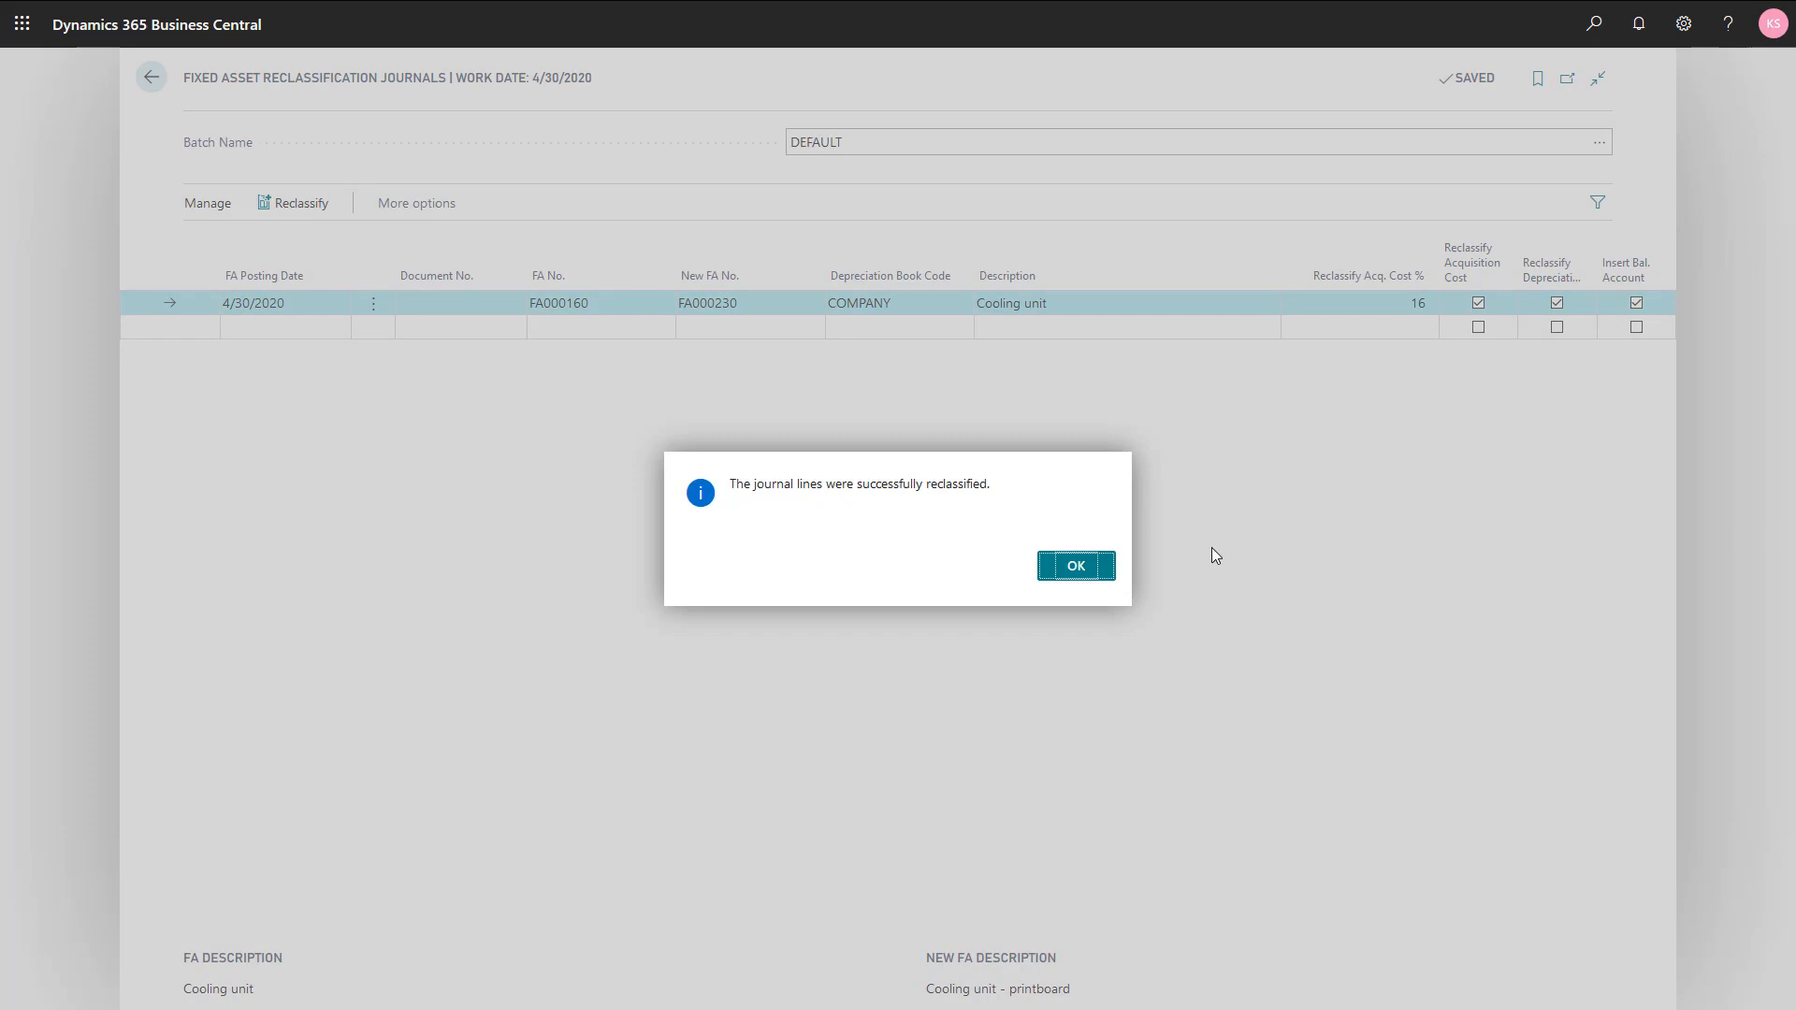
left_click(1083, 568)
key("Escape")
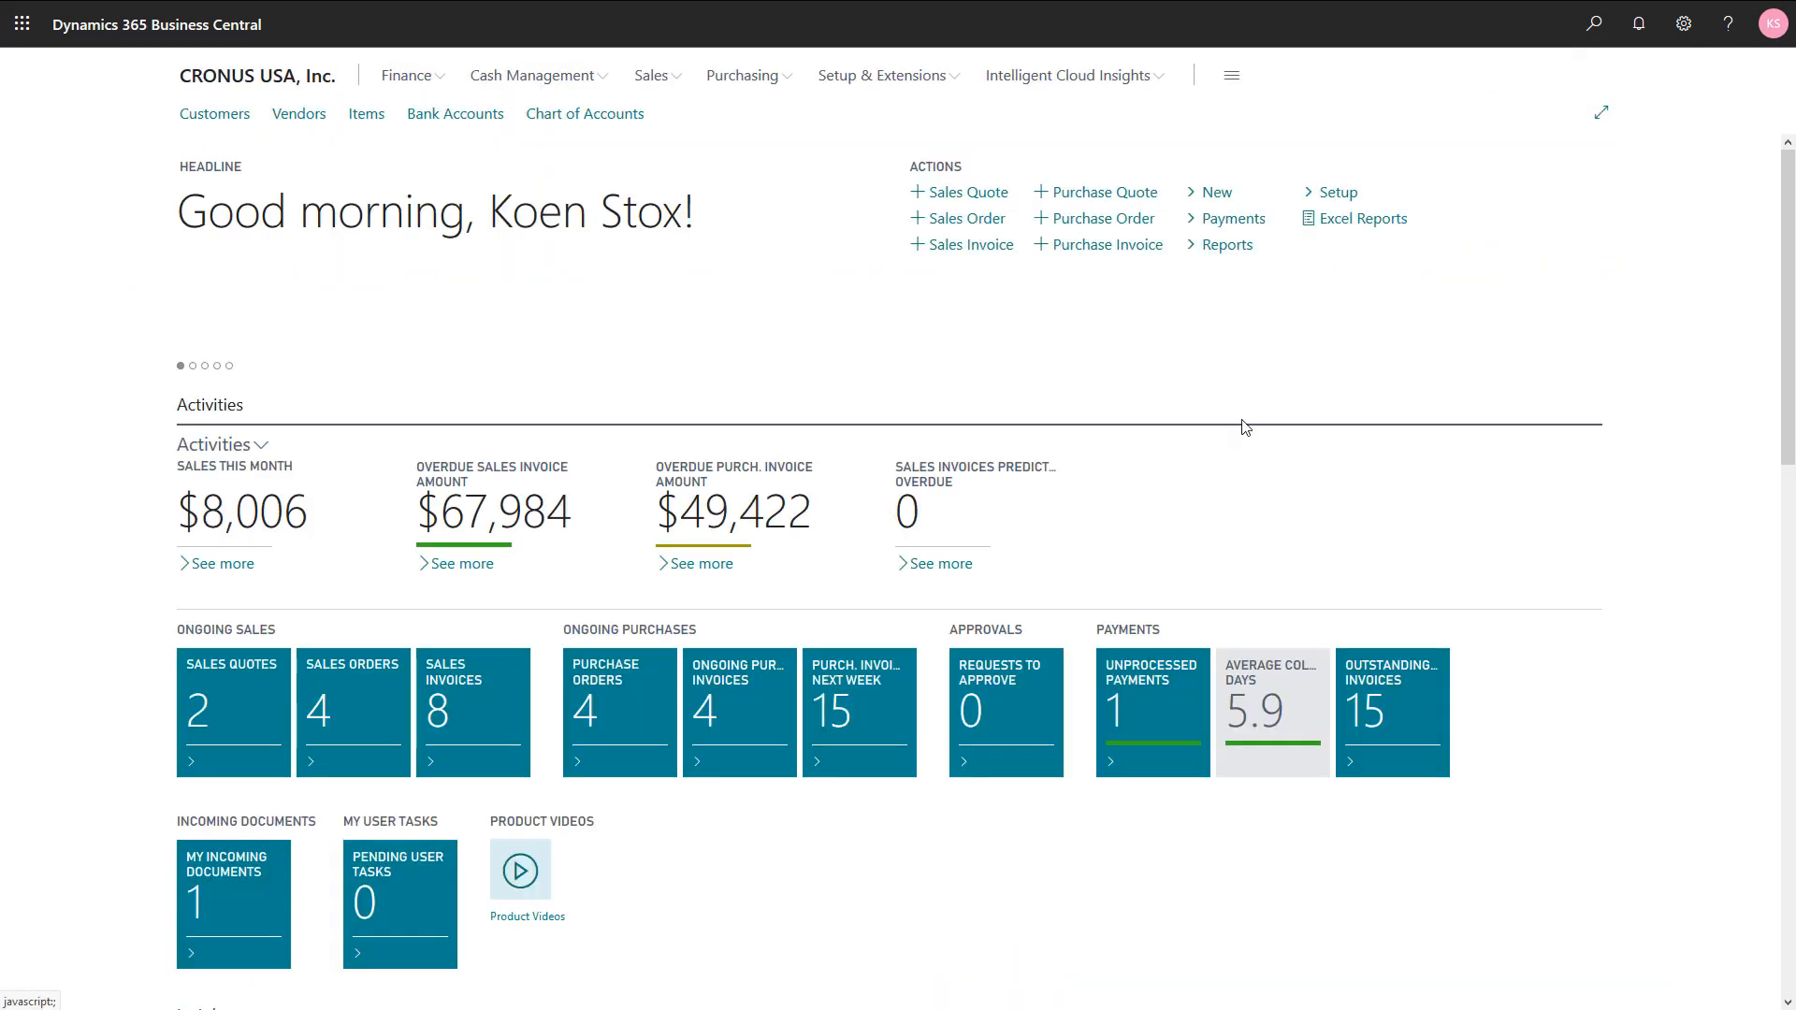
- Find and open the Fixed Asset G/L Journals page
left_click(1592, 24)
type("fi")
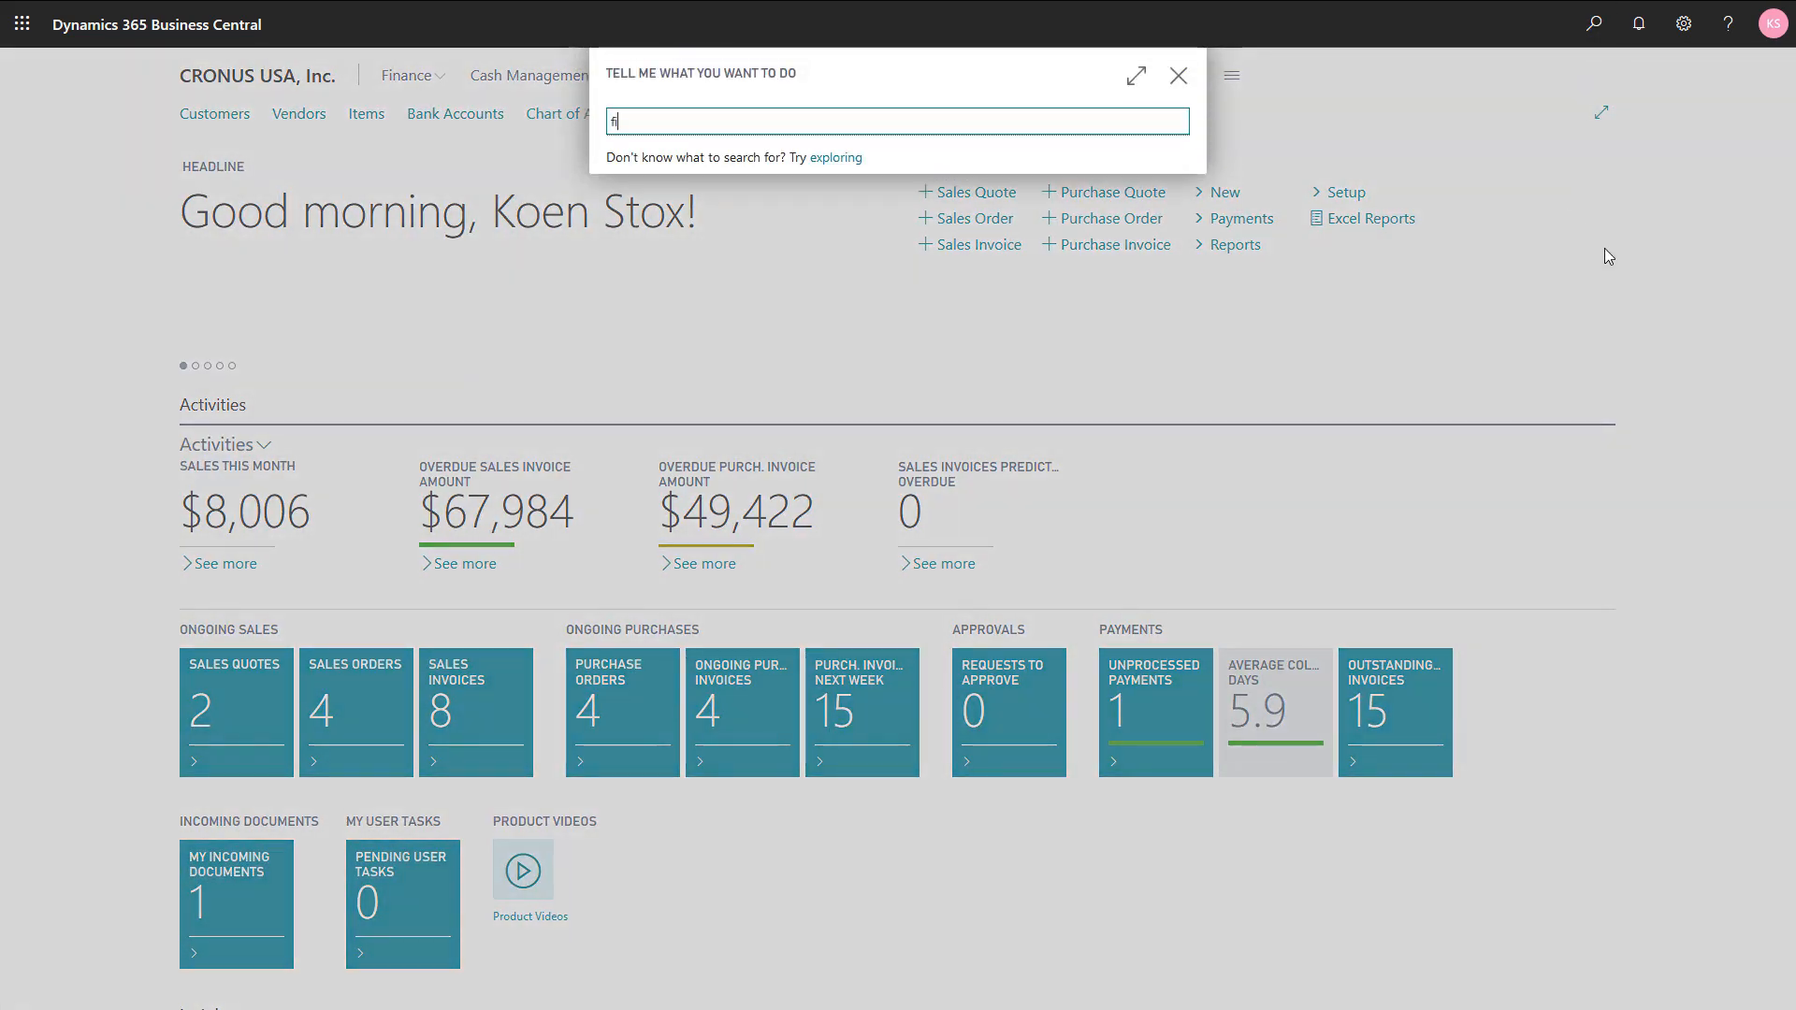
type("xed")
left_click(741, 249)
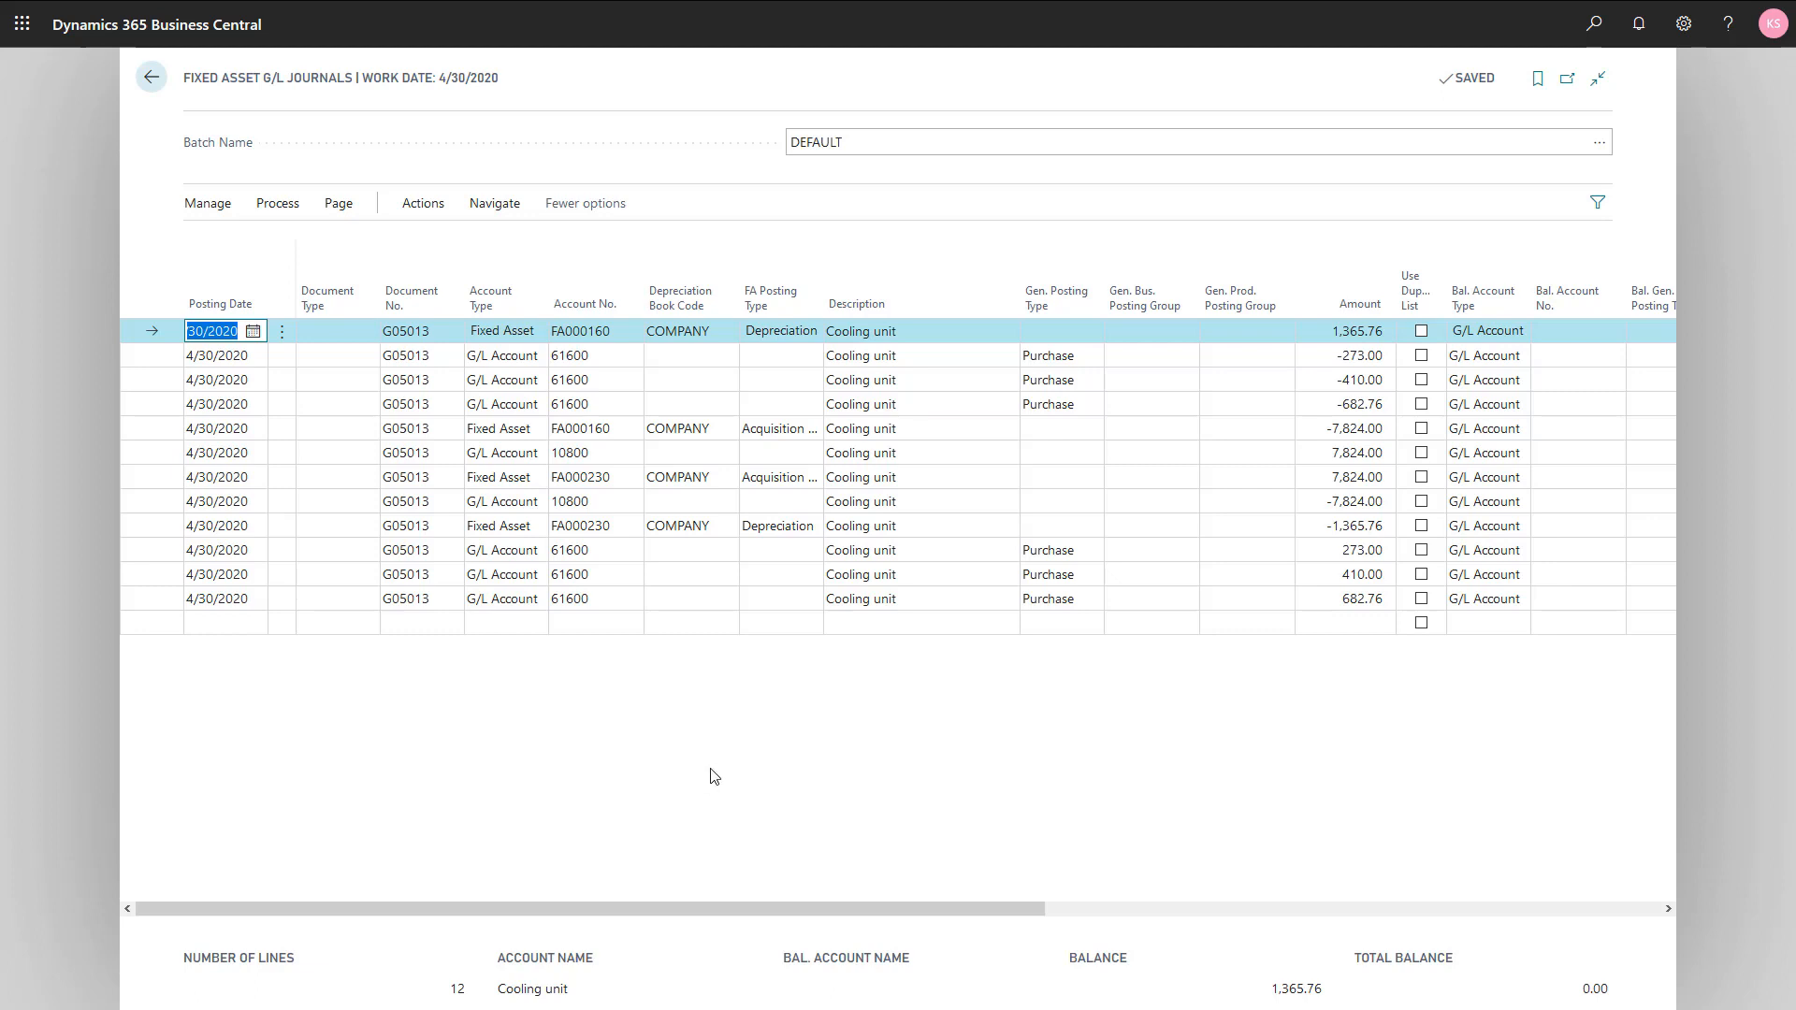
- Post the Cooling unit lines in the DEFAULT batch of the fixed asset G/L journal and close the journal
left_click(270, 208)
left_click(228, 243)
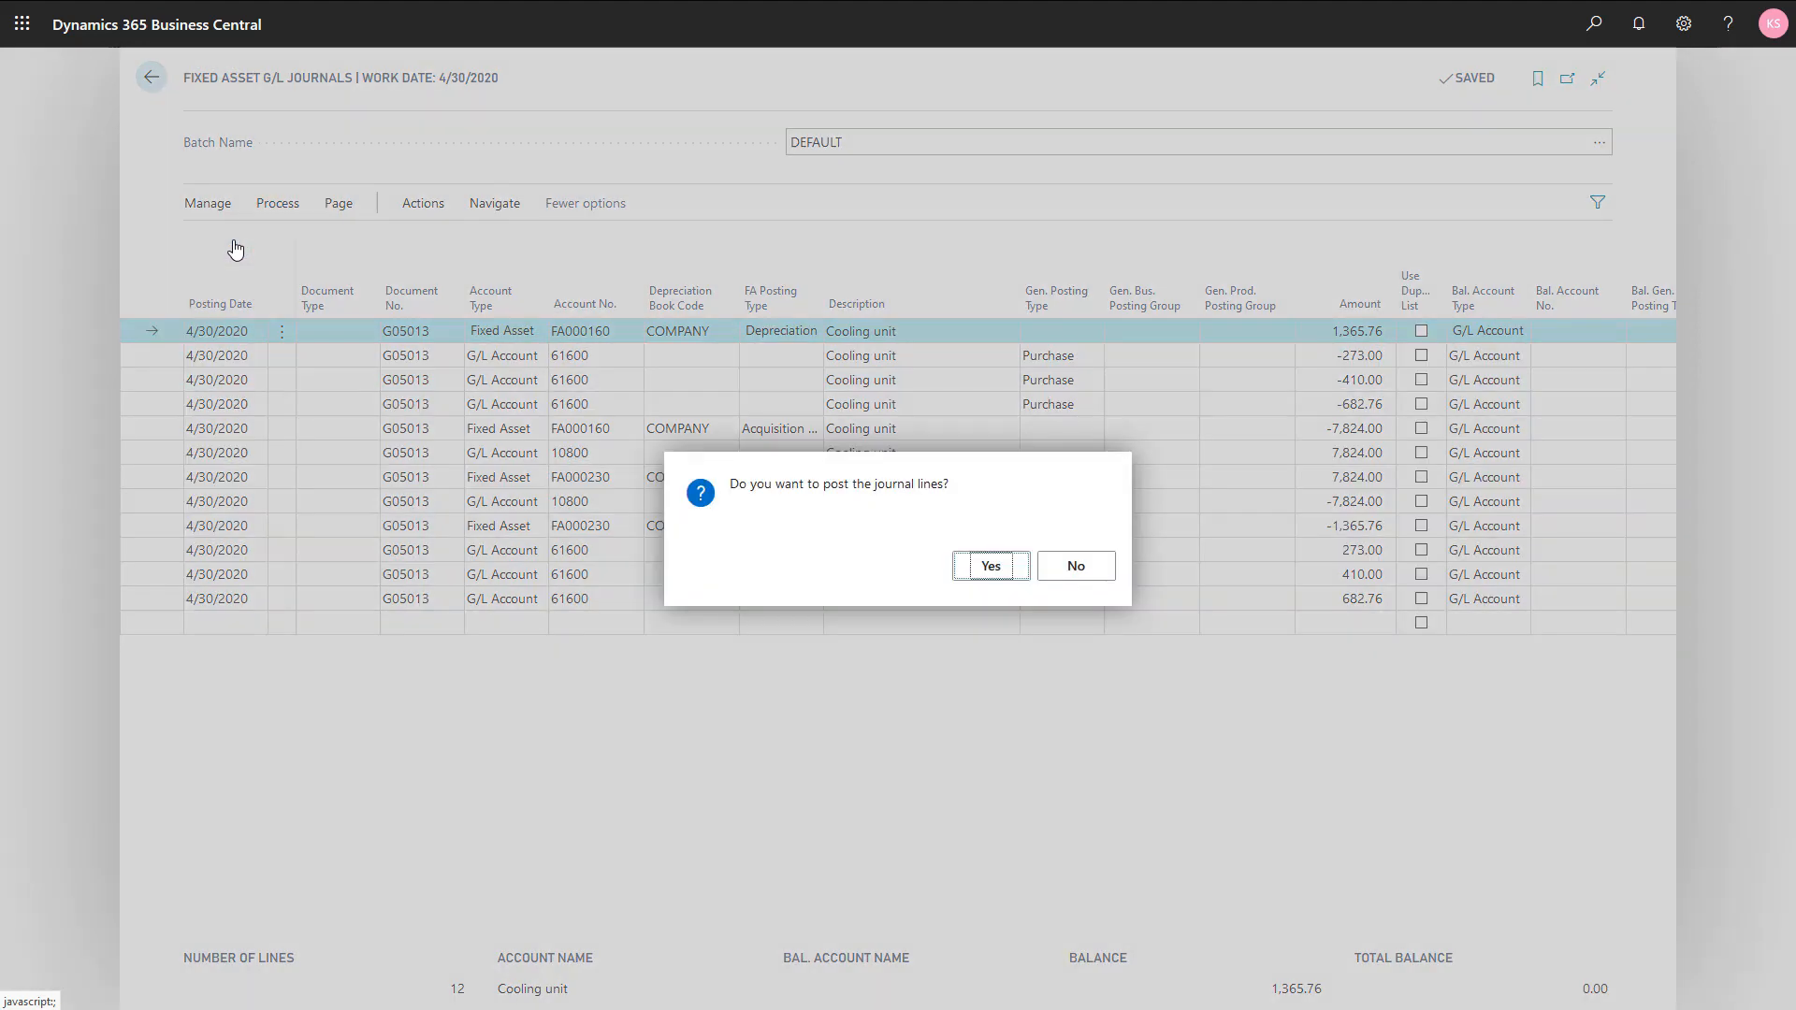
left_click(987, 571)
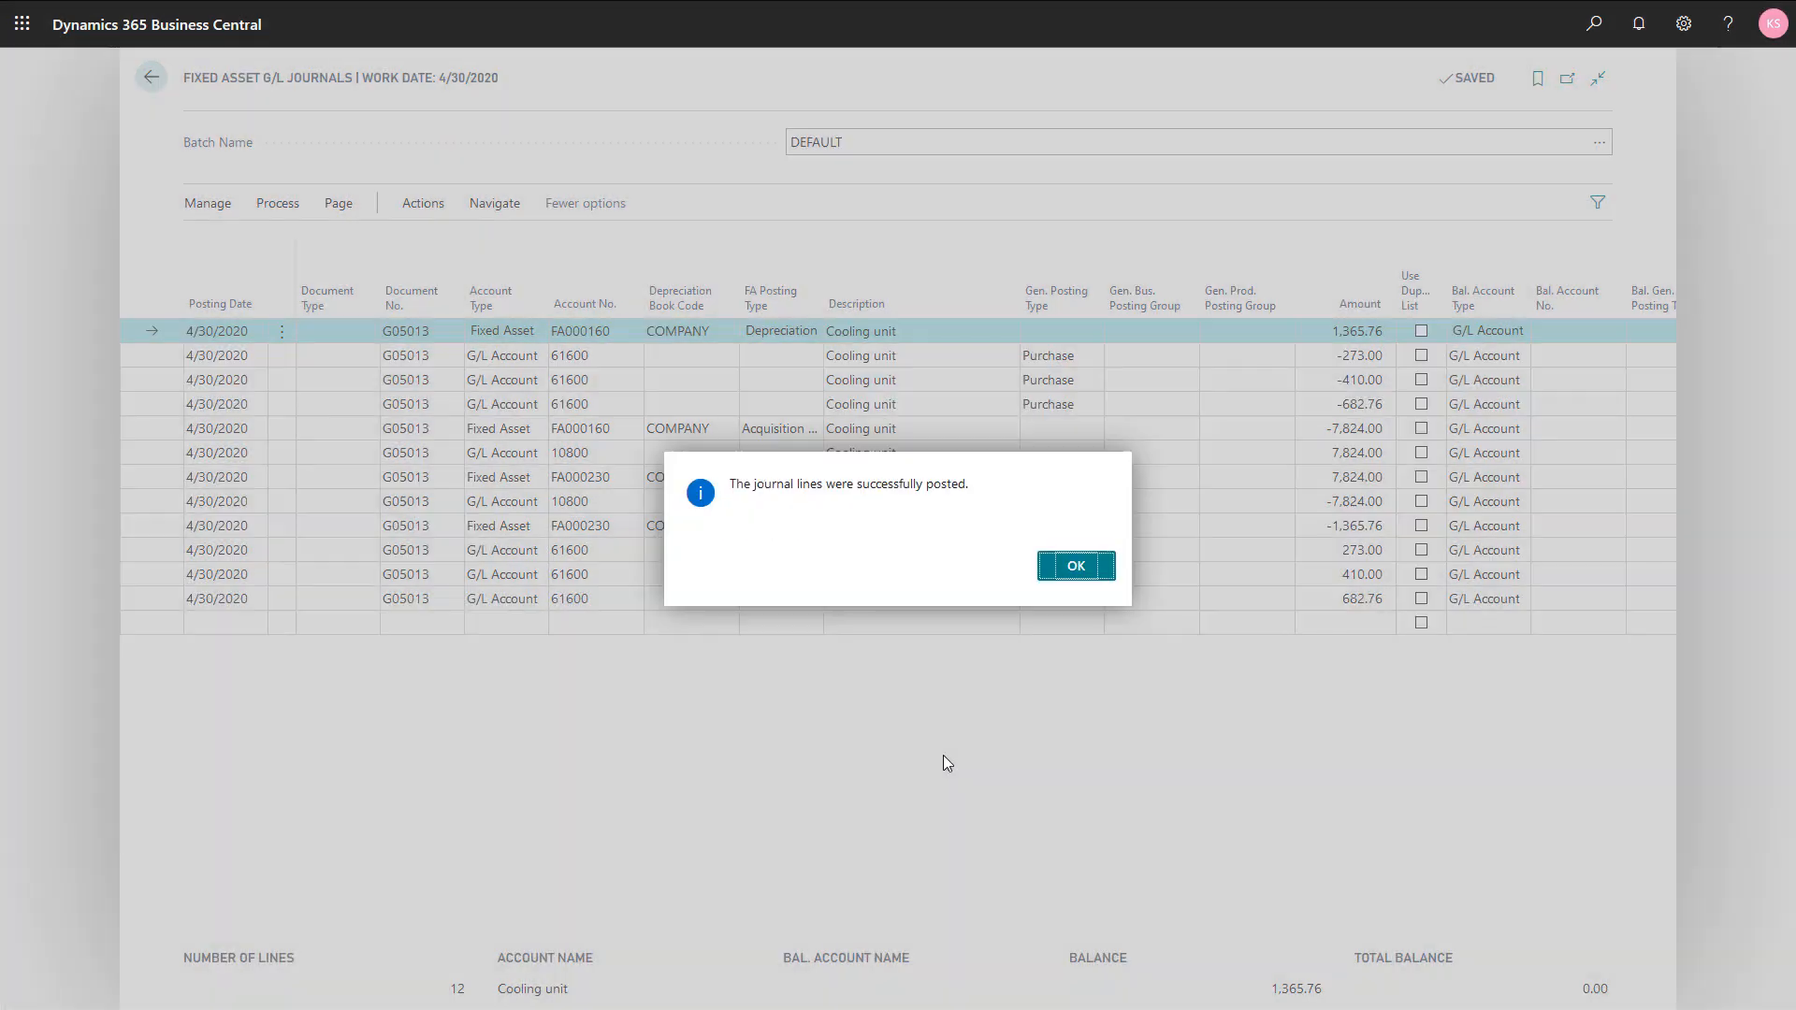
left_click(1060, 570)
key("Escape")
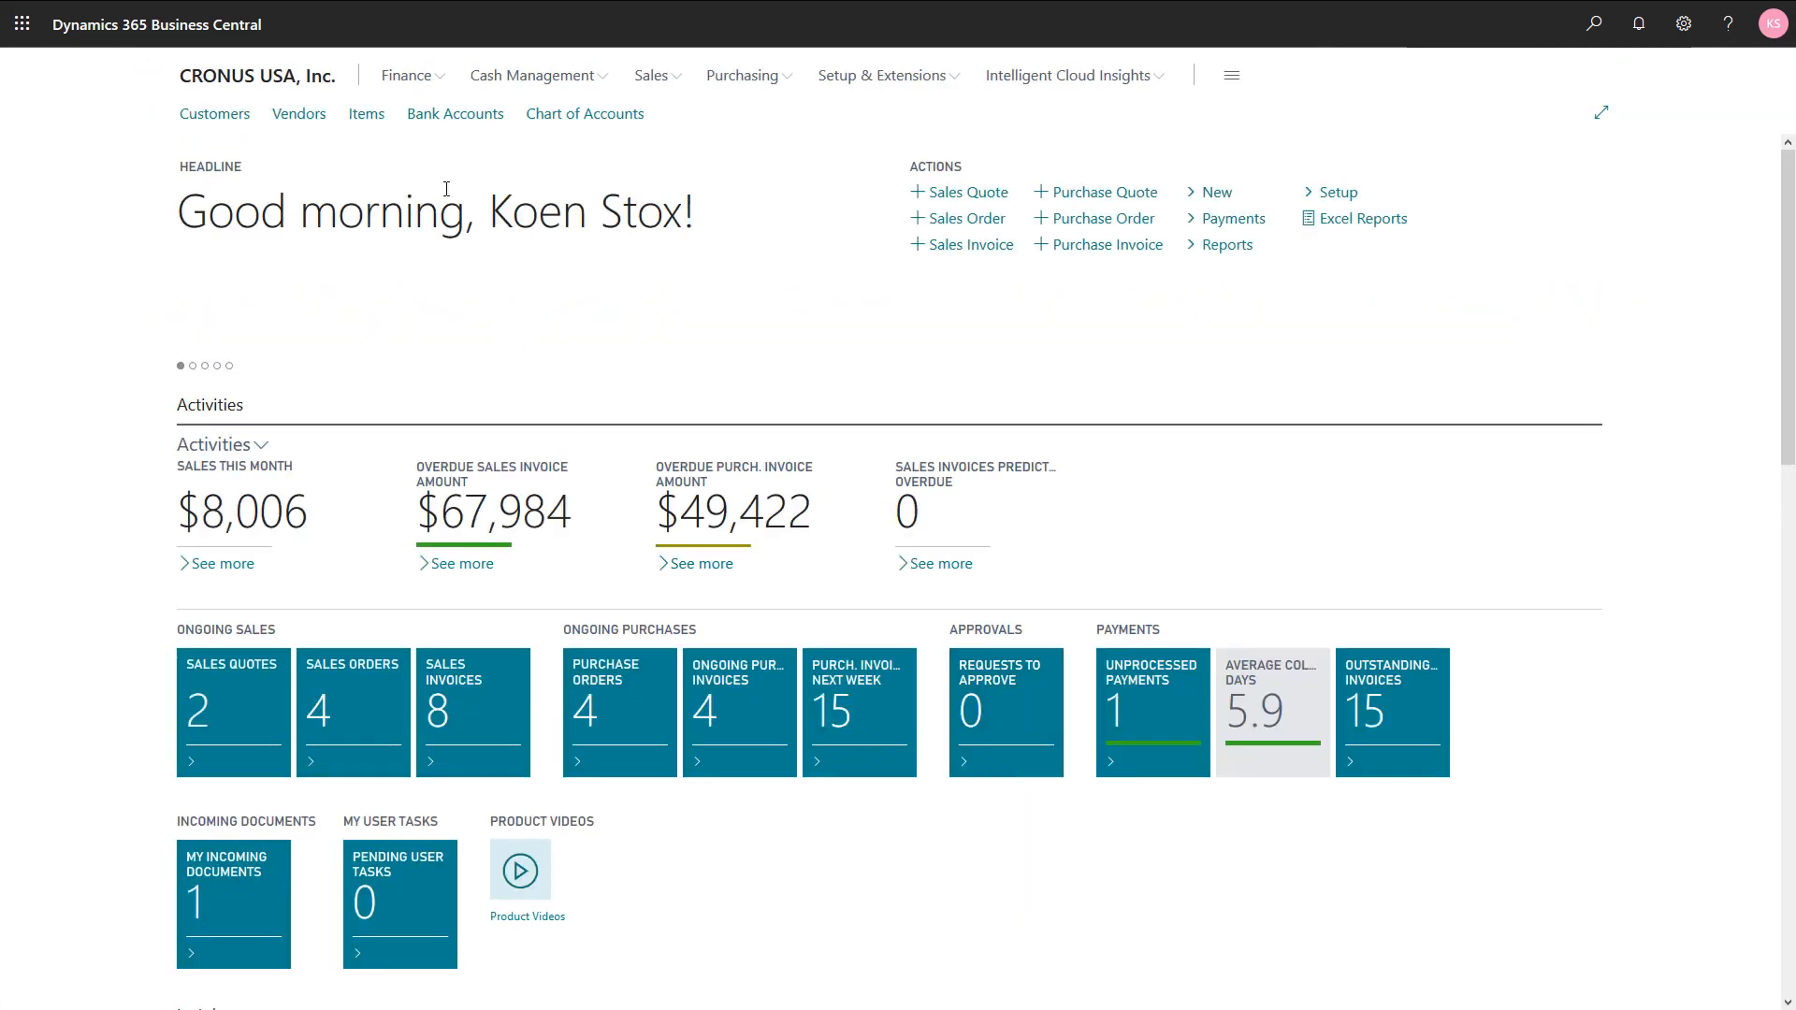
- Open the fixed asset card of Cooling unit - printboard, check its book value, and return to the home page
left_click(406, 75)
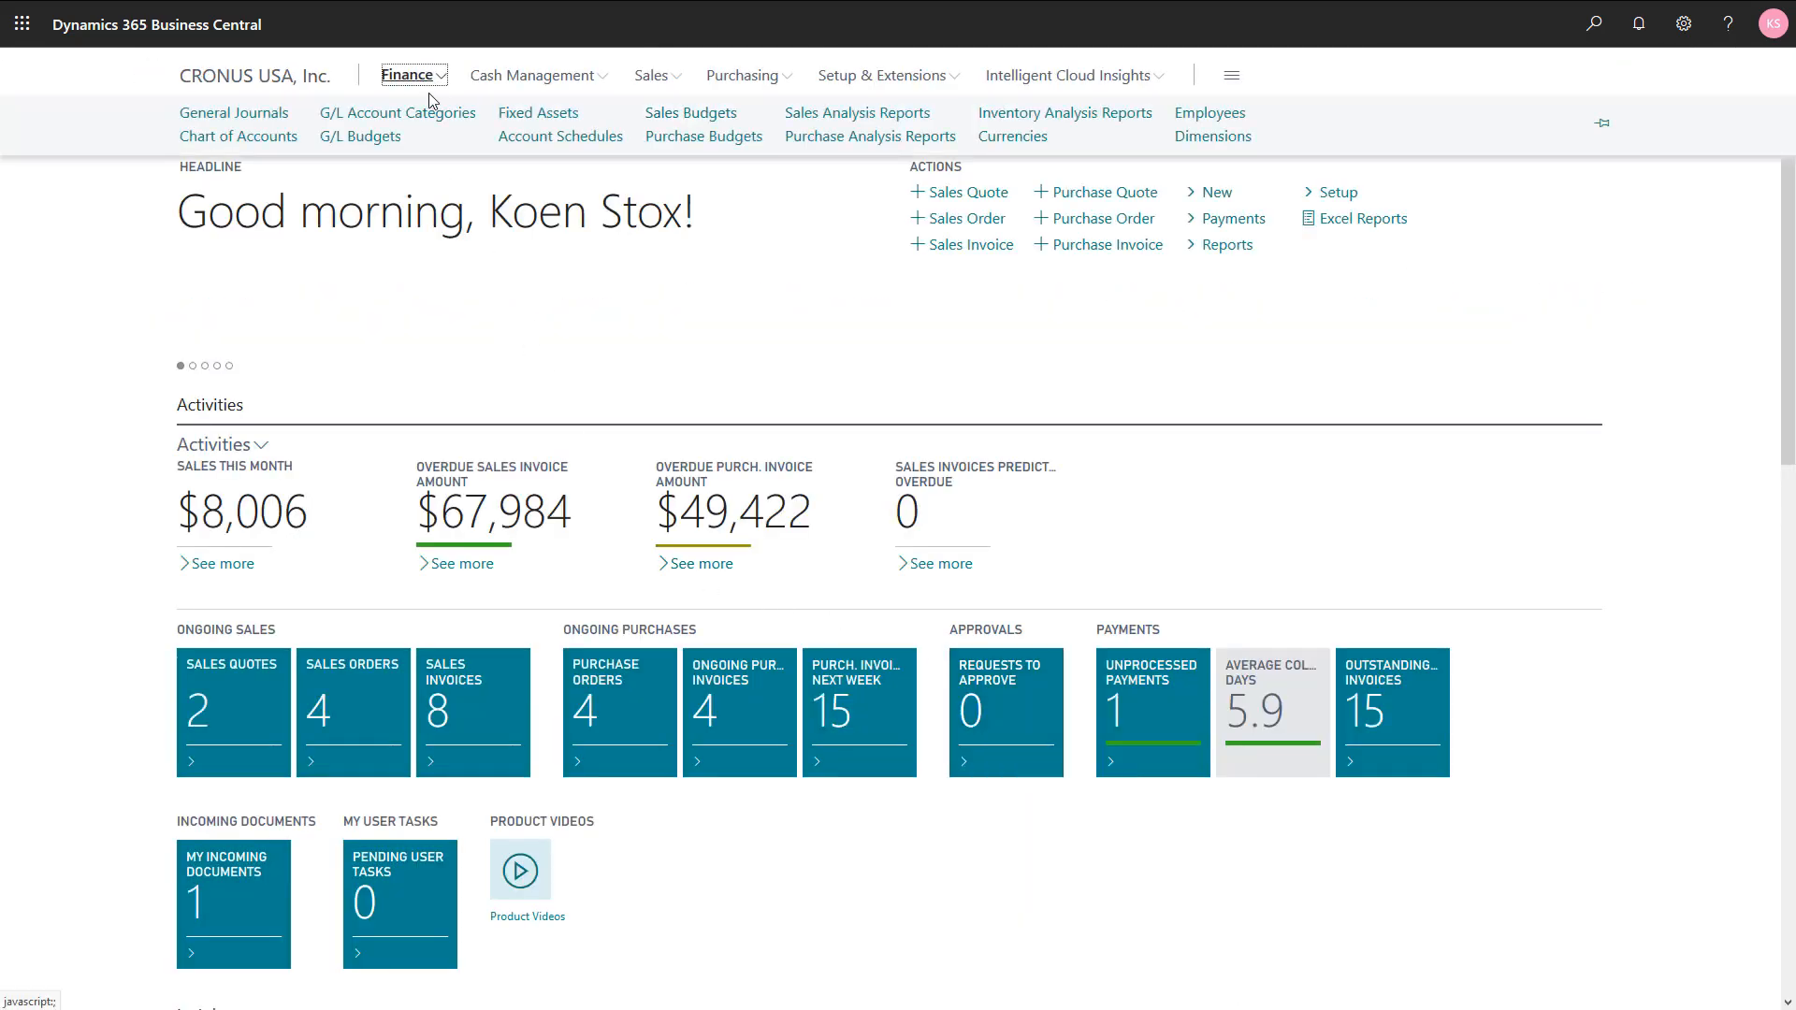
left_click(527, 120)
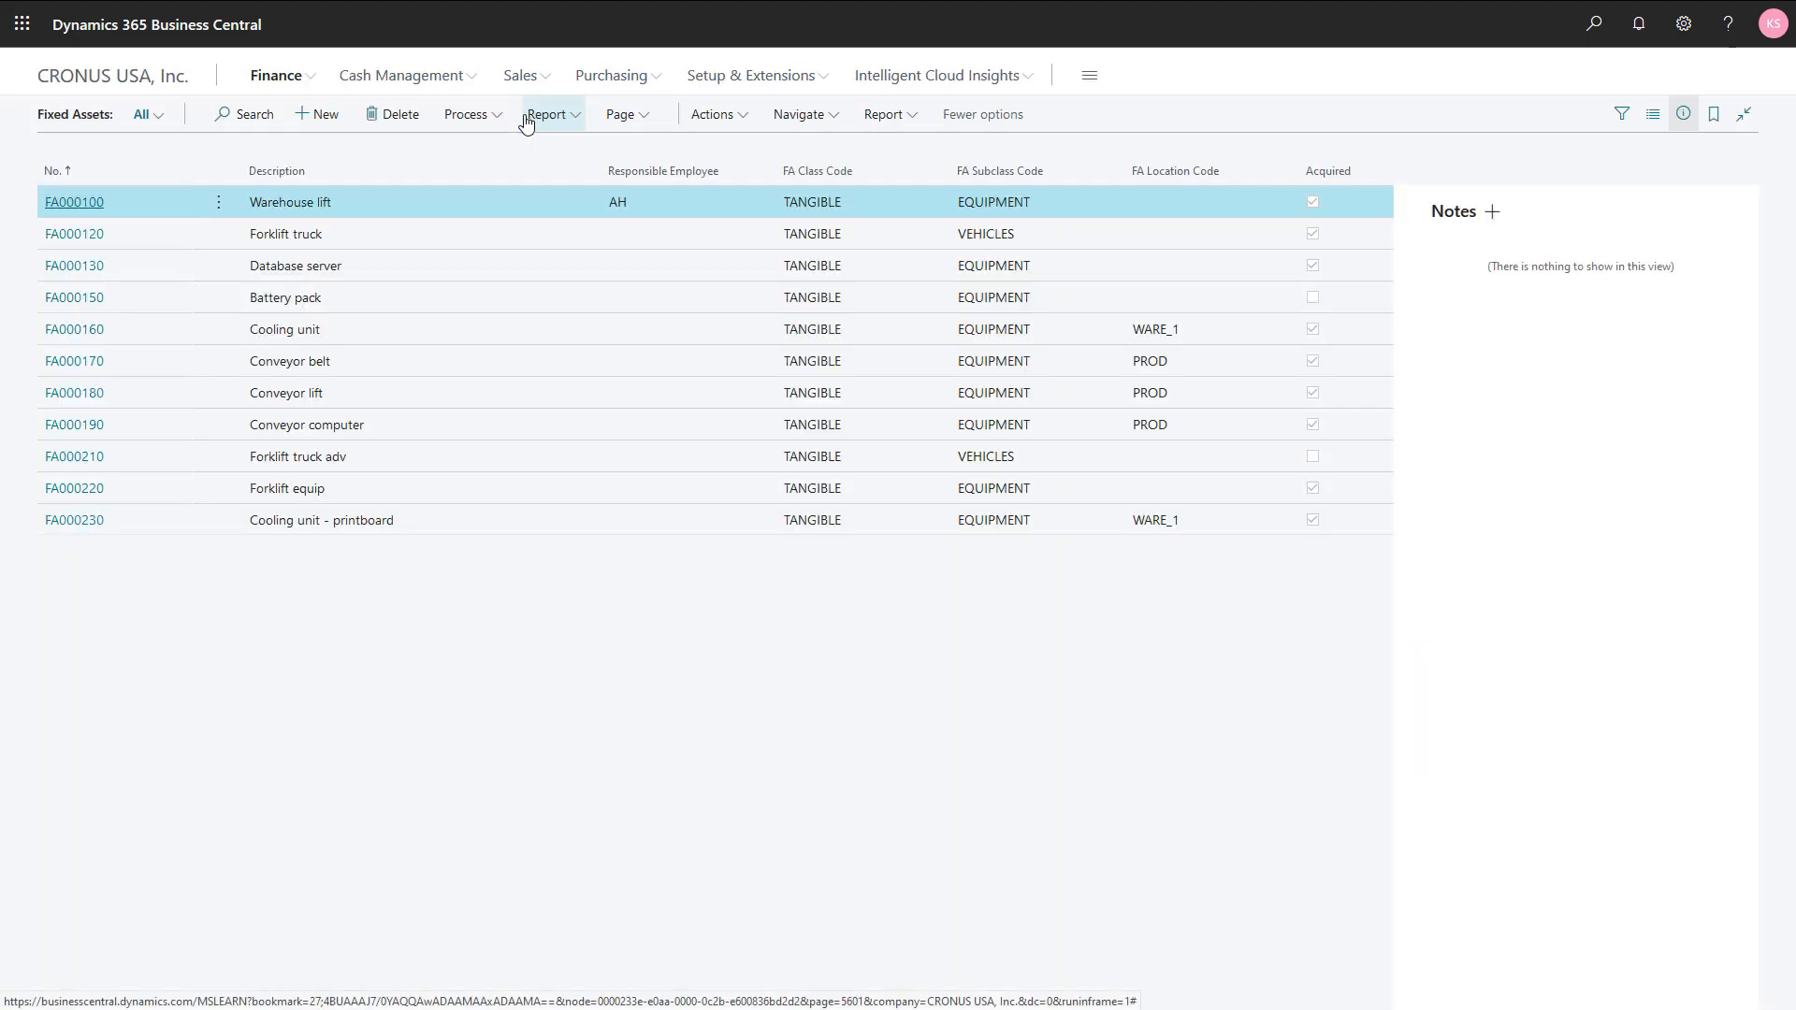
left_click(92, 529)
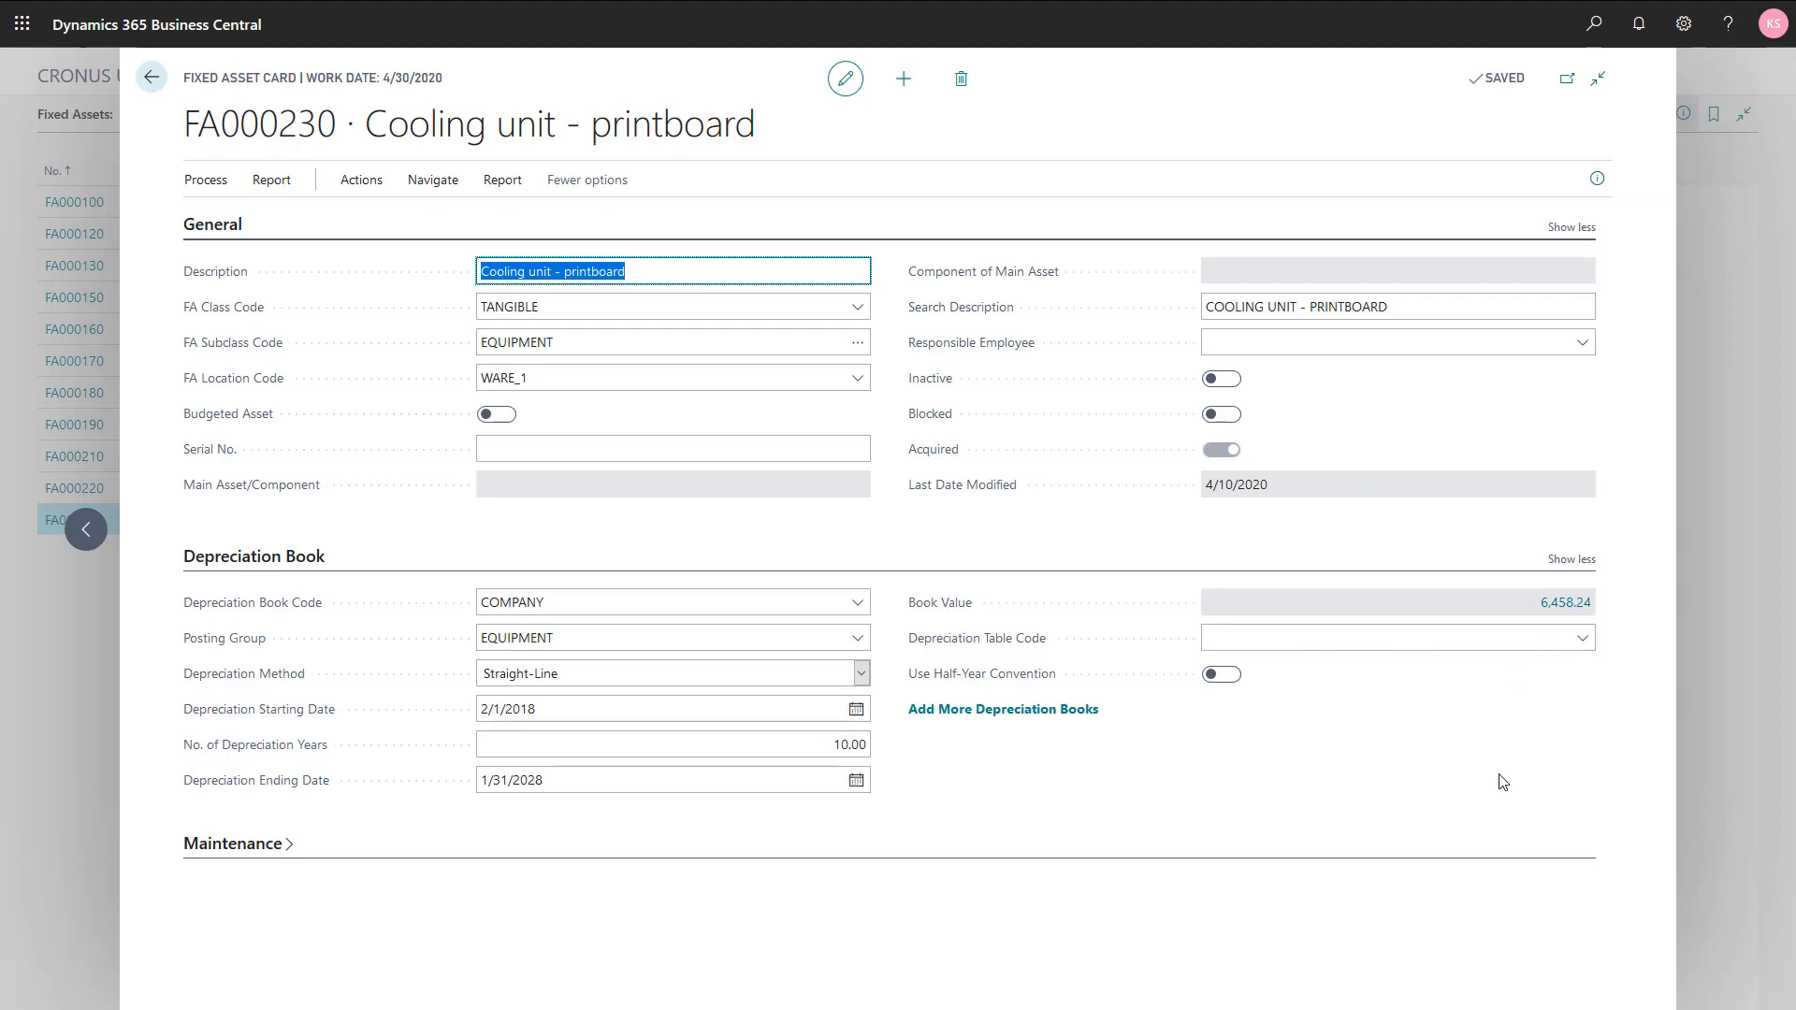
key("Escape")
key("Escape")
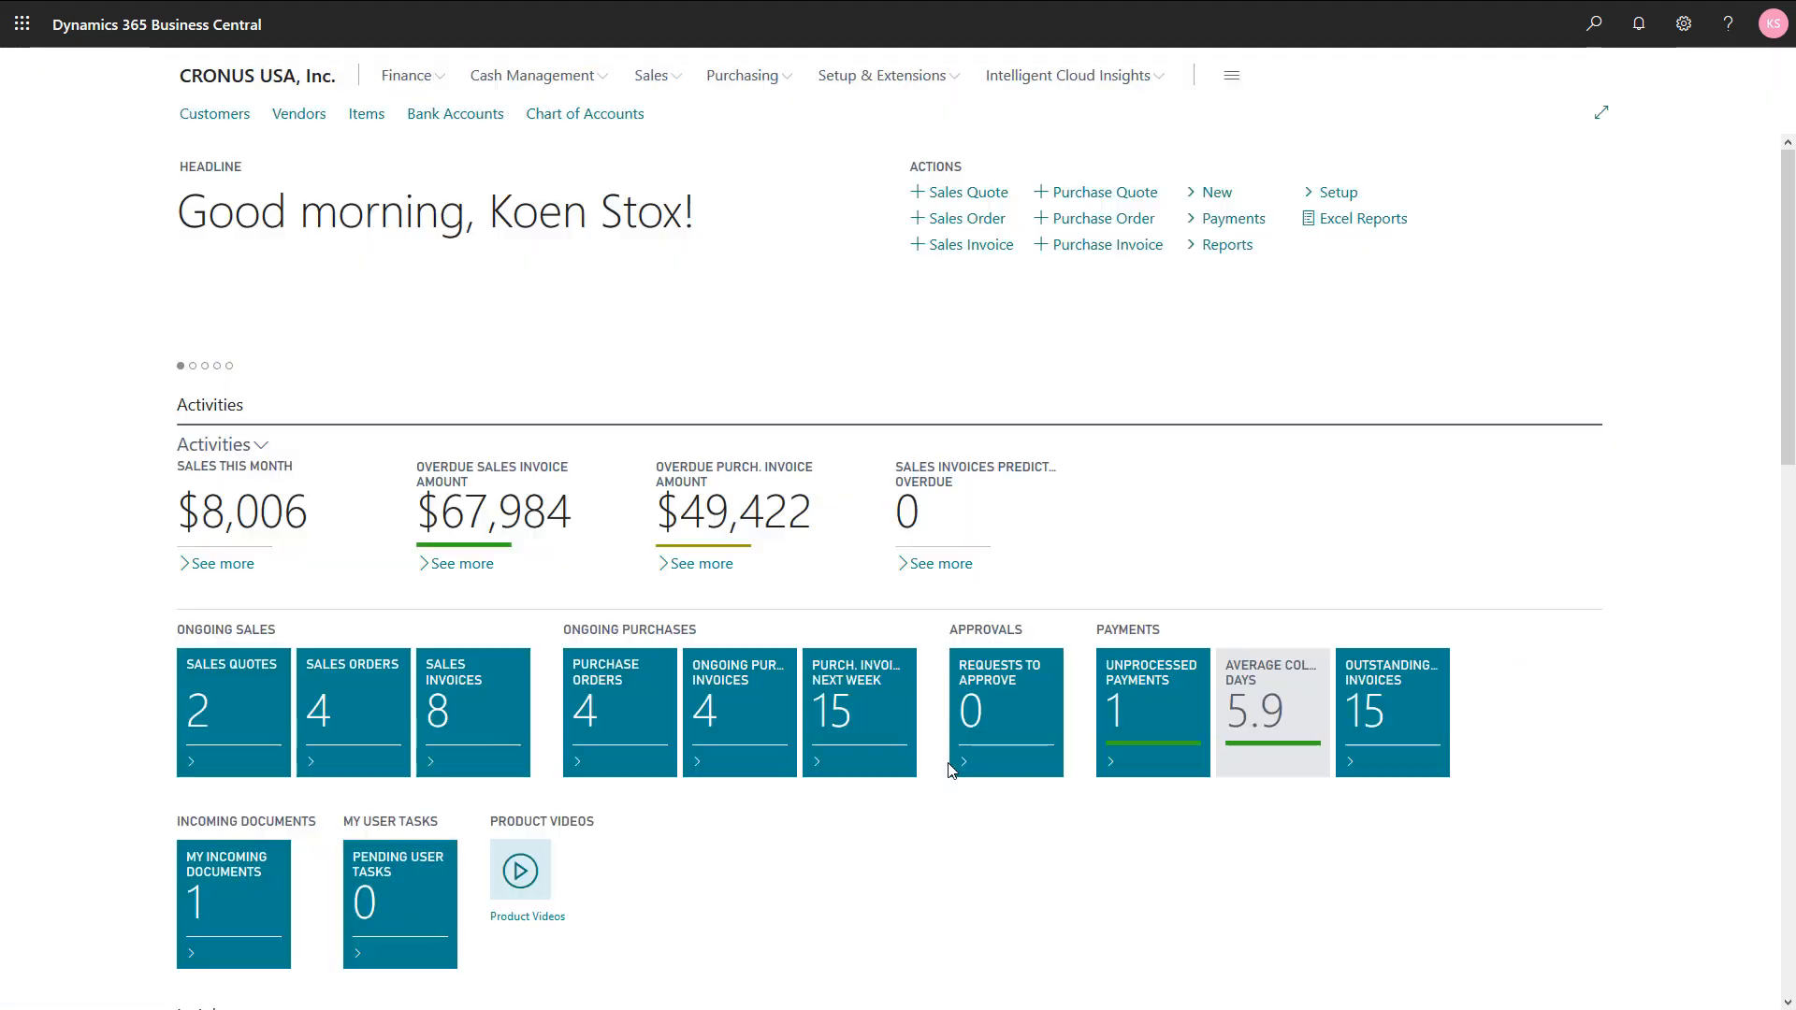
- Search for "fix jou" and open the Fixed Asset G/L Journals page
left_click(1594, 38)
type("f")
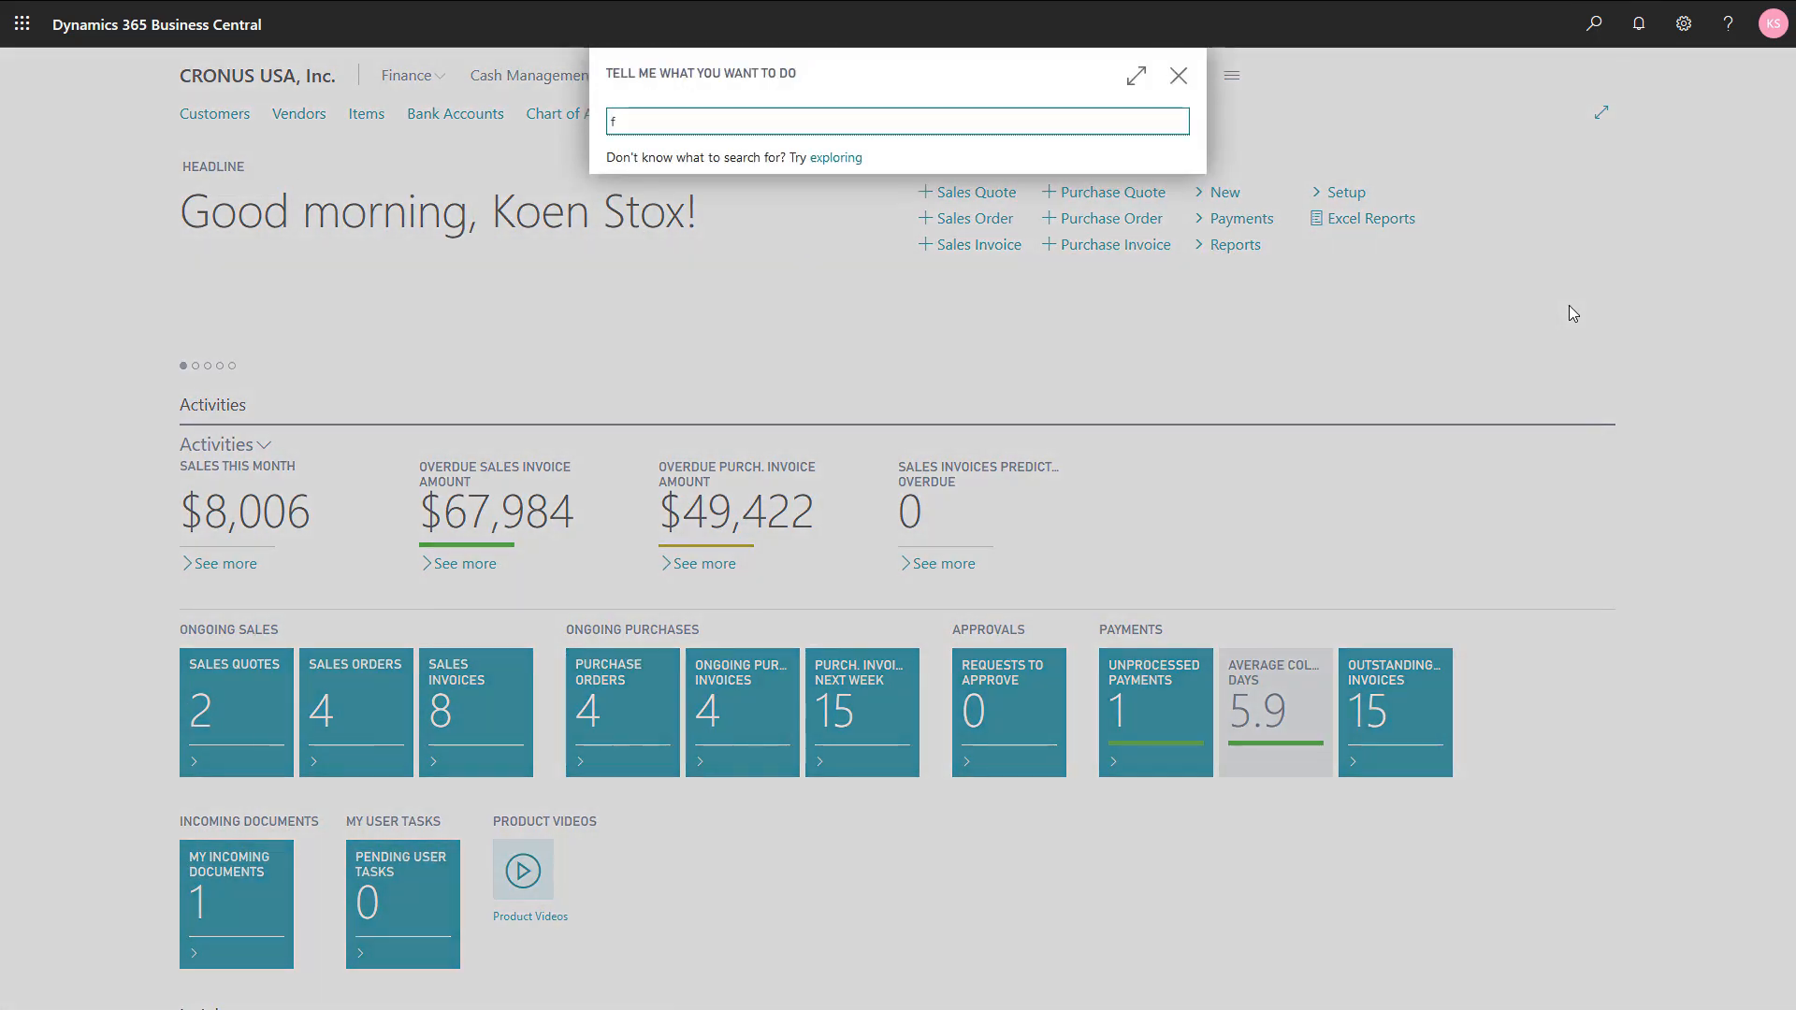
type("ix jou")
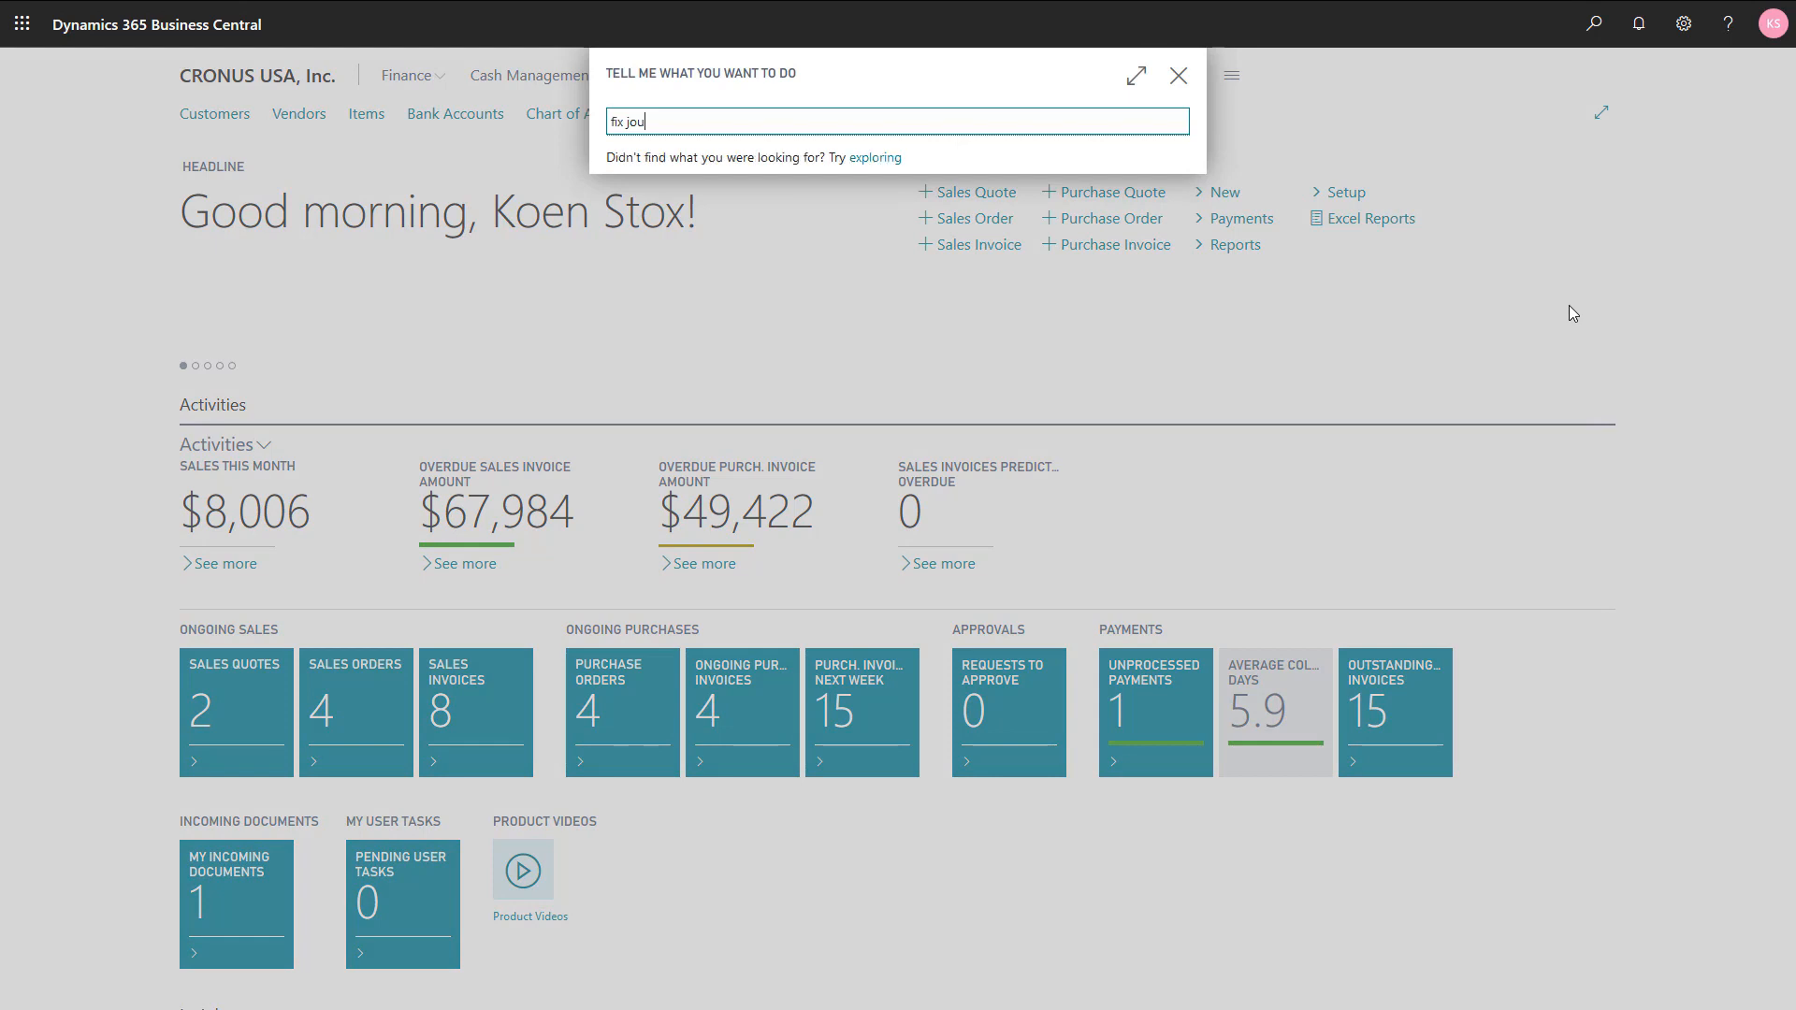
left_click(686, 239)
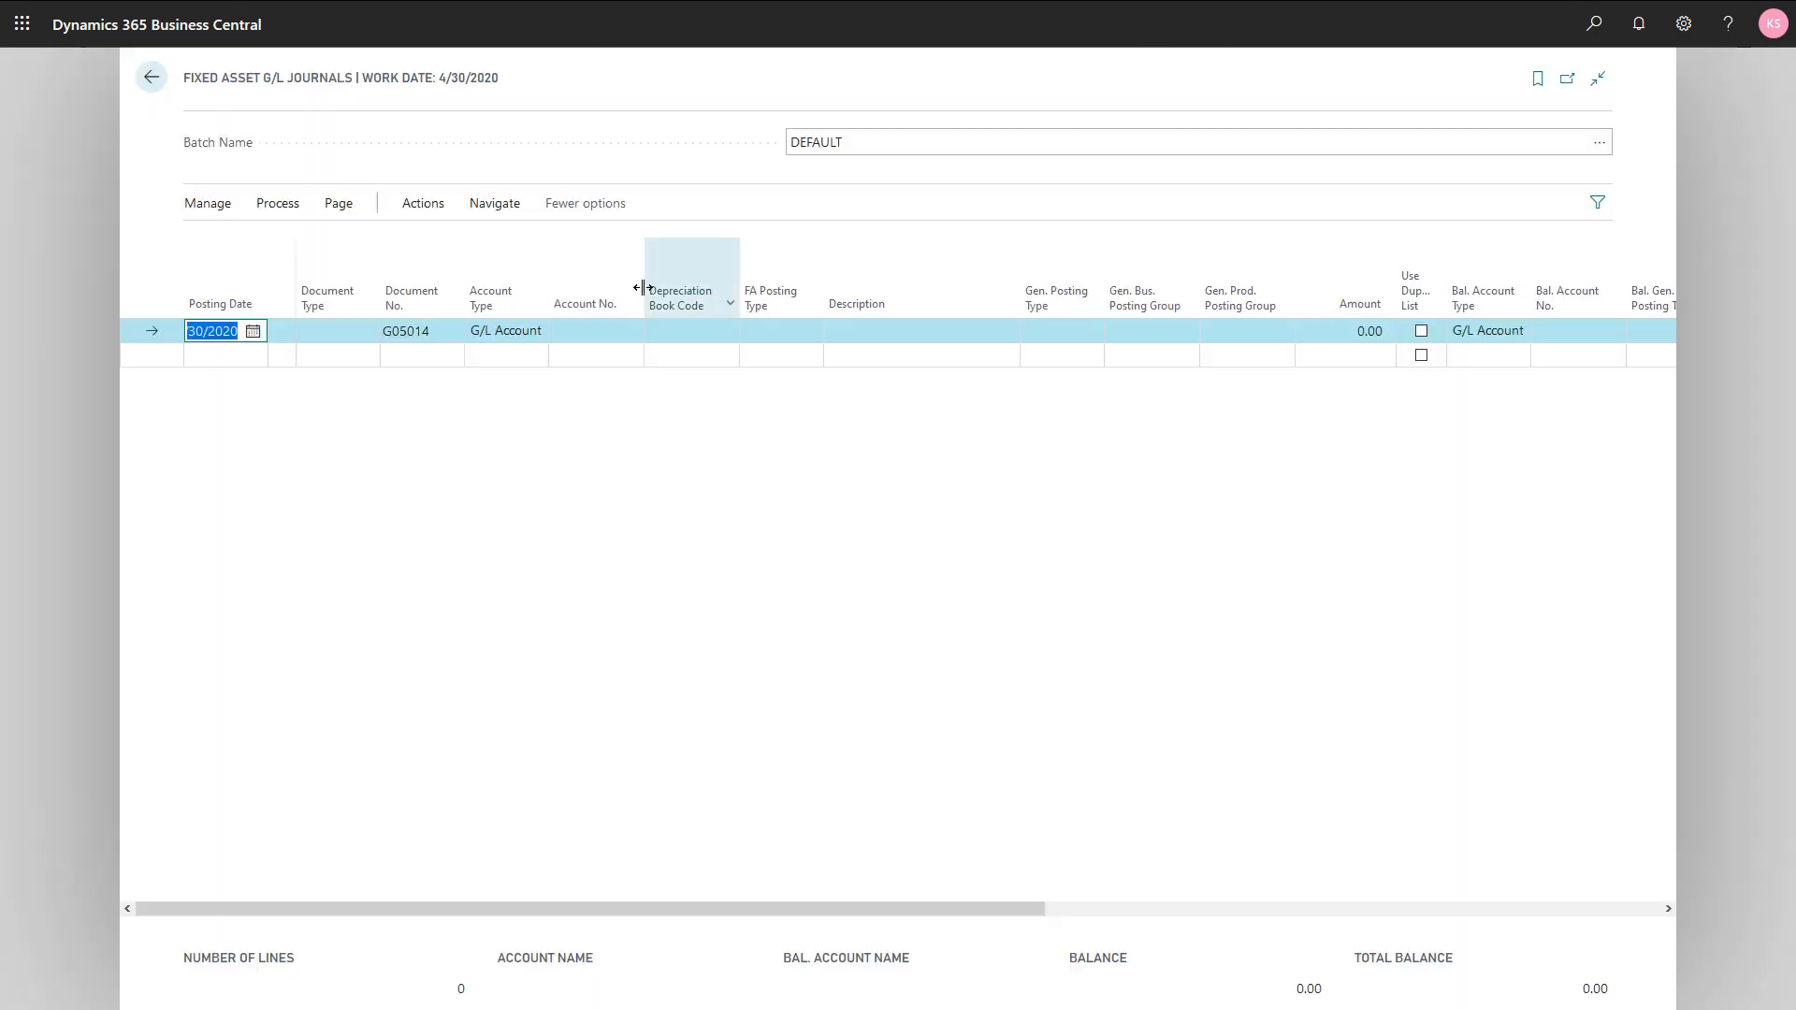
- Set the journal line's account type to Fixed Asset and its account to FA000230, Cooling unit - printboard
key("Tab")
key("Tab")
key("Tab")
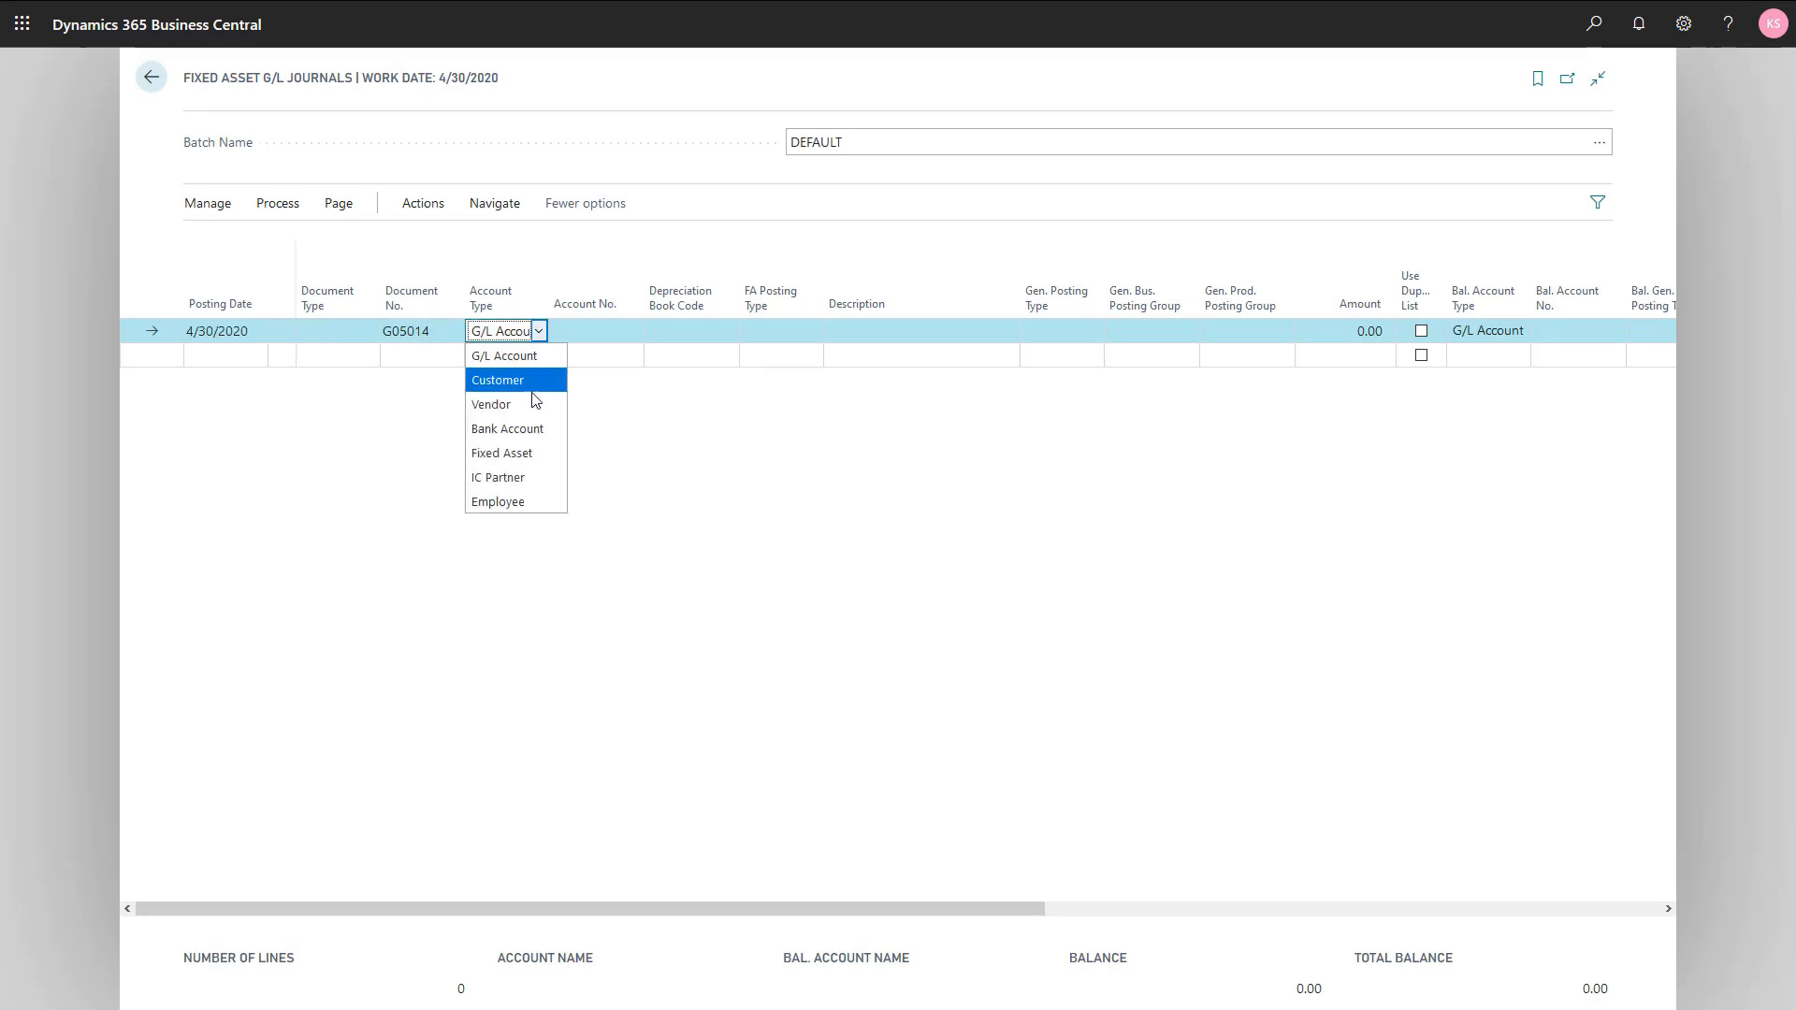
left_click(531, 450)
key("Tab")
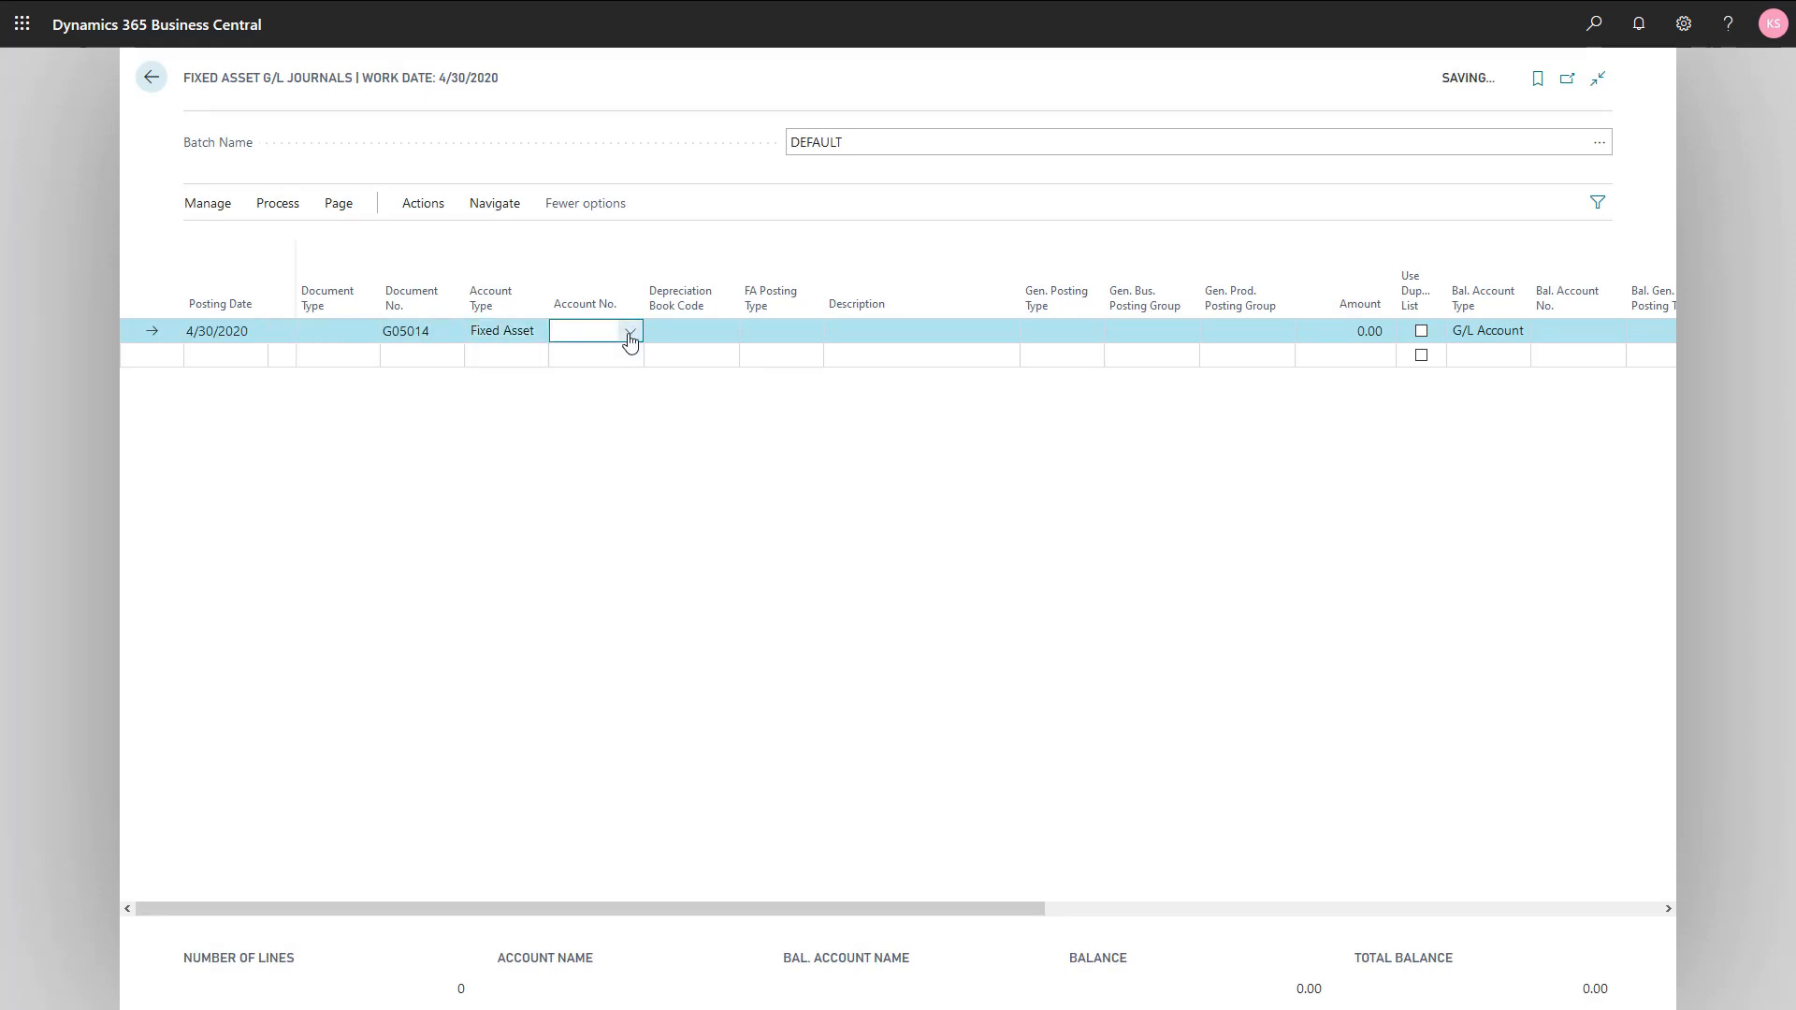
left_click(629, 332)
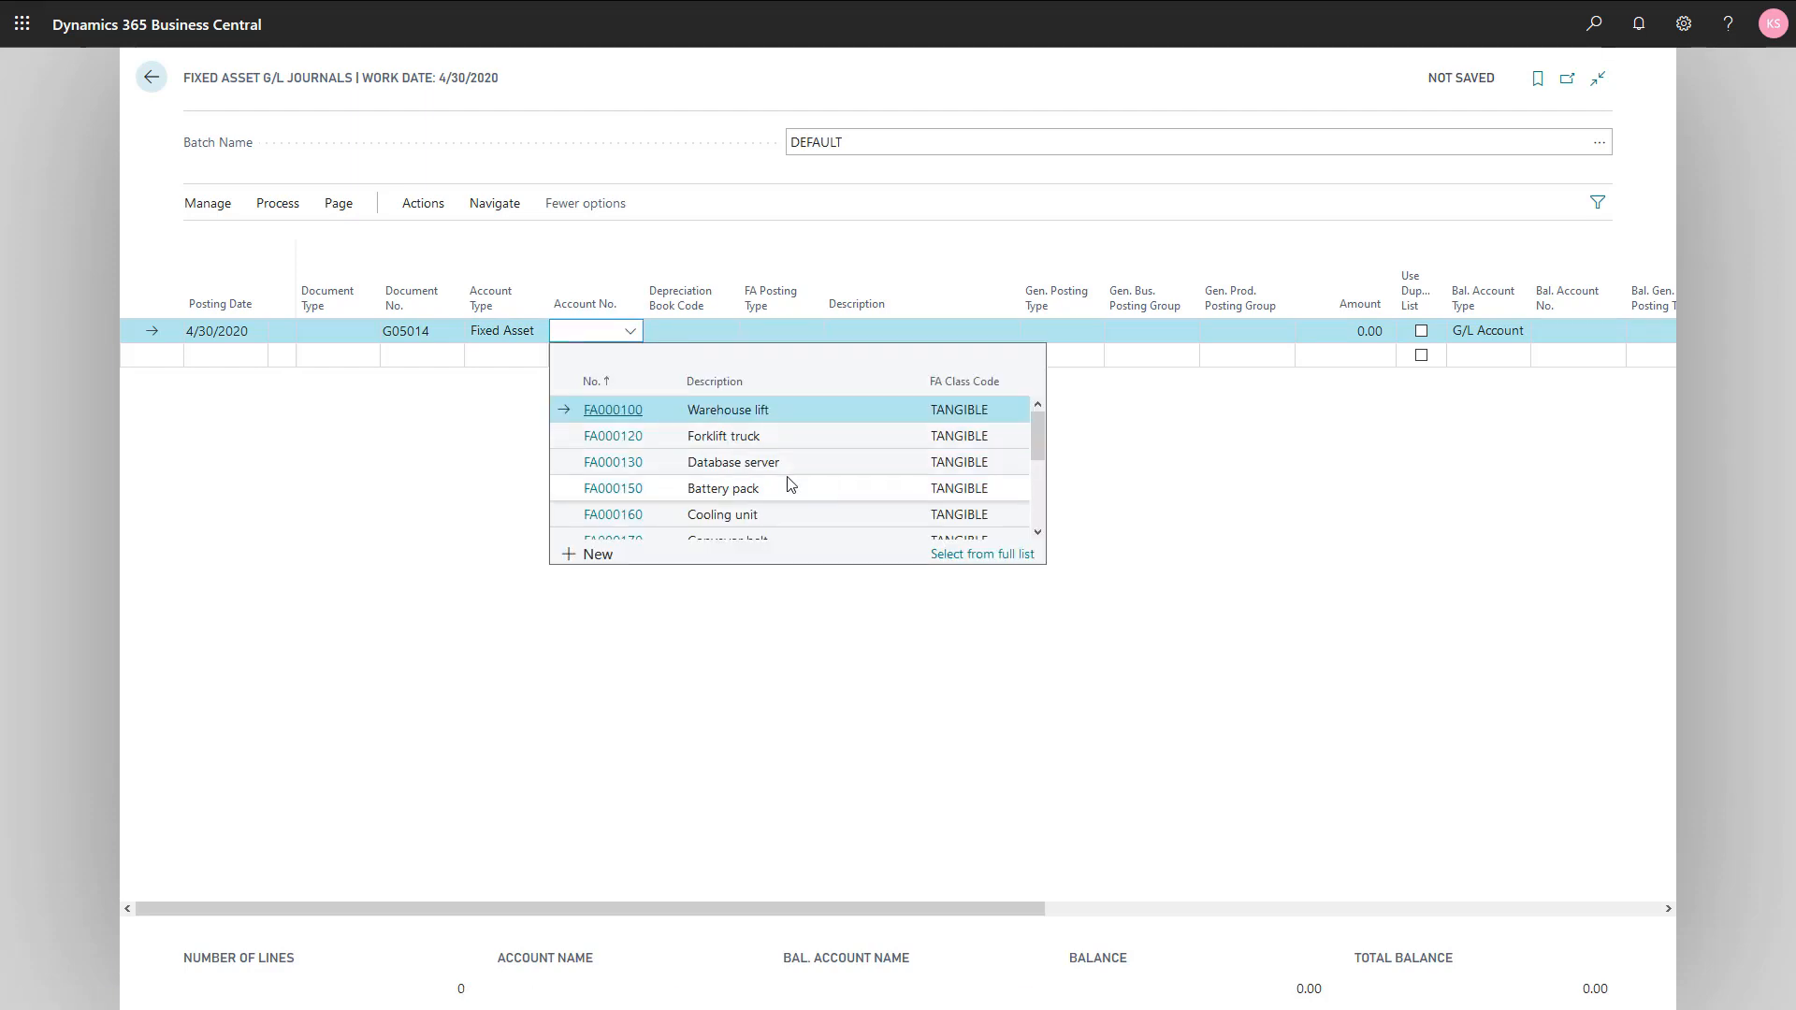
scroll(785, 483, "down", 3)
left_click(766, 524)
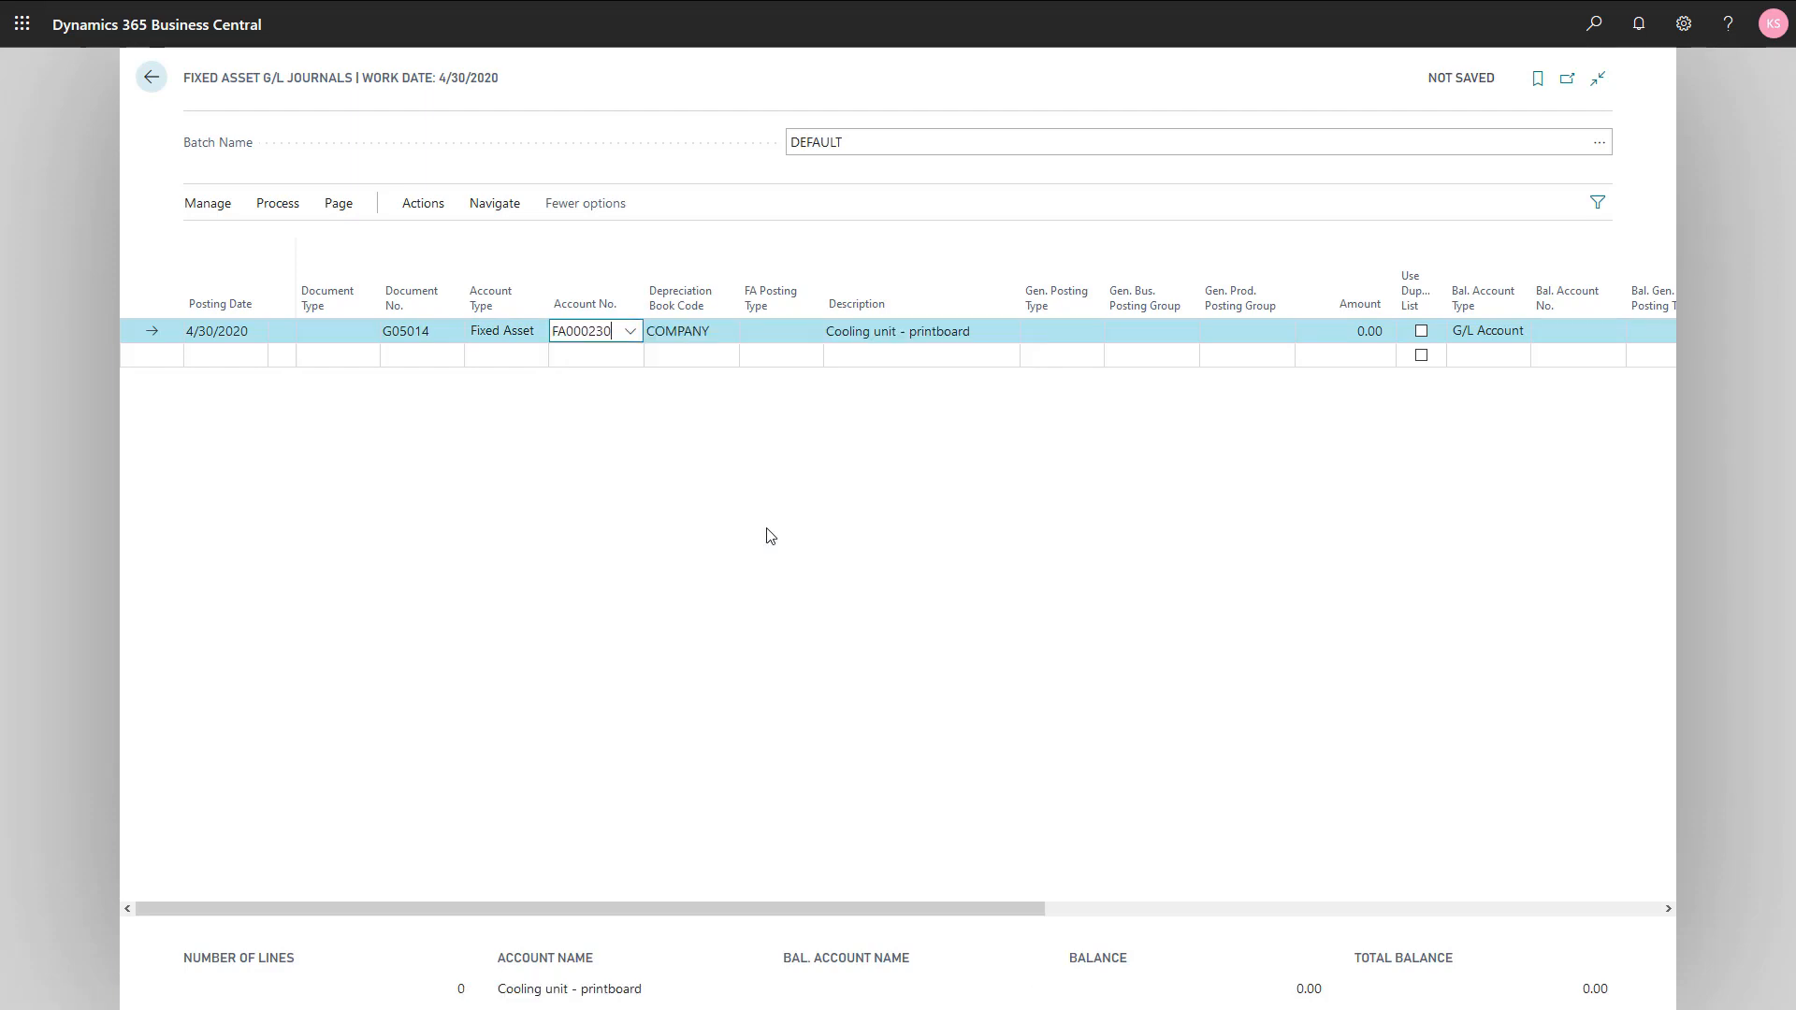
- Set the FA Posting Type of the Cooling unit - printboard line to Disposal
key("Tab")
key("Tab")
left_click(812, 332)
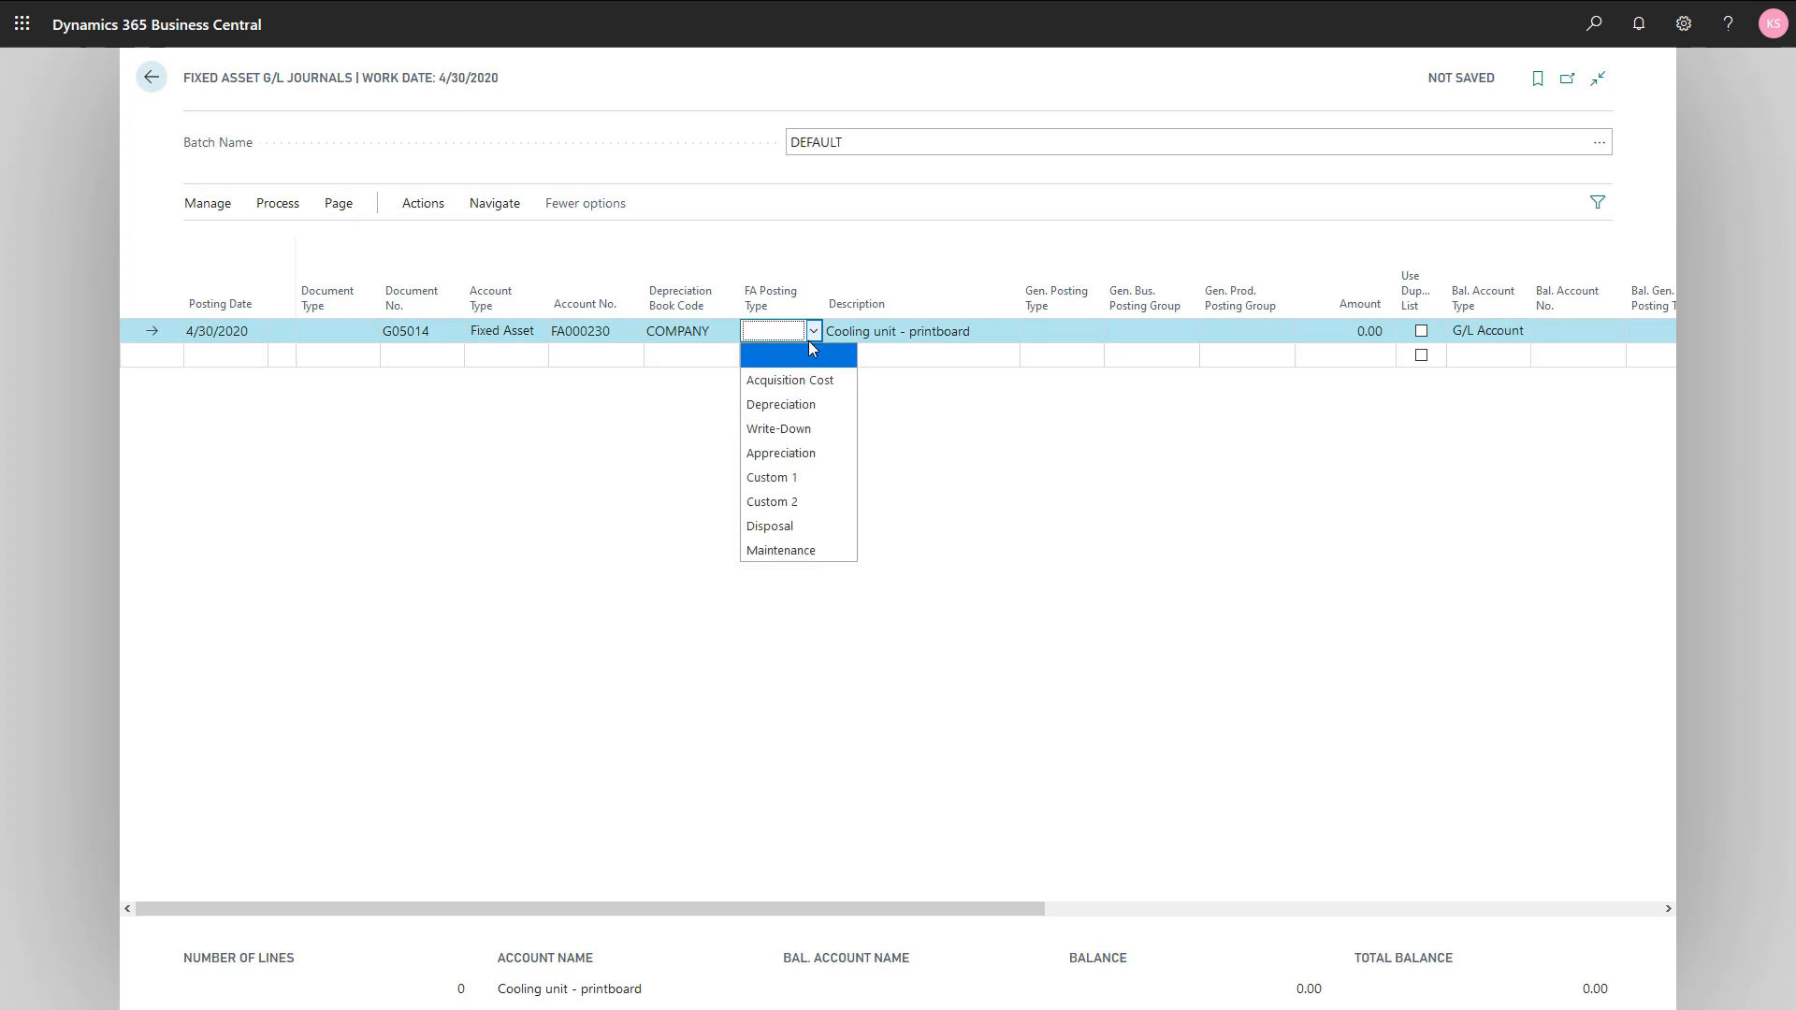
left_click(785, 524)
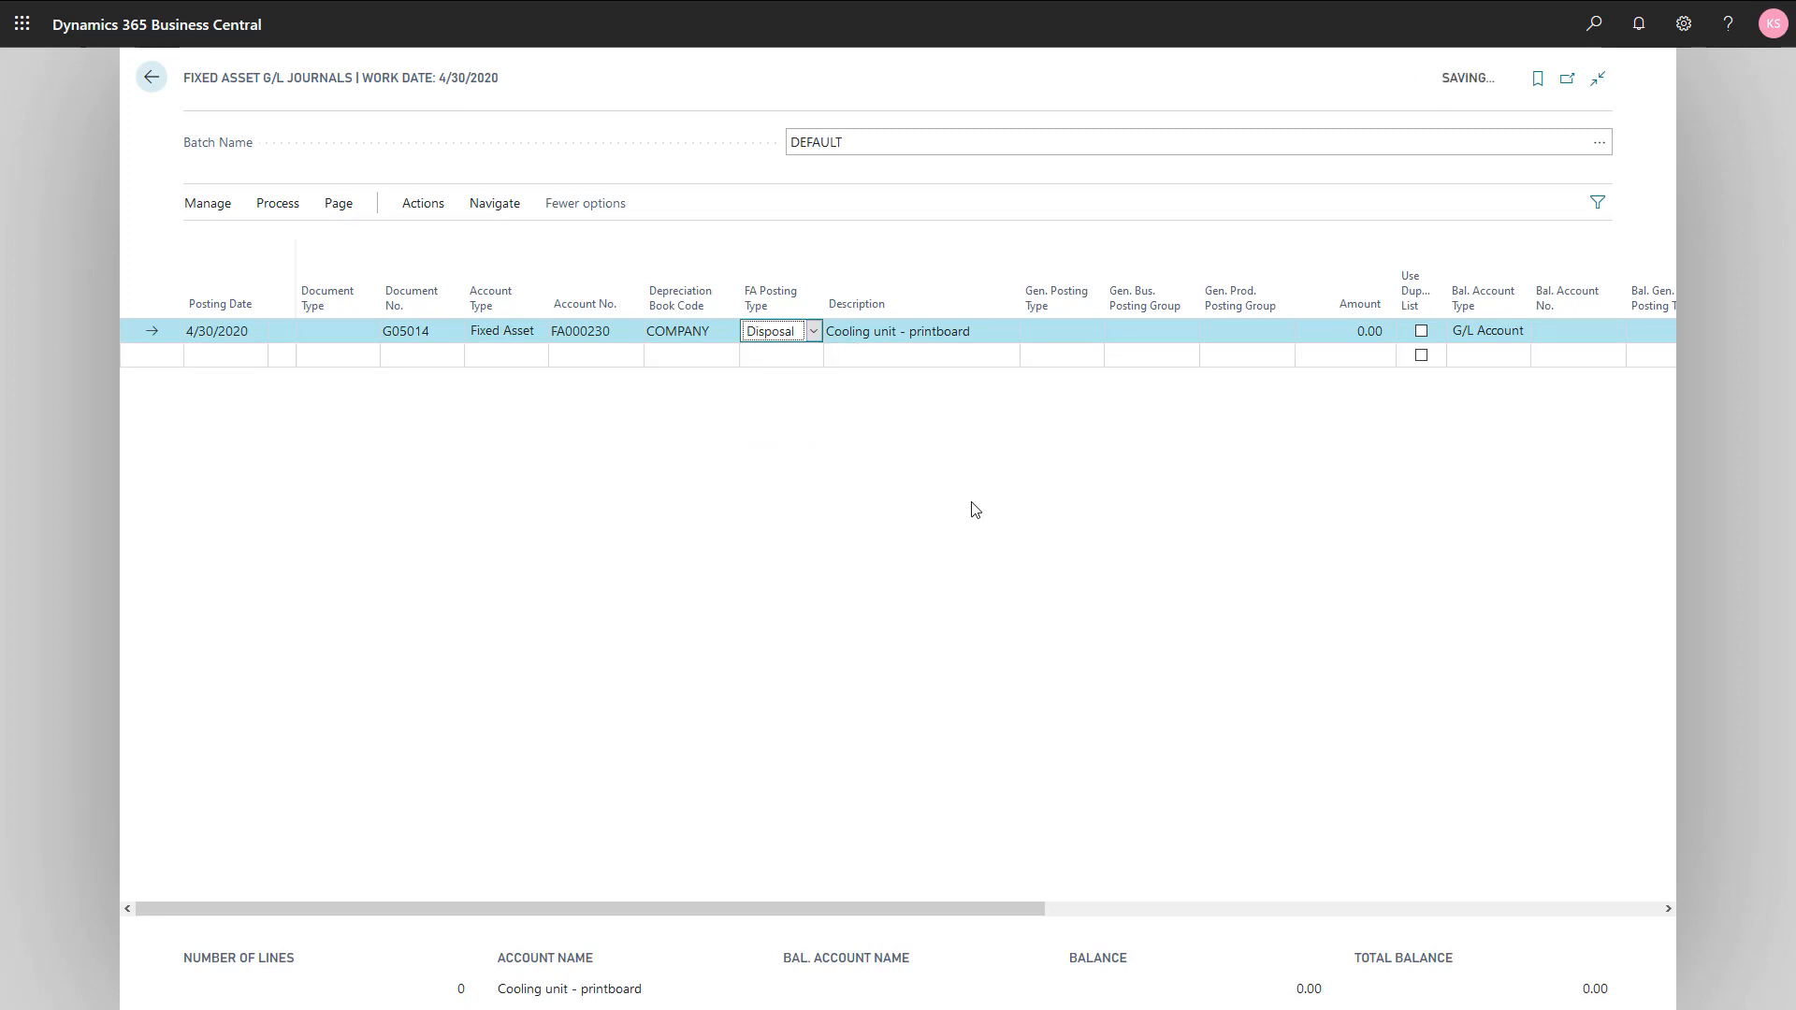
key("Tab")
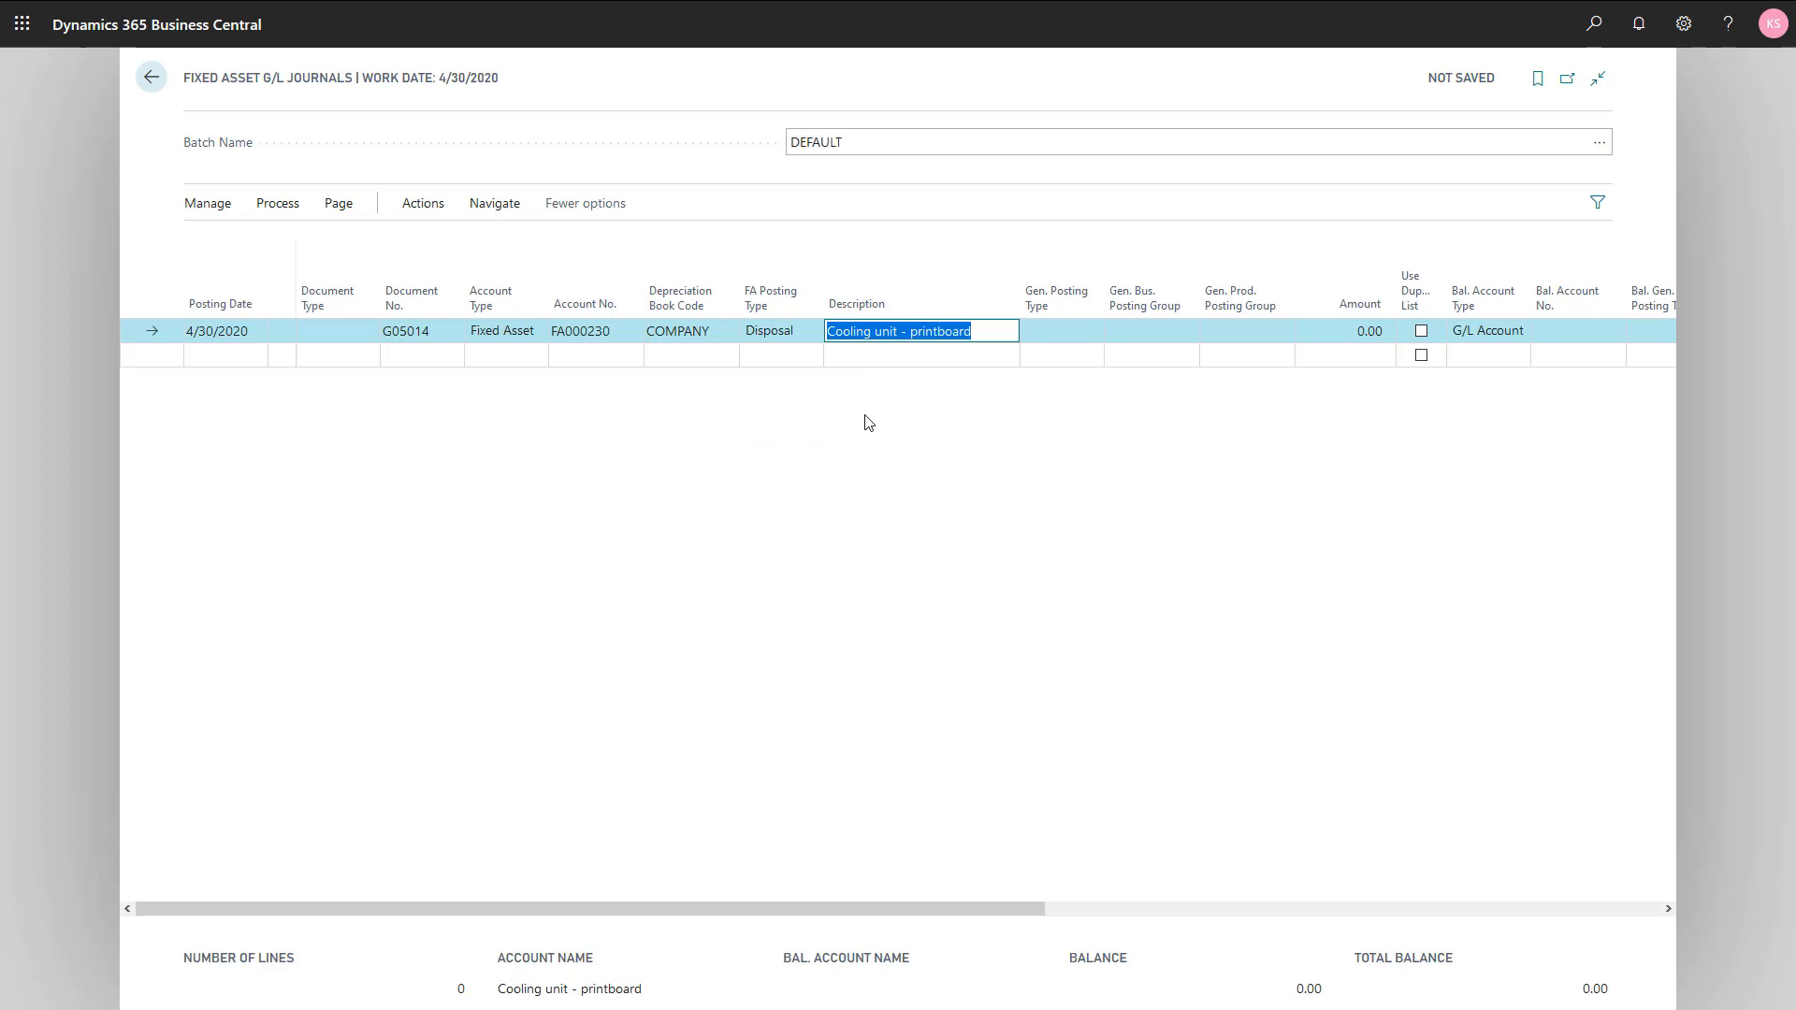
- Post the Cooling unit - printboard disposal line in the DEFAULT batch
left_click(259, 213)
left_click(233, 243)
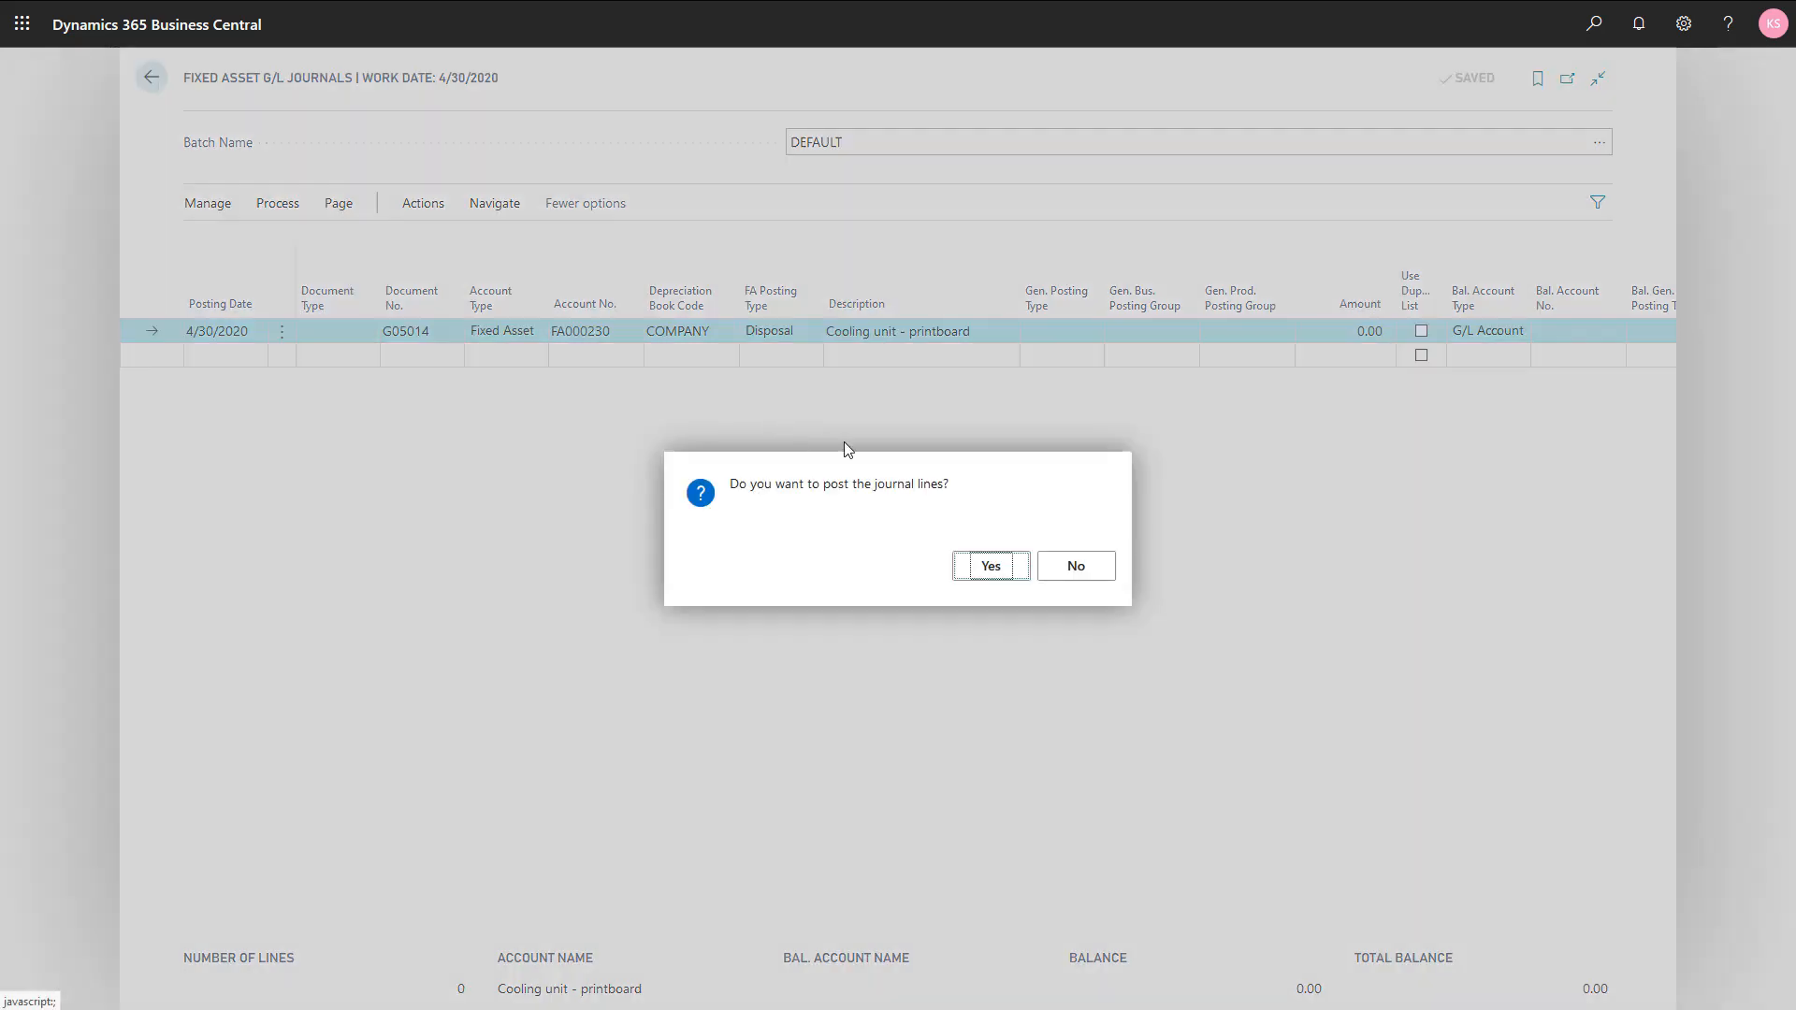
left_click(974, 559)
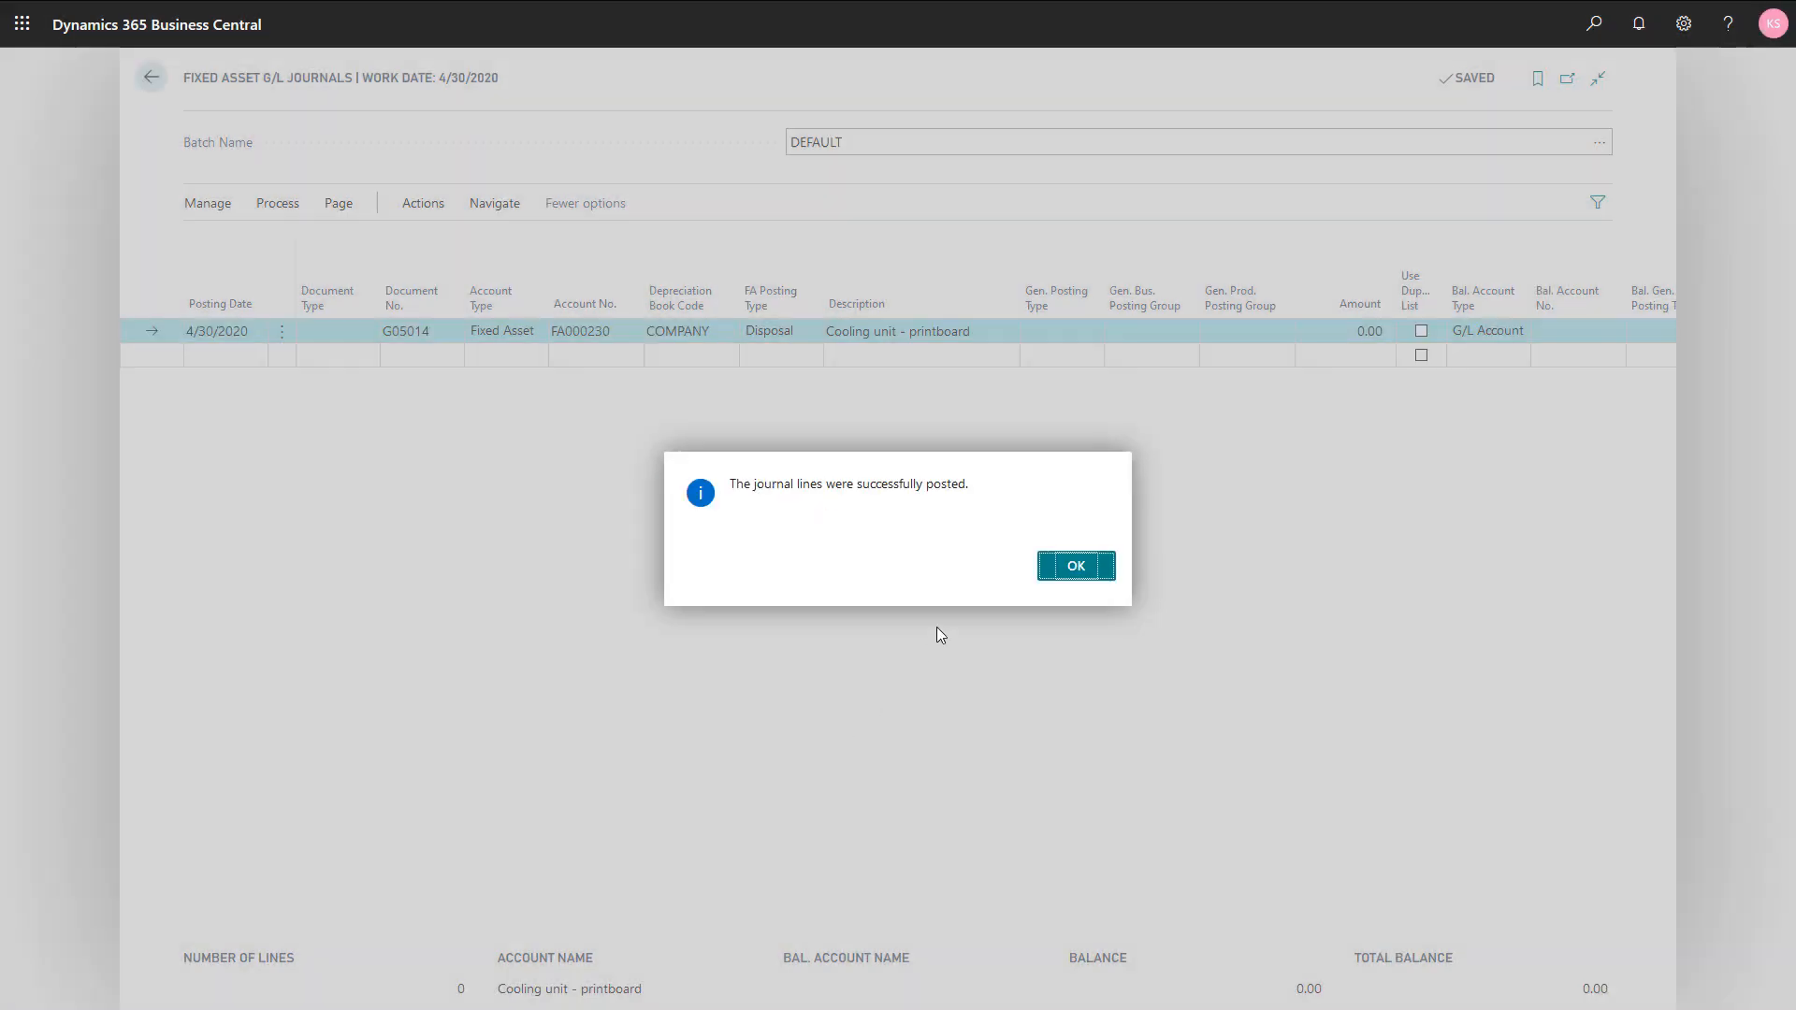
left_click(1066, 572)
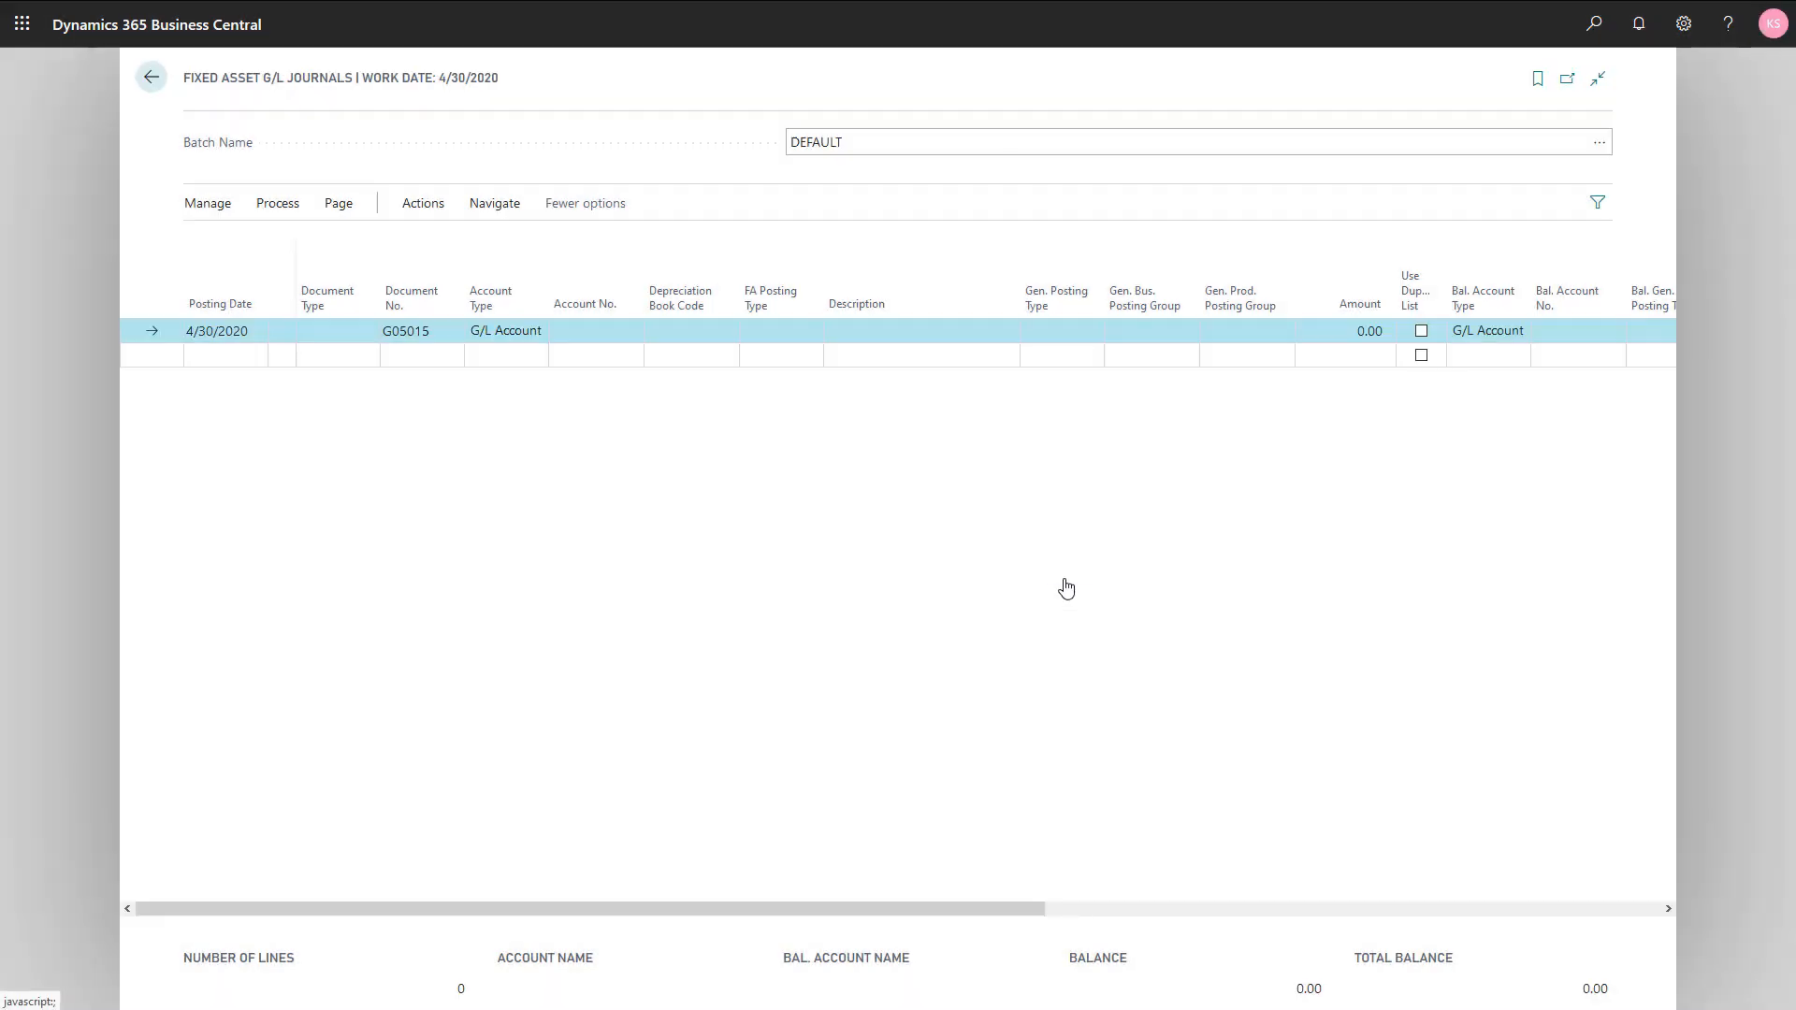